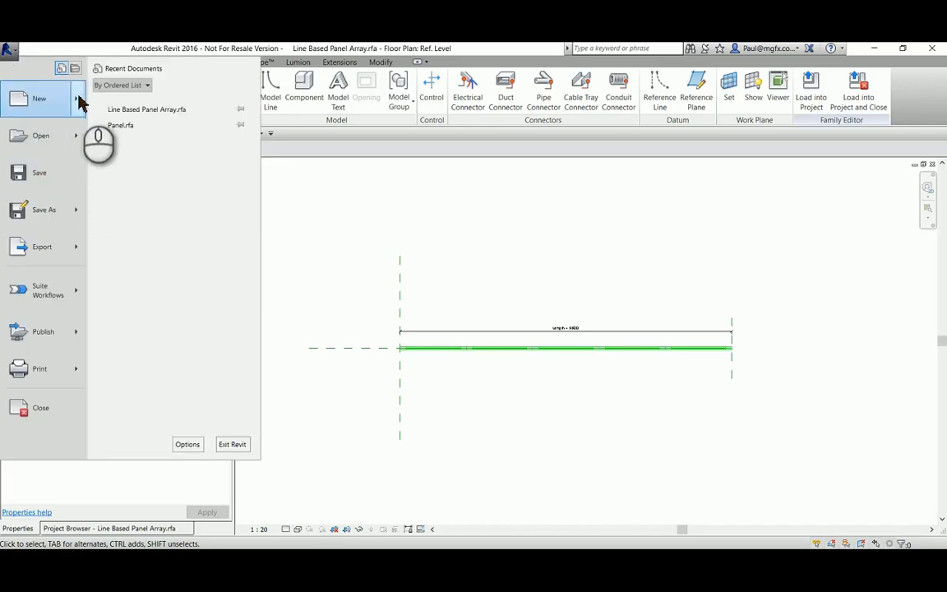
- Create a new family from the Metric Door.rft template
mouse_move(80, 99)
left_click(132, 133)
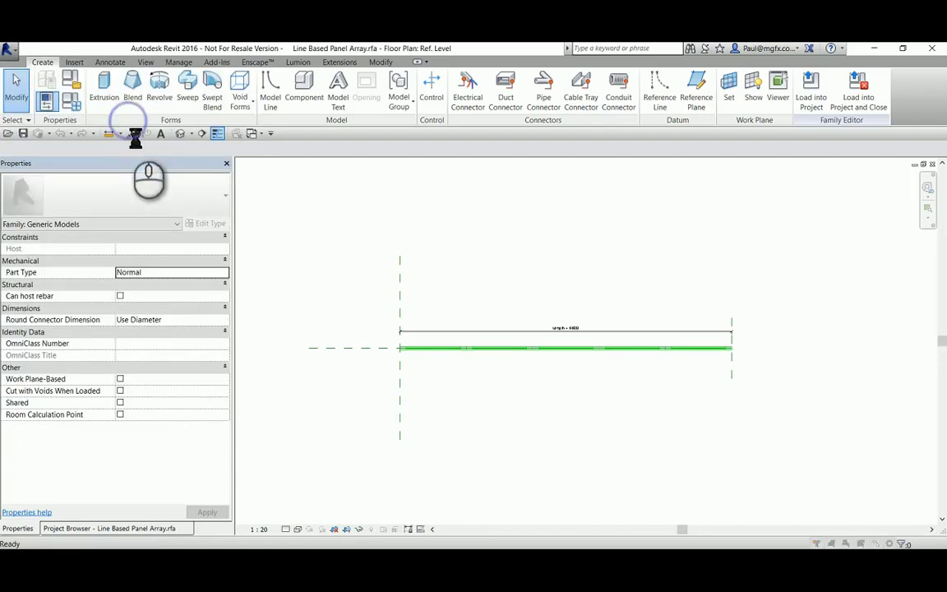
scroll(473, 353, "down", 1)
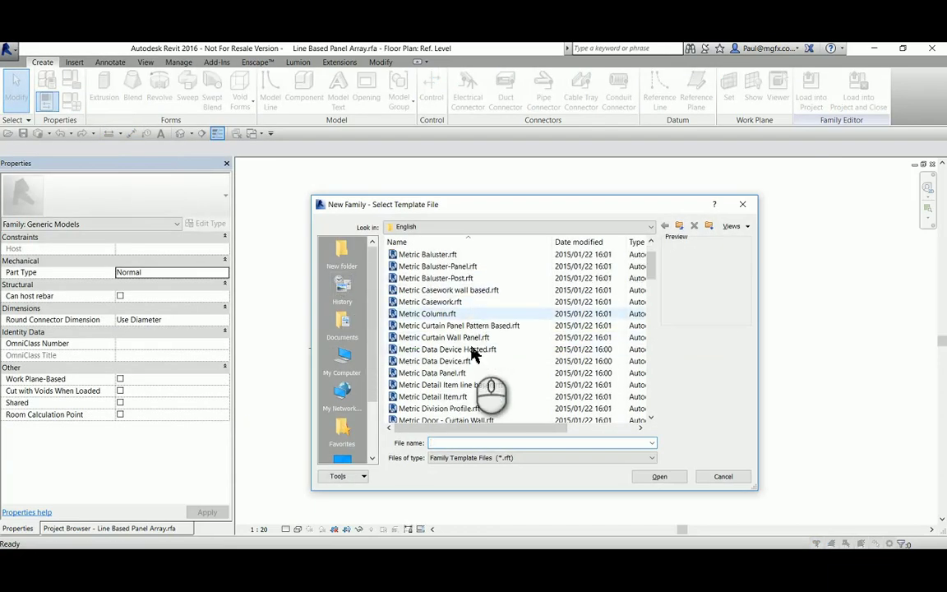
scroll(451, 388, "down", 2)
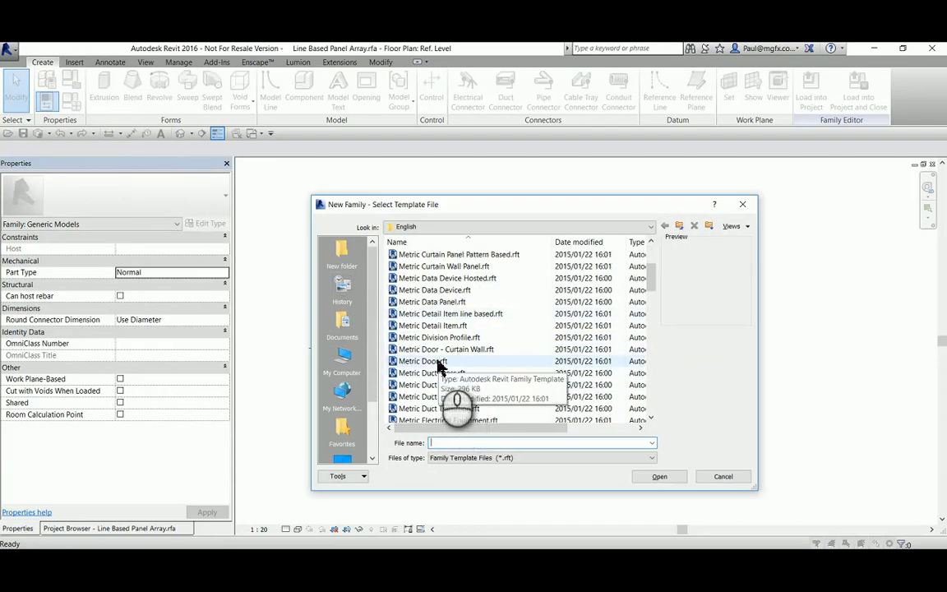
left_click(433, 360)
left_click(660, 475)
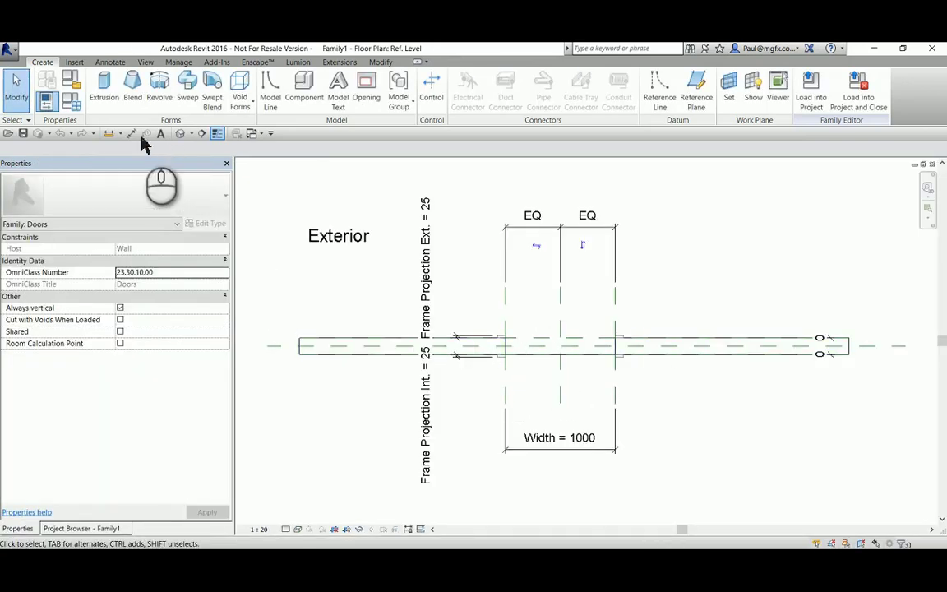
- Open the default 3D view at Fine detail, Shaded style and 1:2 scale
left_click(179, 134)
scroll(485, 382, "down", 2)
scroll(526, 417, "up", 2)
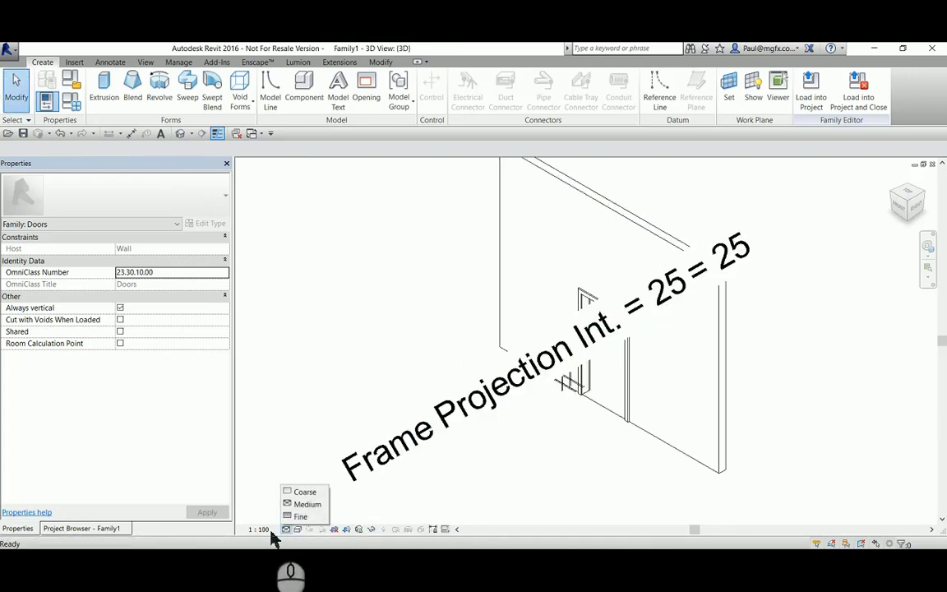
left_click(300, 517)
left_click(298, 528)
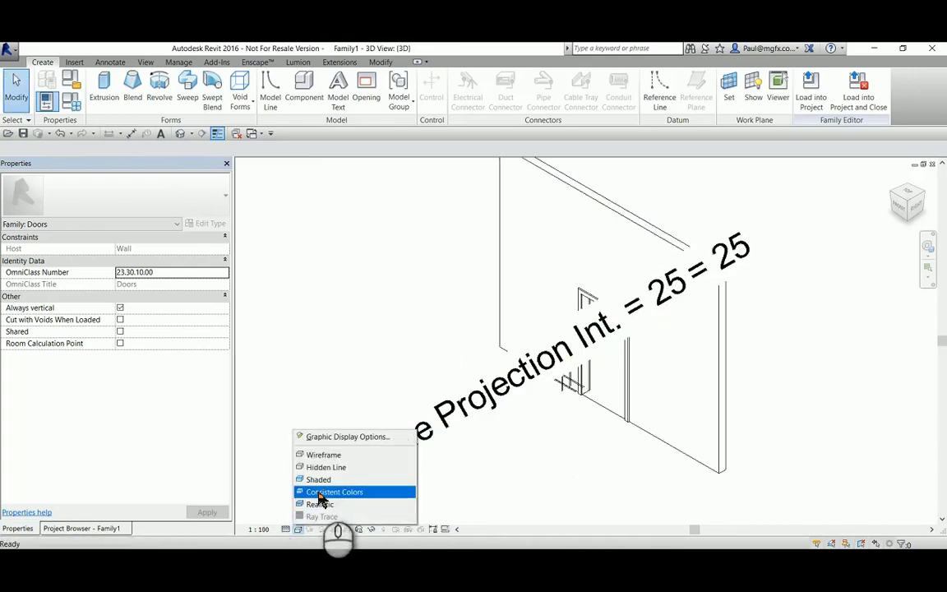
left_click(319, 504)
left_click(258, 528)
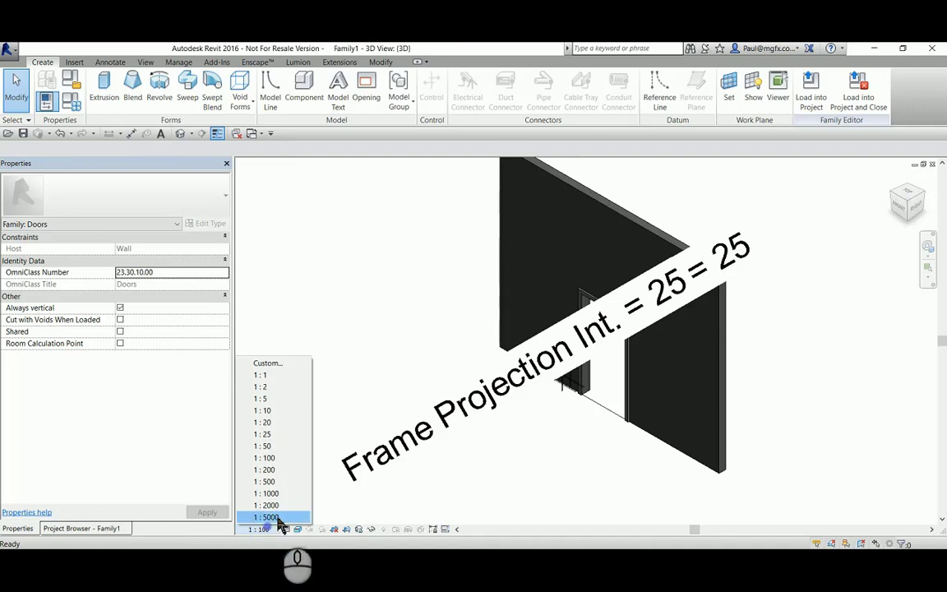
left_click(262, 386)
left_click(298, 528)
left_click(319, 478)
- Delete both door frame extrusions from the model
scroll(615, 391, "up", 2)
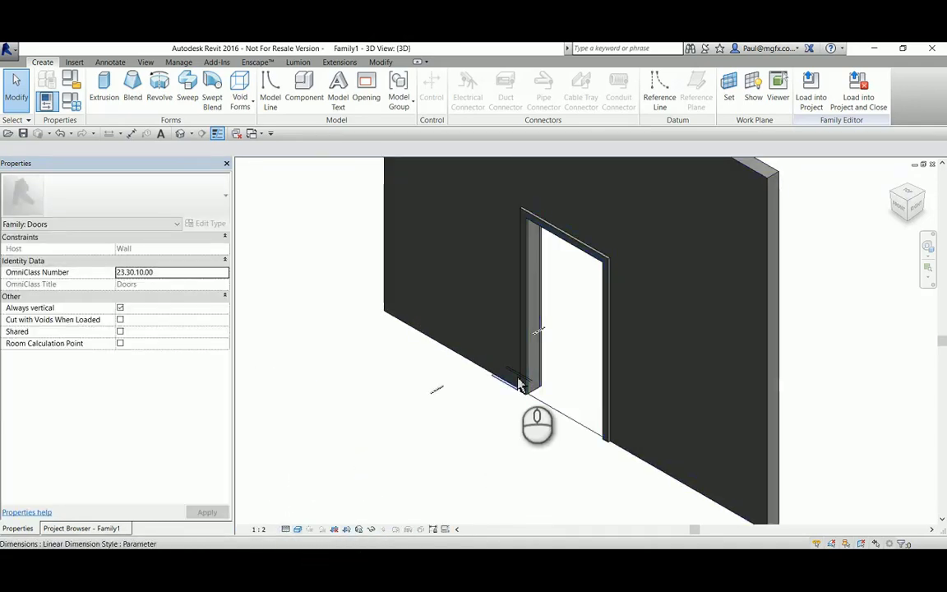
scroll(516, 370, "up", 4)
scroll(526, 247, "up", 2)
left_click(528, 270)
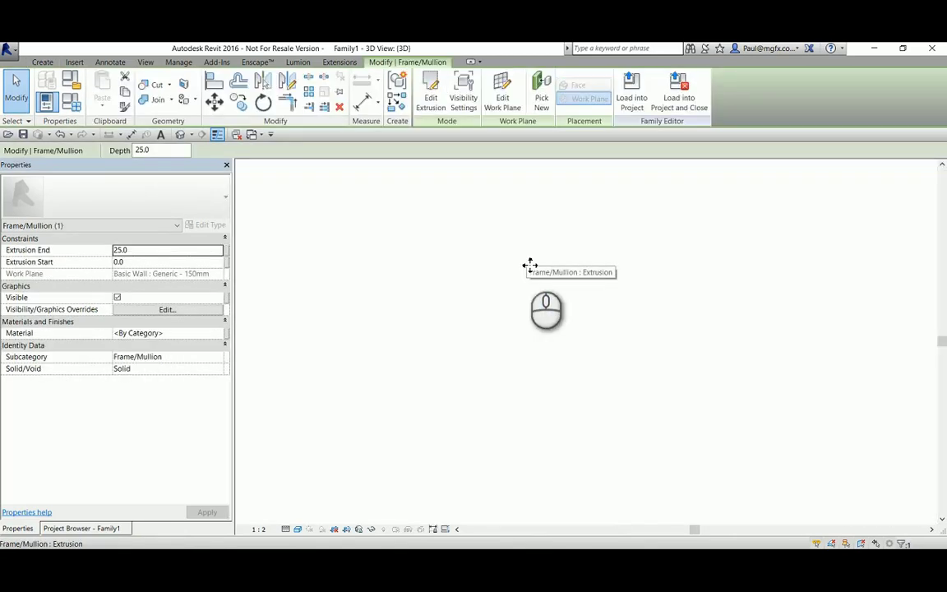
key("Delete")
scroll(482, 394, "down", 5)
scroll(510, 382, "up", 5)
left_click(509, 382)
key("Delete")
scroll(701, 395, "down", 5)
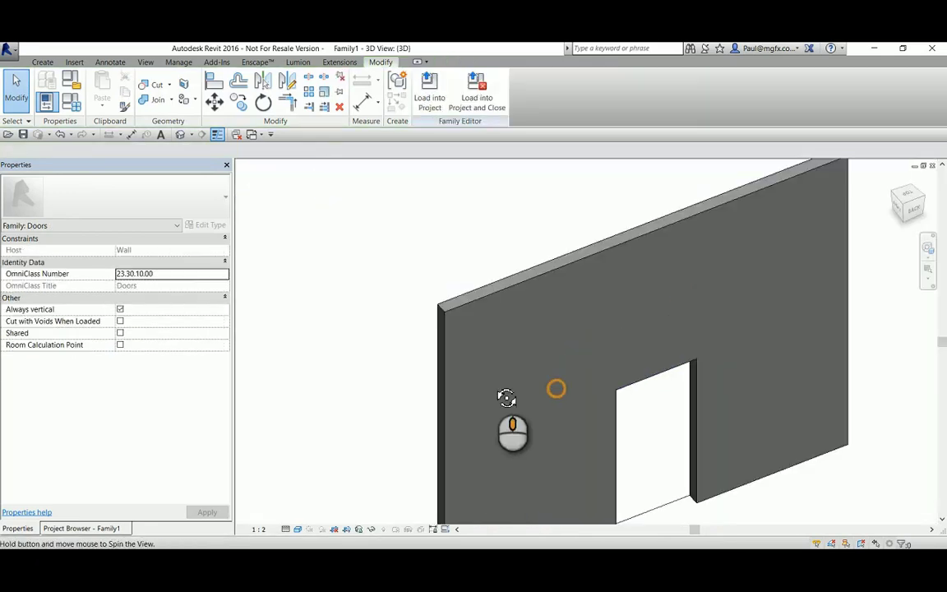
- Orbit to a straight front view of the wall opening and show the Project Browser
middle_click_drag(575, 412, 668, 338, "shift")
scroll(662, 444, "down", 2)
middle_click_drag(661, 444, 661, 393, "shift")
scroll(665, 392, "up", 3)
scroll(345, 330, "down", 2)
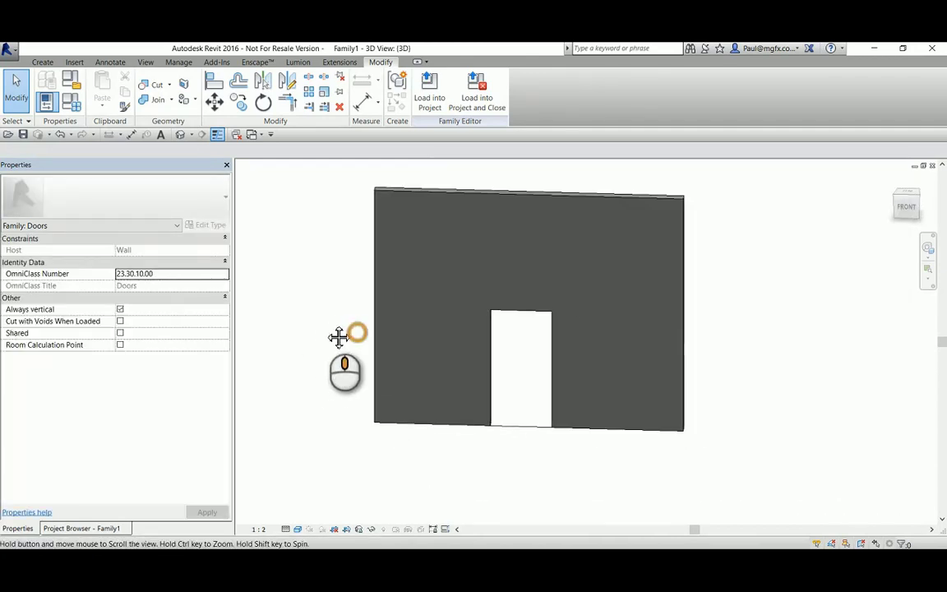
scroll(364, 332, "up", 1)
left_click(68, 529)
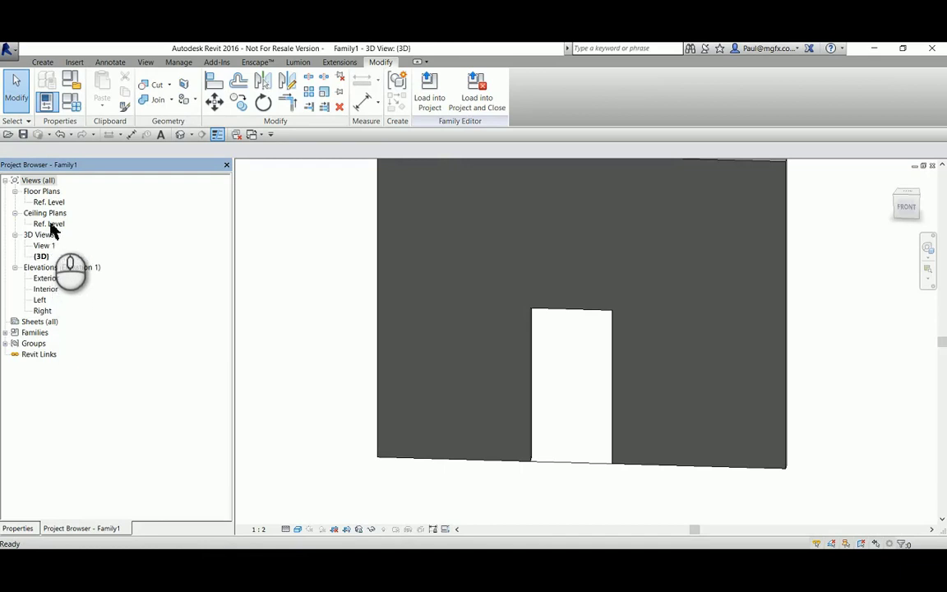
- In the Interior elevation, delete the upper and lower diagonal swing lines
double_click(46, 289)
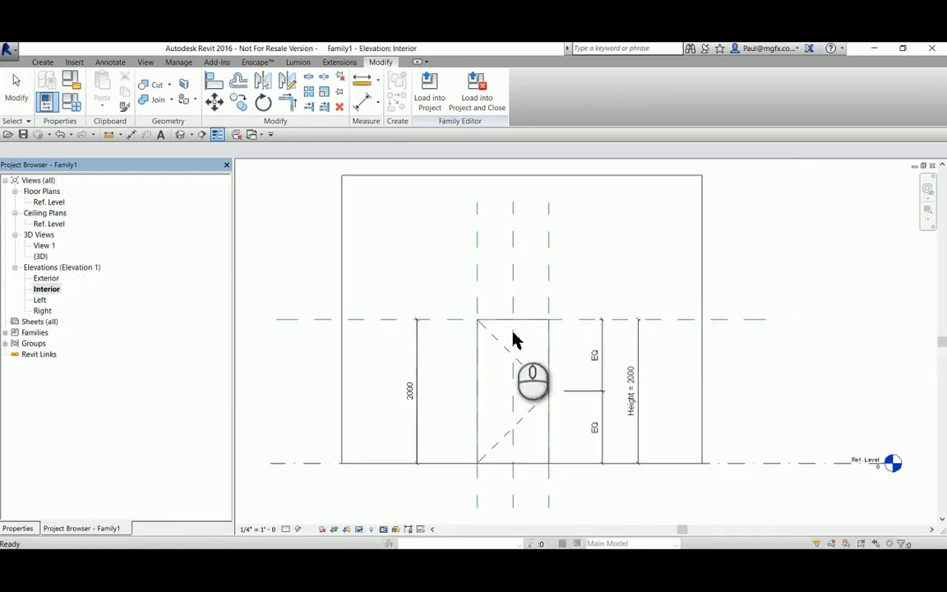
scroll(522, 338, "down", 2)
scroll(506, 338, "up", 4)
left_click(485, 343)
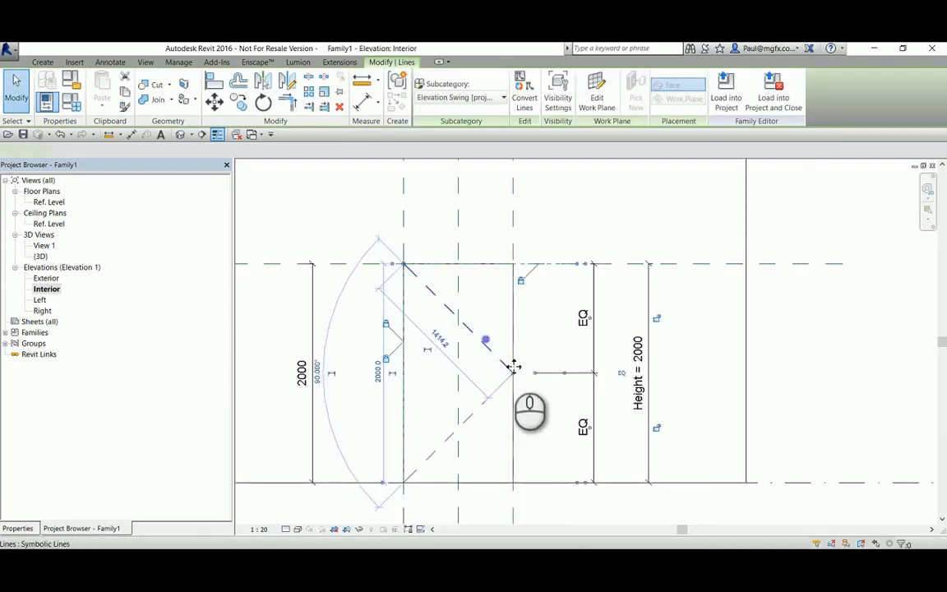
key("Delete")
left_click(479, 411)
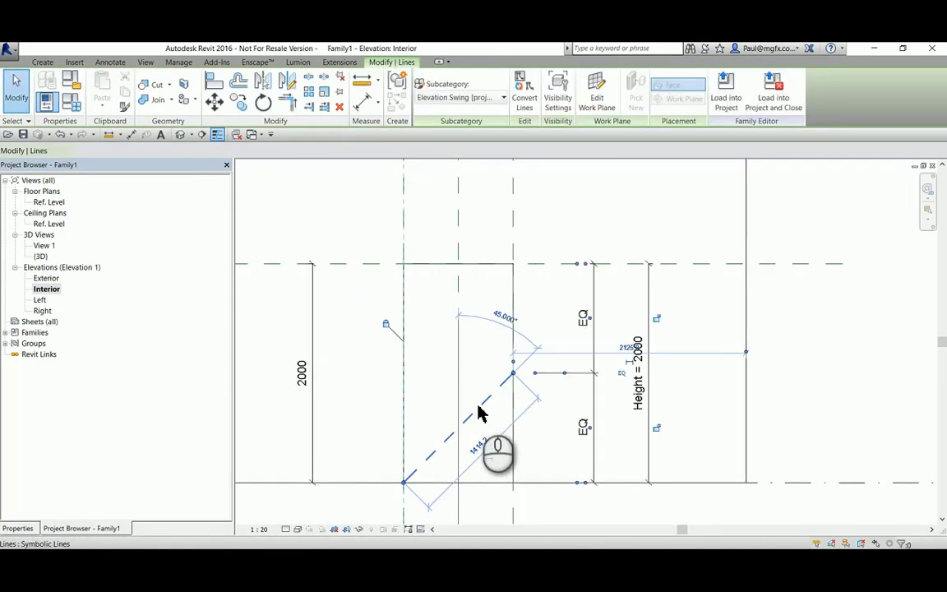
key("Delete")
scroll(436, 325, "down", 3)
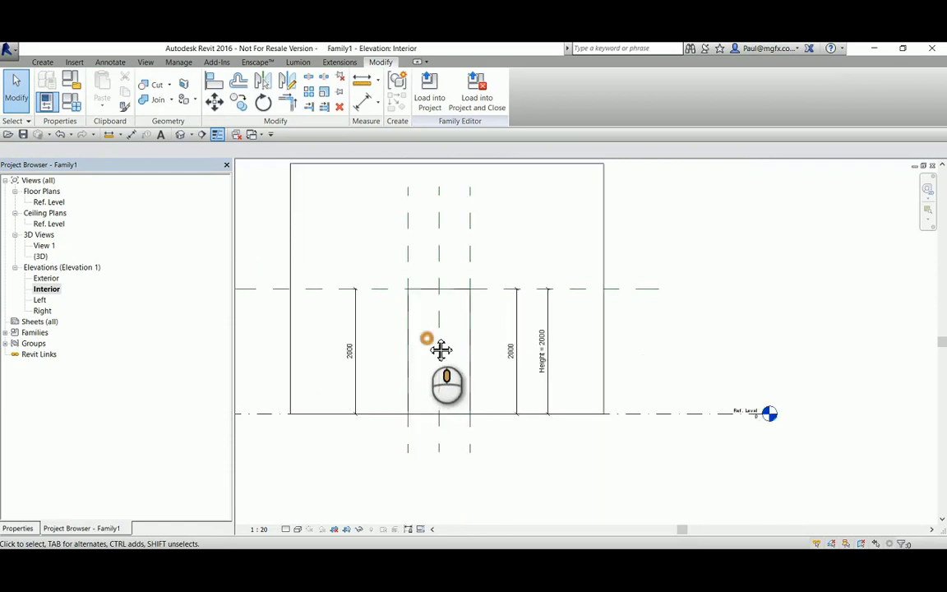
scroll(421, 319, "up", 2)
scroll(450, 332, "up", 3)
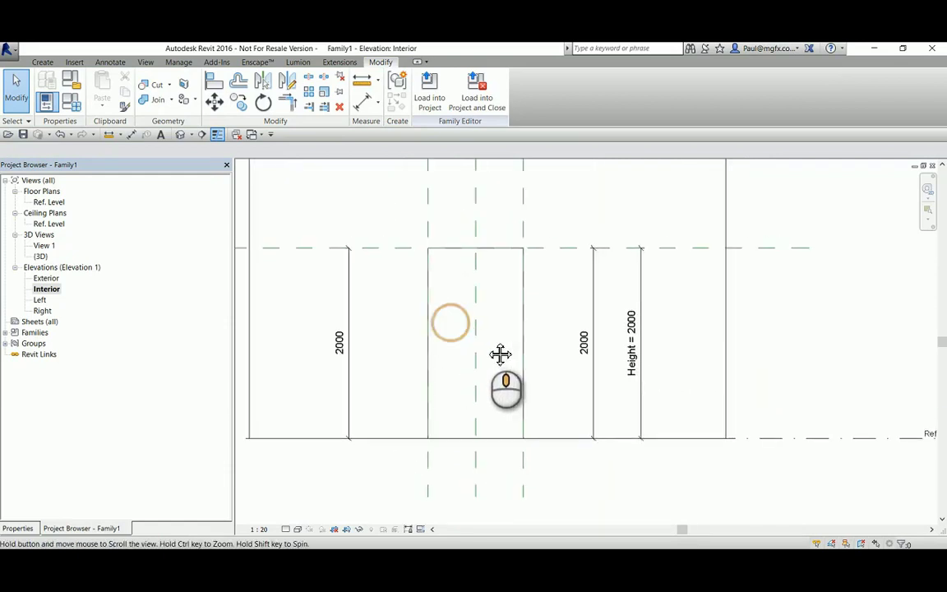
scroll(475, 312, "down", 2)
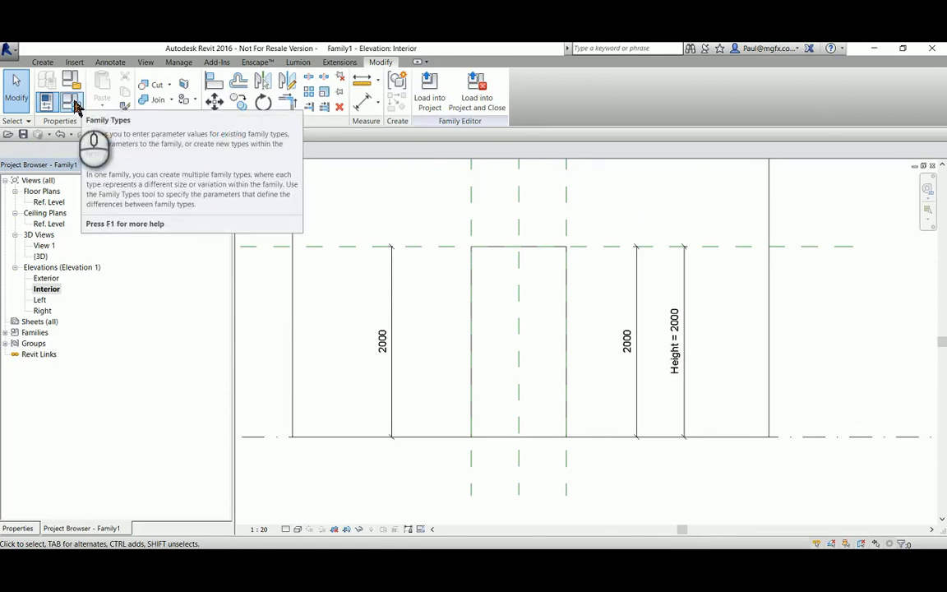
- Add the shared parameter F_mat from the Door Panel group to Family Types
left_click(74, 105)
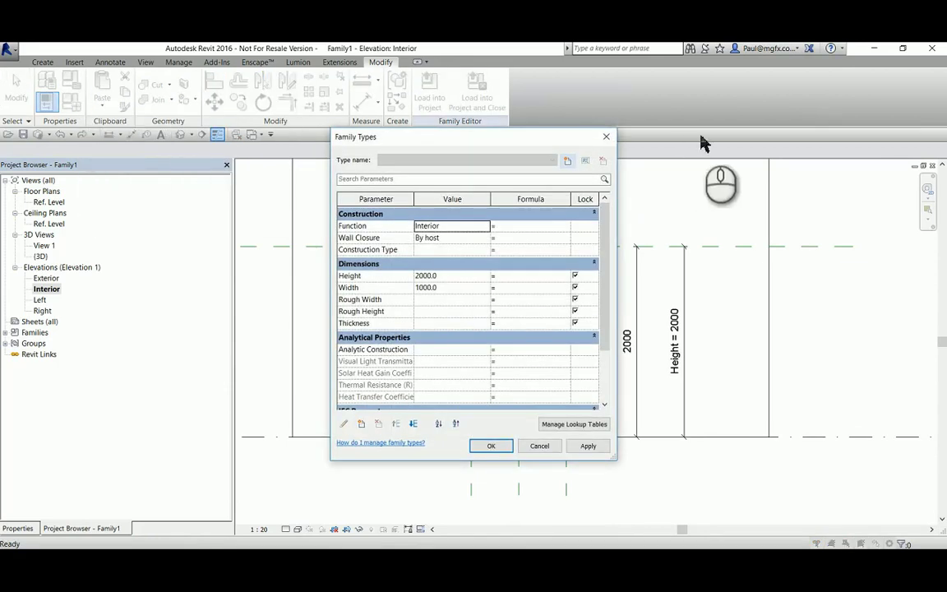
left_click_drag(501, 138, 413, 64)
left_click_drag(530, 390, 821, 523)
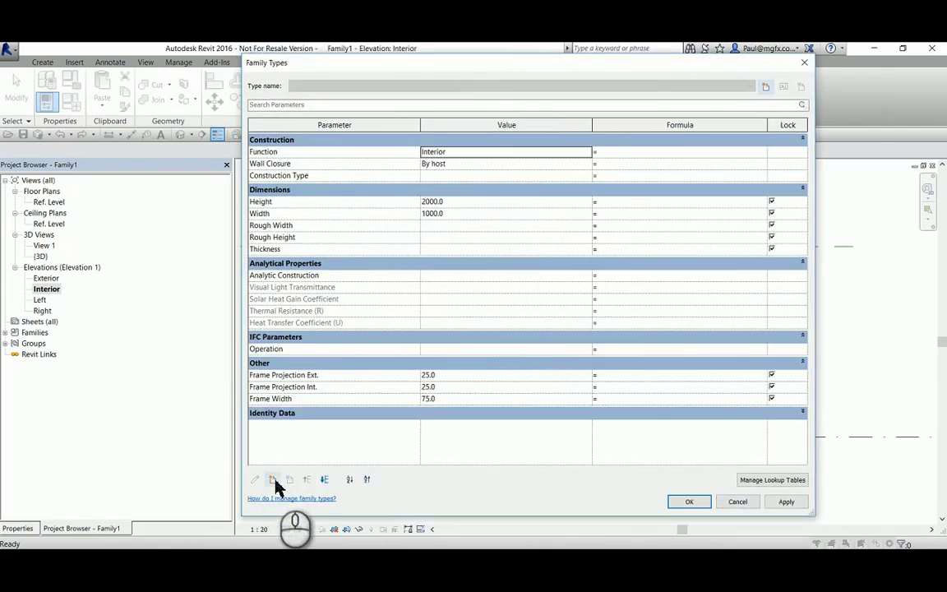
left_click(274, 481)
left_click(436, 199)
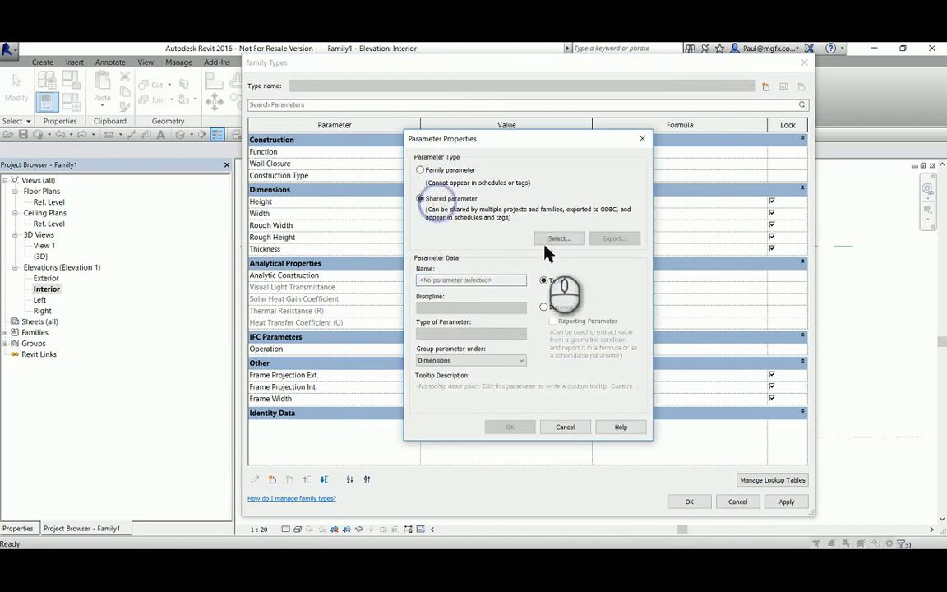
left_click(545, 243)
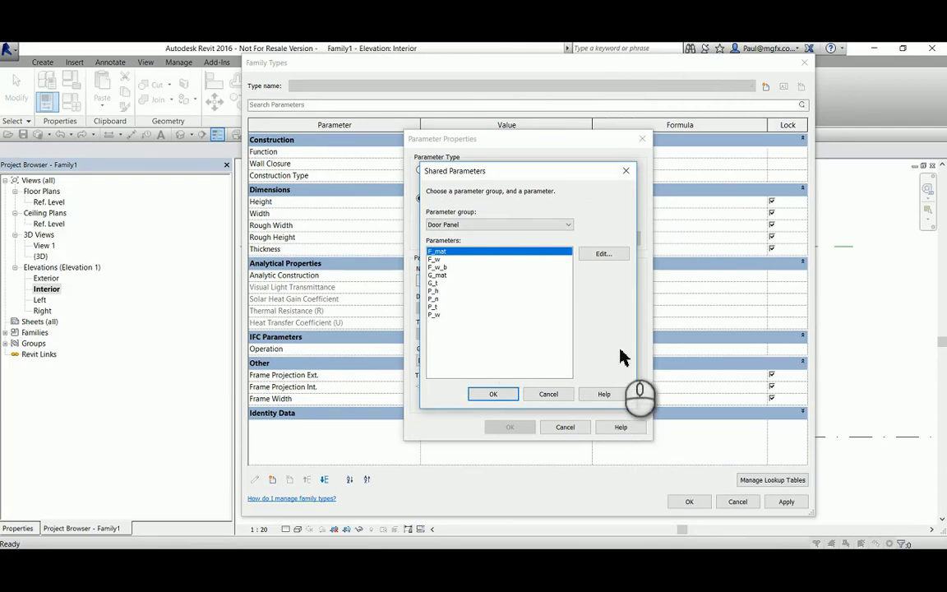
left_click(508, 394)
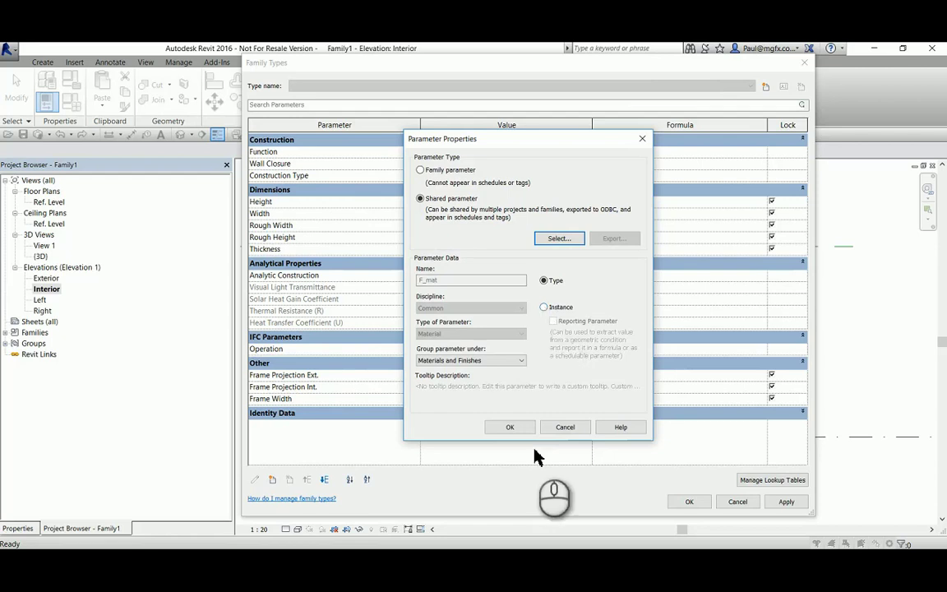
left_click(509, 428)
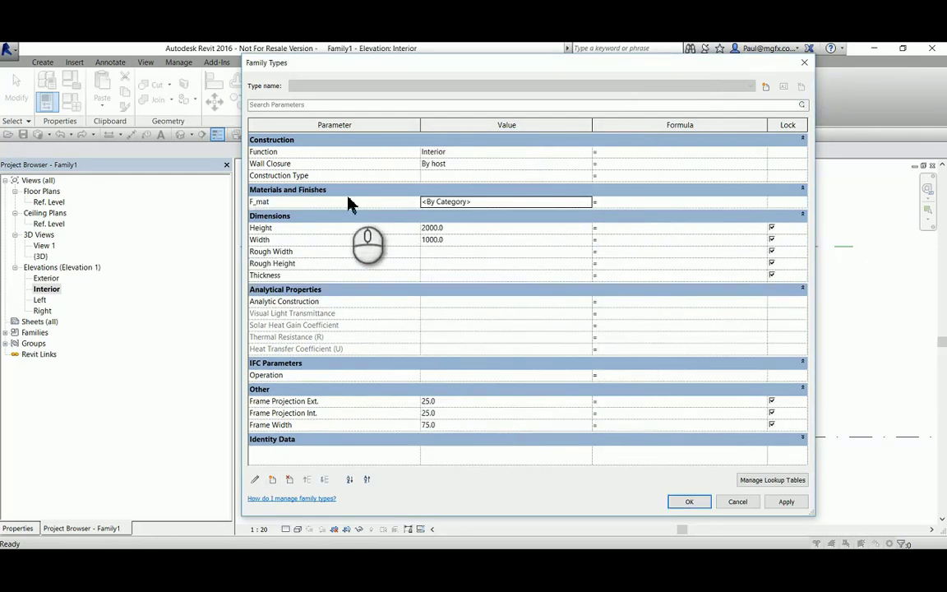
- Add shared parameter F_w as a type parameter
left_click(272, 479)
left_click(420, 199)
left_click(559, 237)
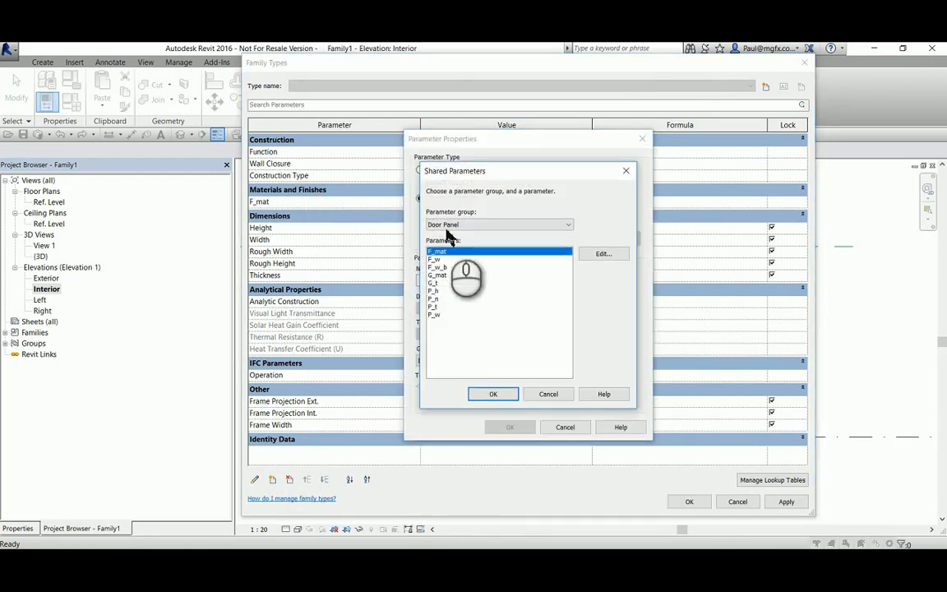
left_click(434, 259)
left_click(493, 394)
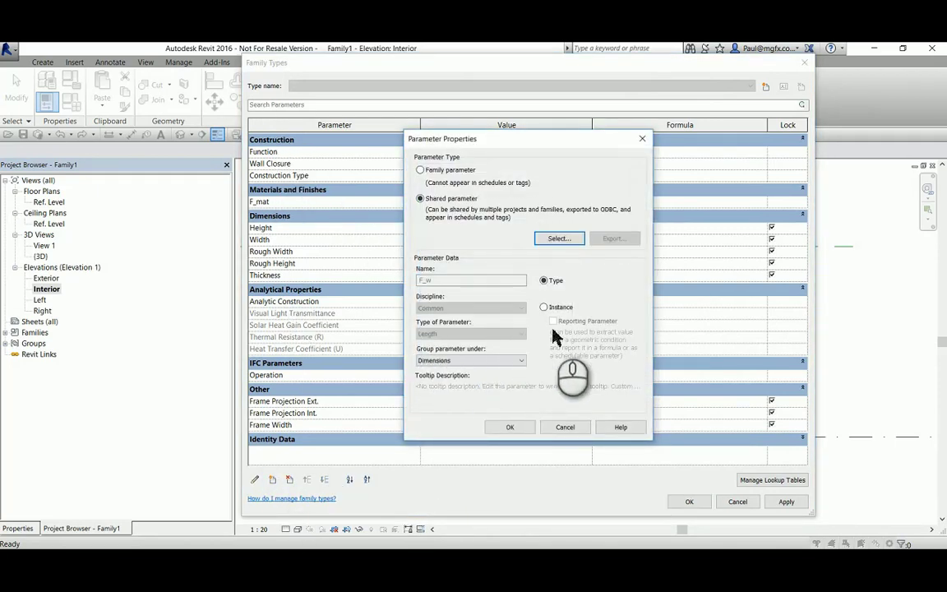
left_click(542, 280)
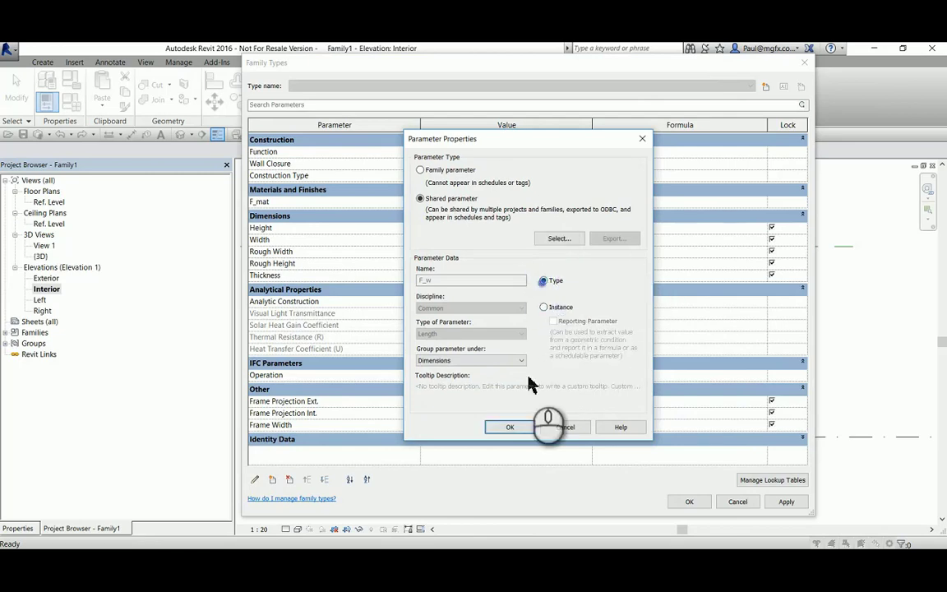
left_click(512, 430)
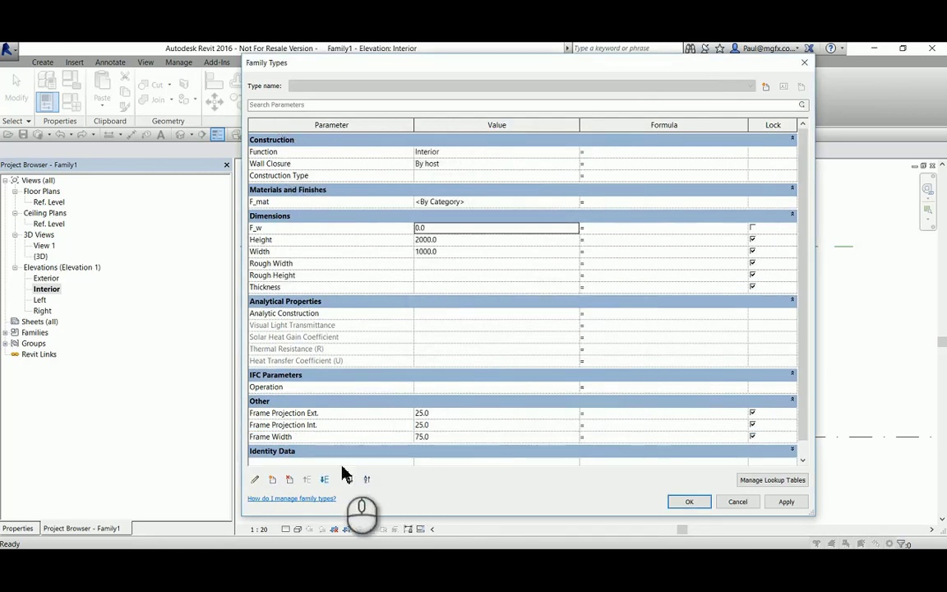
- Add shared parameters F_w_b and G_mat to the family
left_click(273, 481)
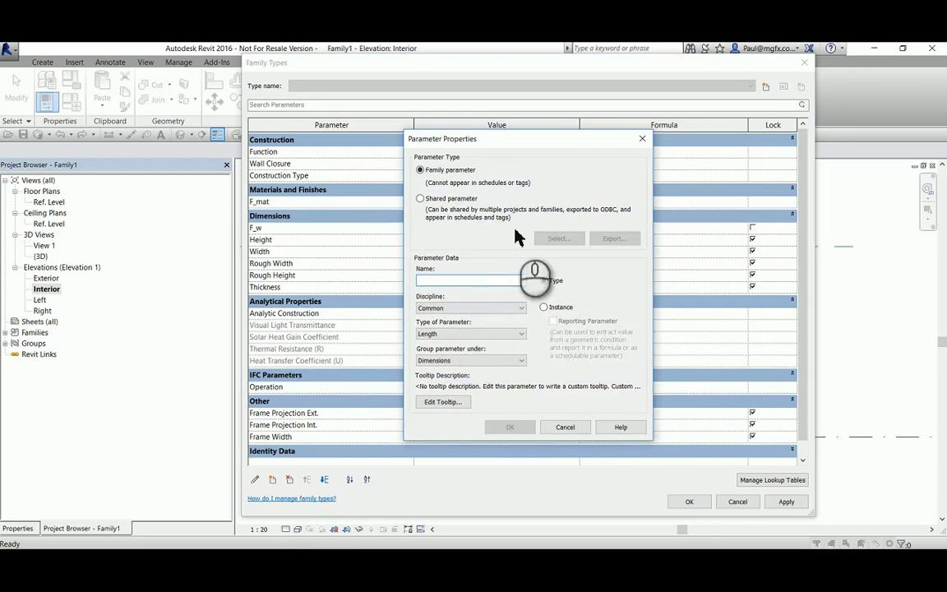
left_click(471, 200)
left_click(558, 238)
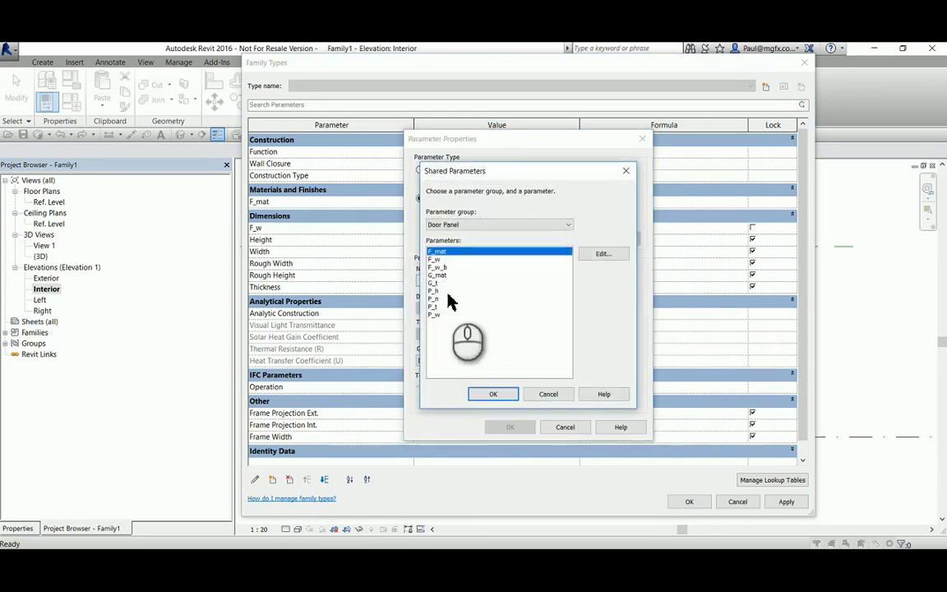
left_click(440, 267)
left_click(493, 394)
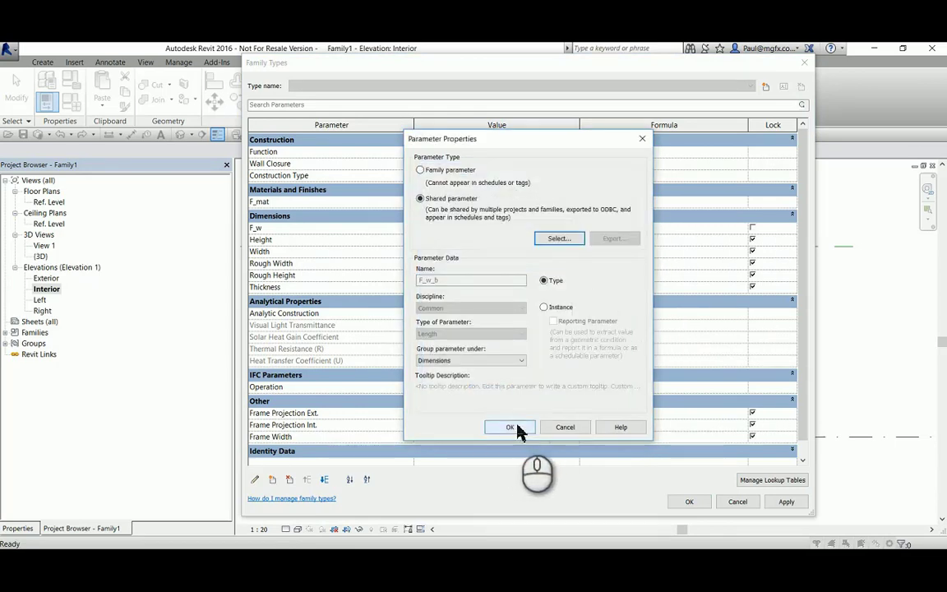
left_click(511, 426)
left_click(273, 480)
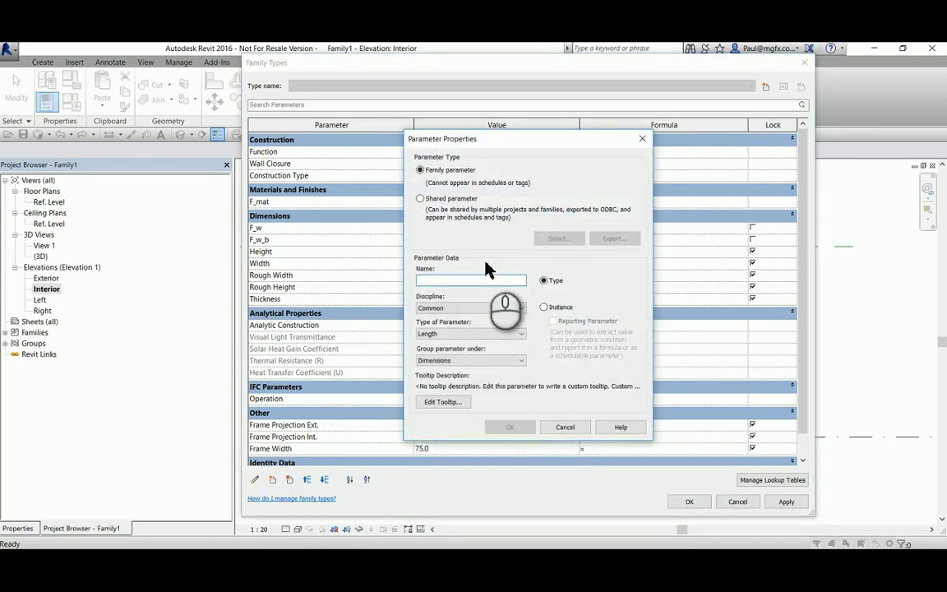
left_click(446, 202)
left_click(558, 238)
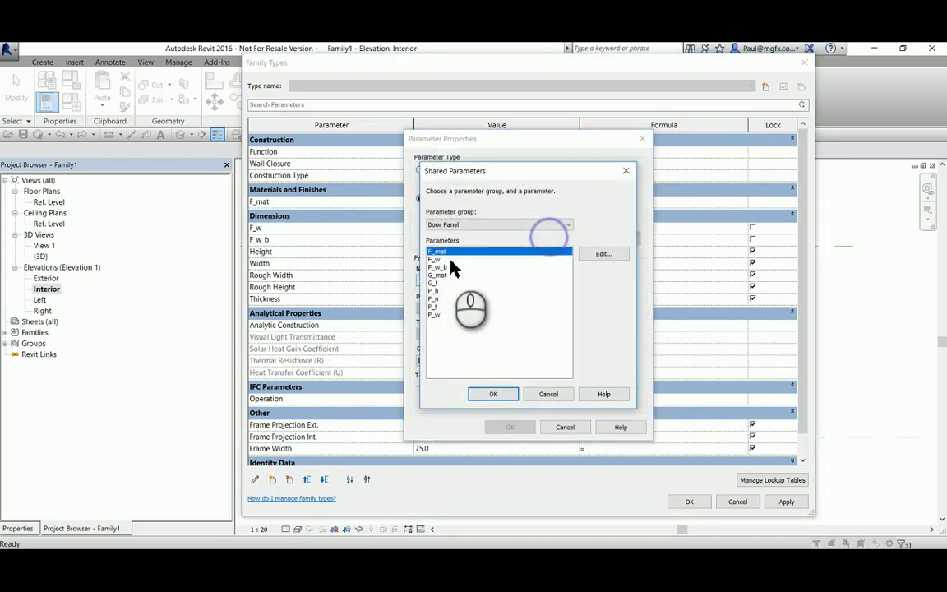
left_click(438, 276)
left_click(493, 395)
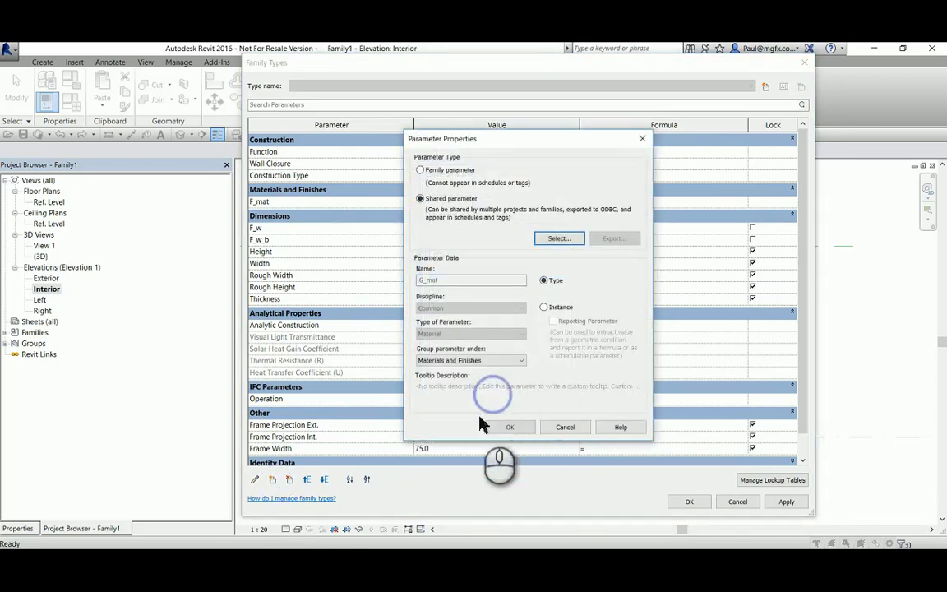
left_click(501, 427)
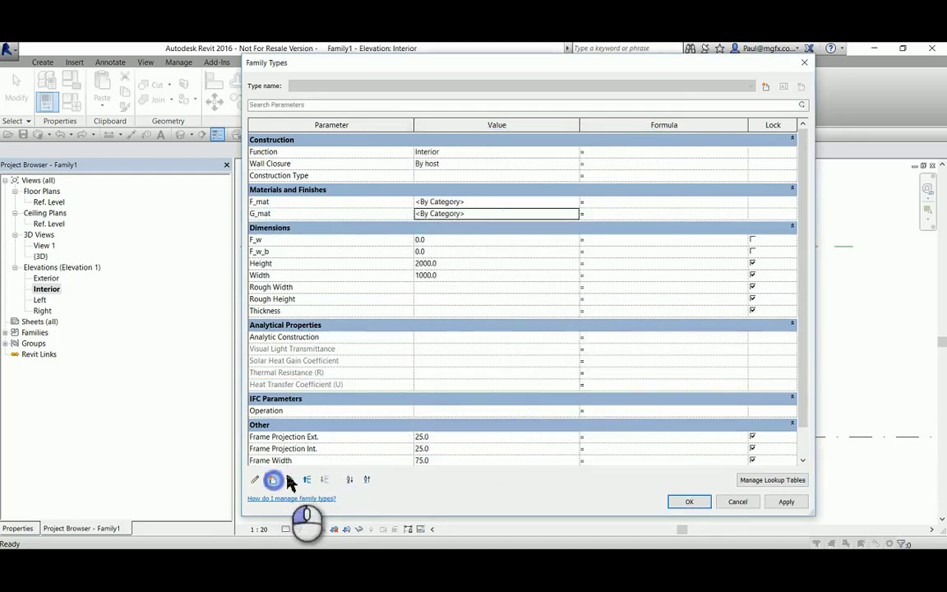
- Add shared parameters G_t and P_h to the family
left_click(273, 480)
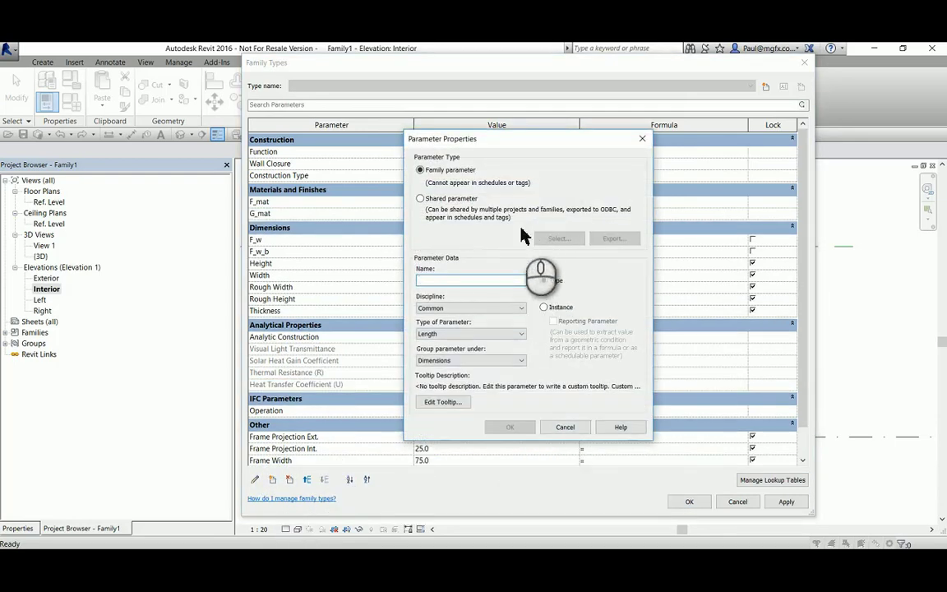
left_click(420, 198)
left_click(558, 239)
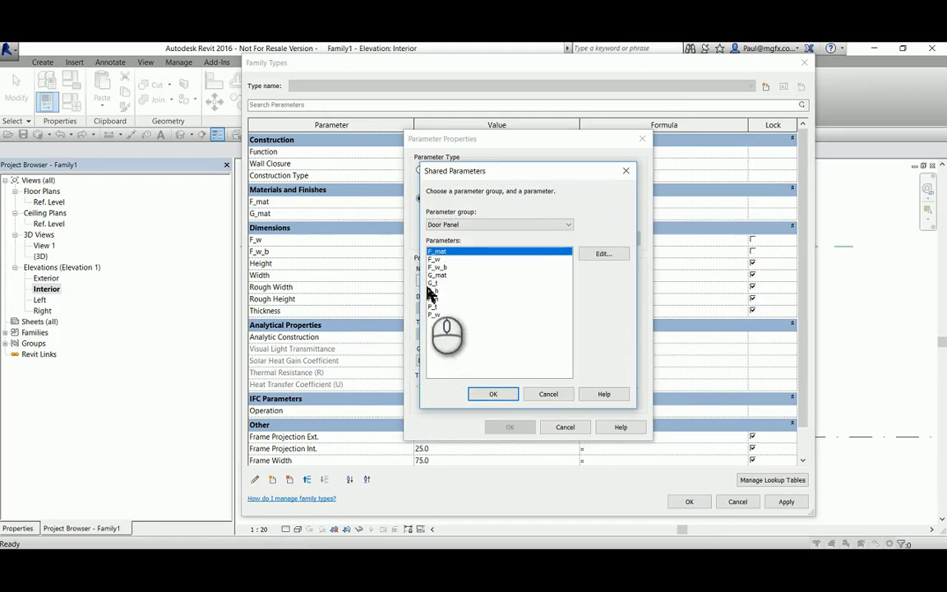
left_click(461, 283)
left_click(493, 394)
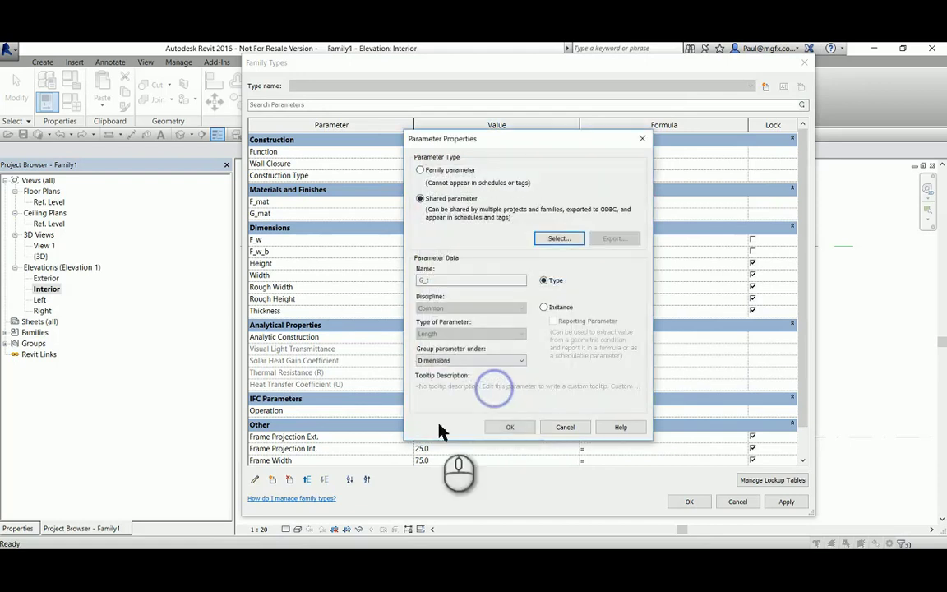
left_click(506, 429)
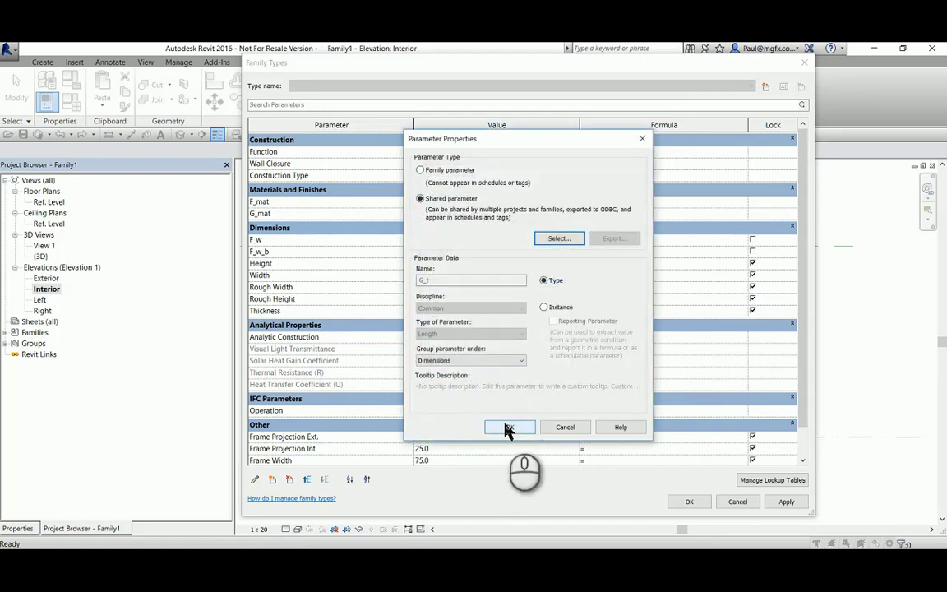
left_click(272, 478)
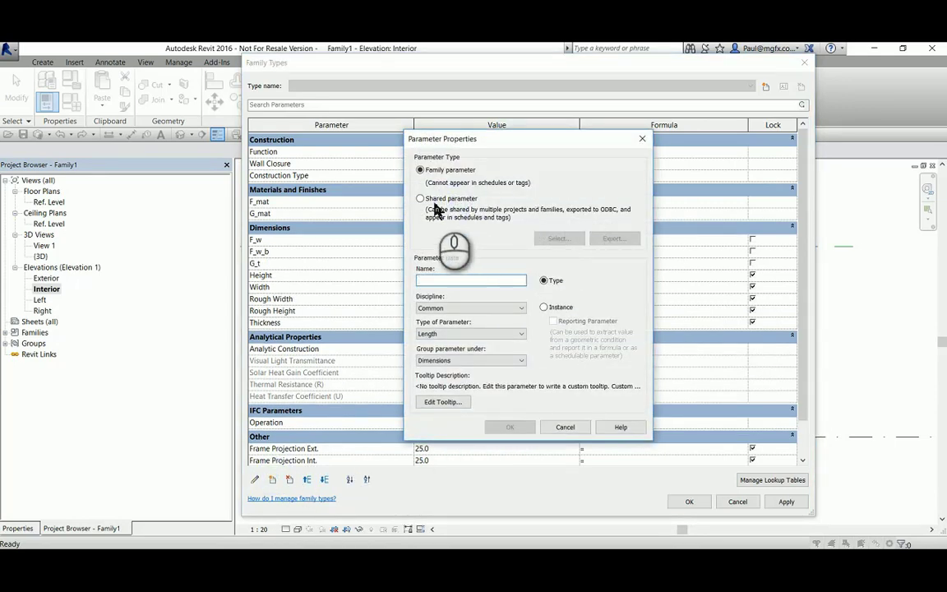
left_click(430, 205)
left_click(557, 238)
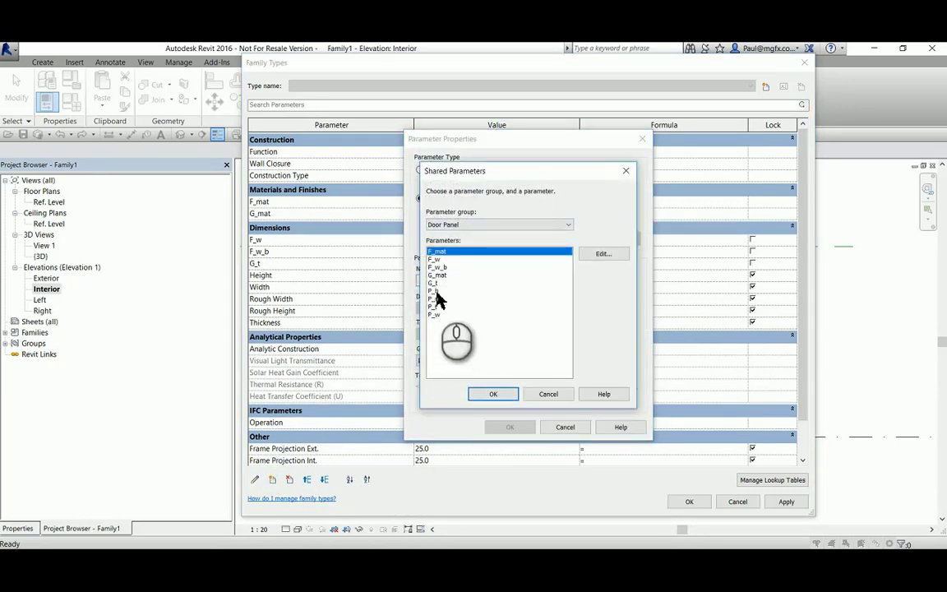
left_click(437, 291)
left_click(493, 394)
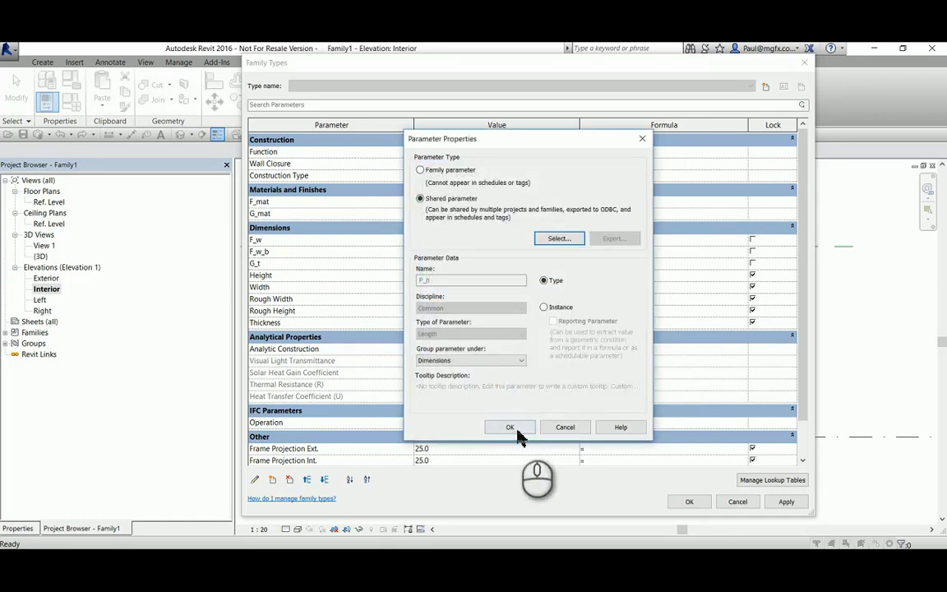
left_click(509, 427)
- Add shared parameter P_n to the family
left_click(272, 479)
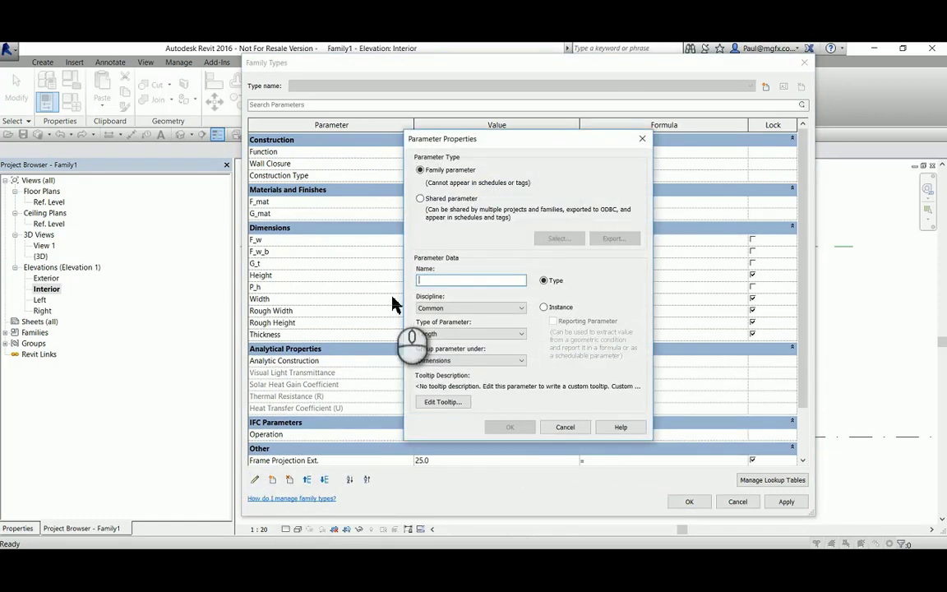
left_click(421, 199)
left_click(558, 239)
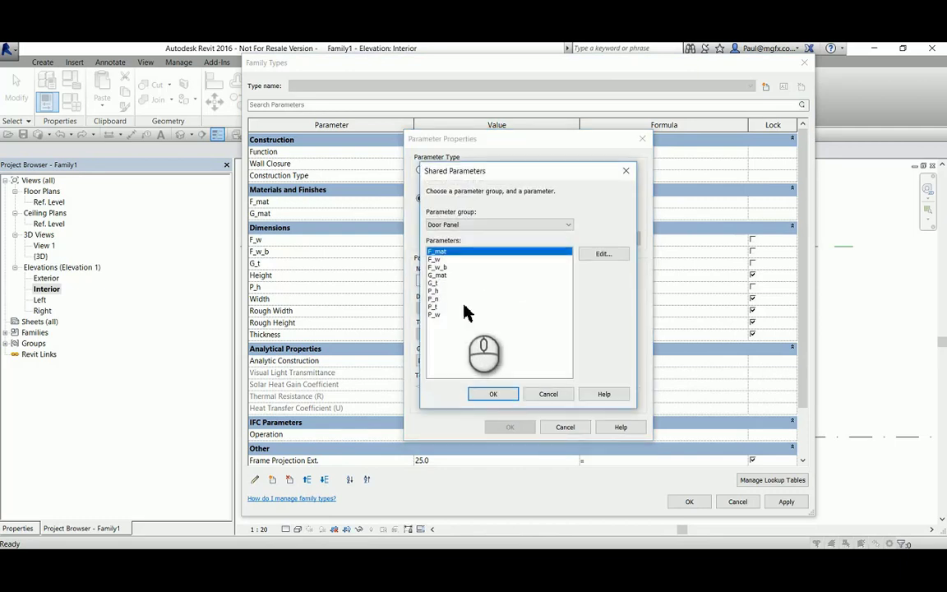
left_click(435, 299)
left_click(493, 394)
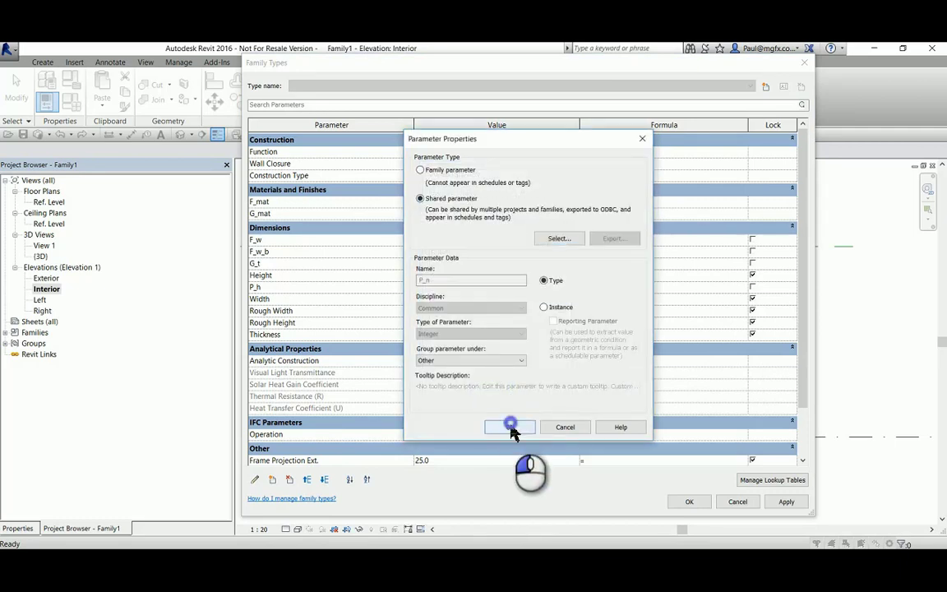
left_click(510, 427)
- Add shared parameter P_t, after dismissing the duplicate P_n warning
left_click(272, 480)
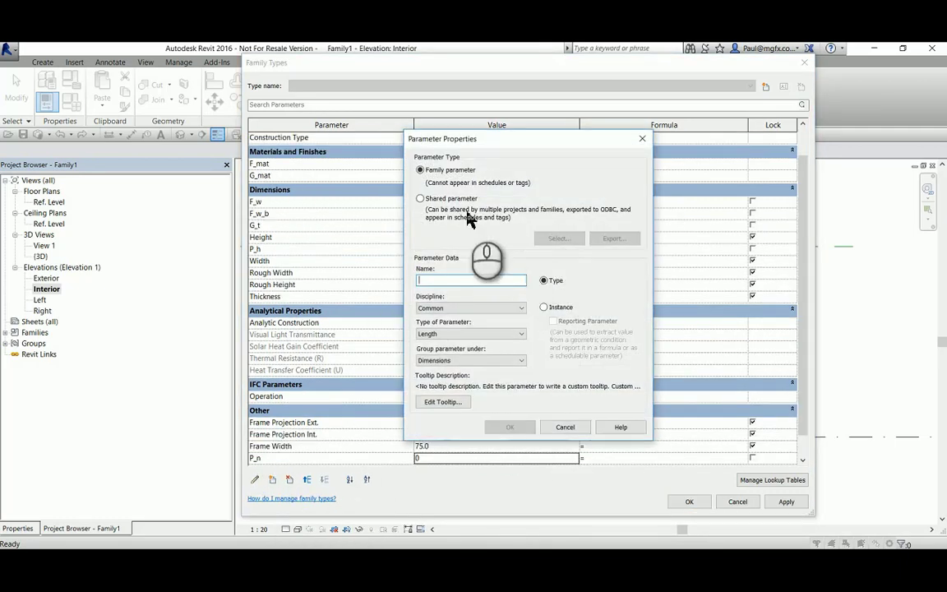
left_click(429, 202)
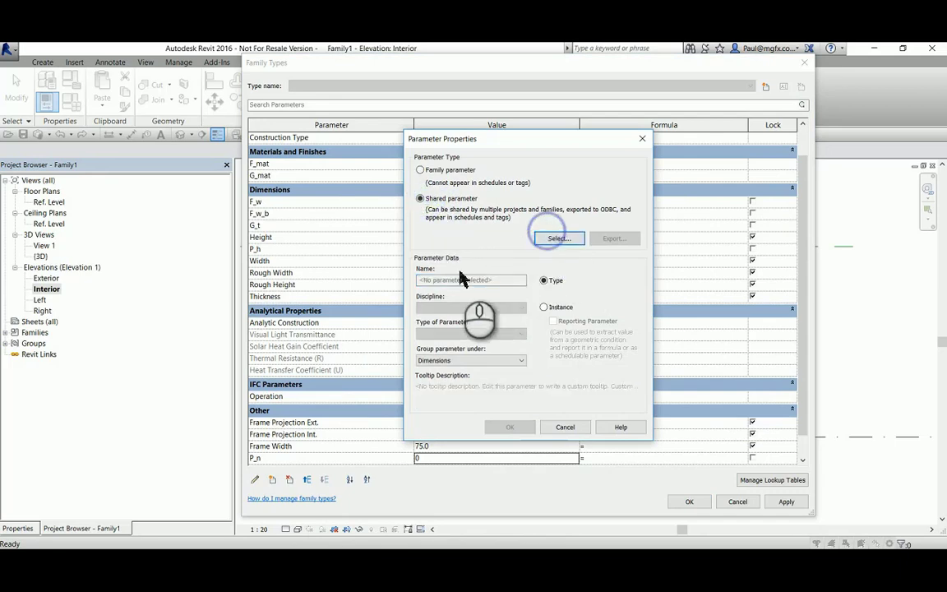
left_click(558, 238)
left_click(437, 299)
left_click(493, 394)
left_click(510, 426)
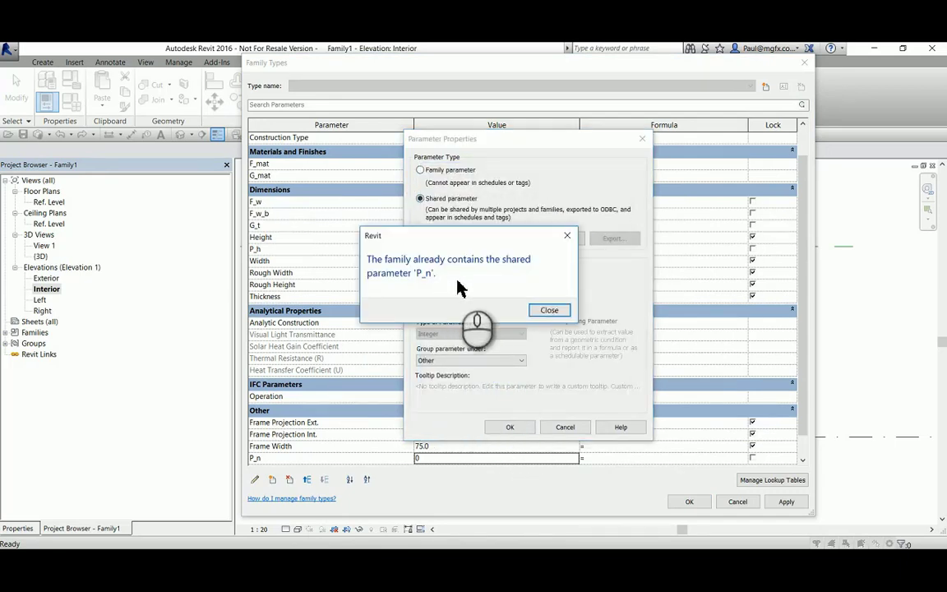
left_click(550, 311)
left_click(558, 237)
left_click(435, 307)
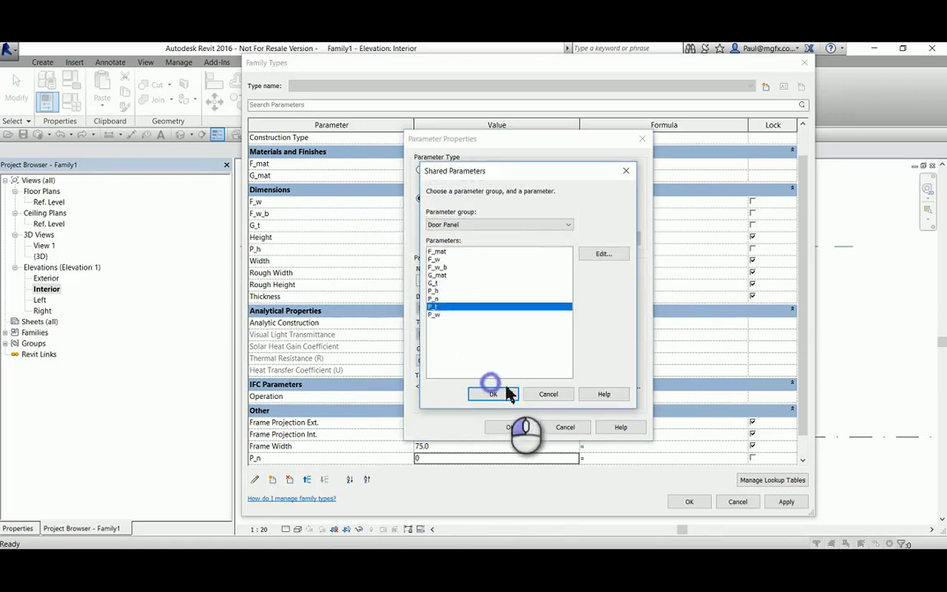
left_click(493, 393)
left_click(508, 426)
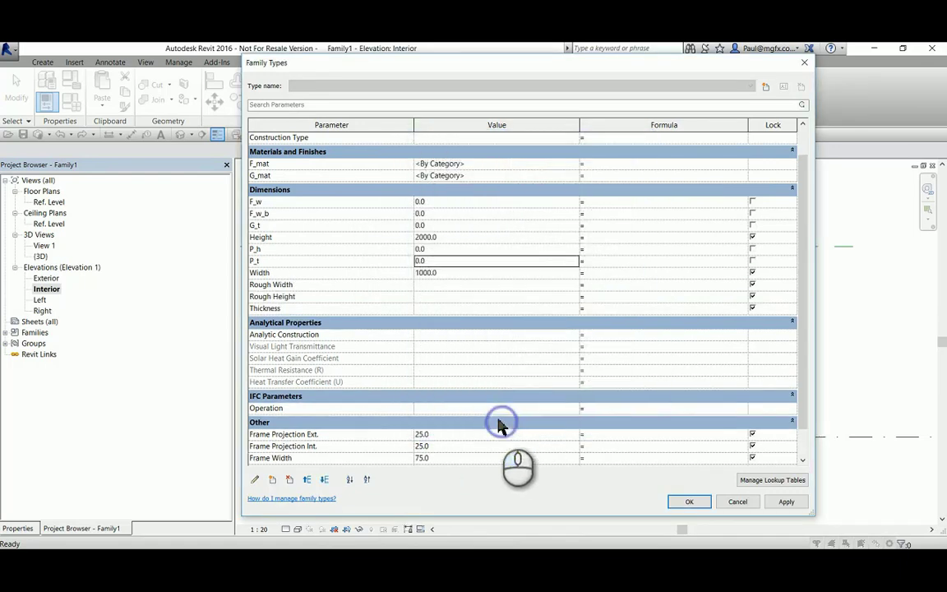
- Add shared parameter P_w to the family
left_click(276, 479)
left_click(422, 197)
left_click(558, 238)
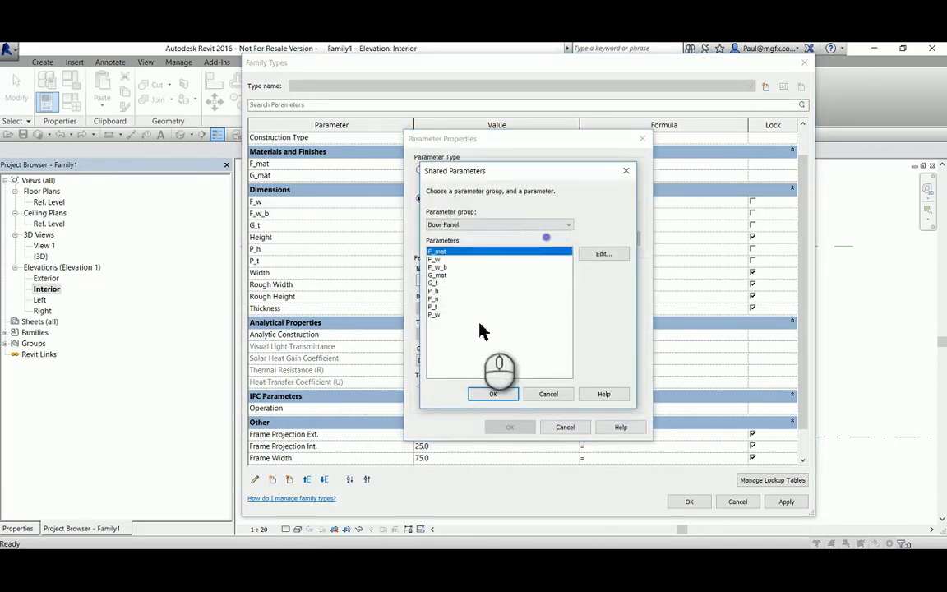
left_click(436, 315)
left_click(493, 394)
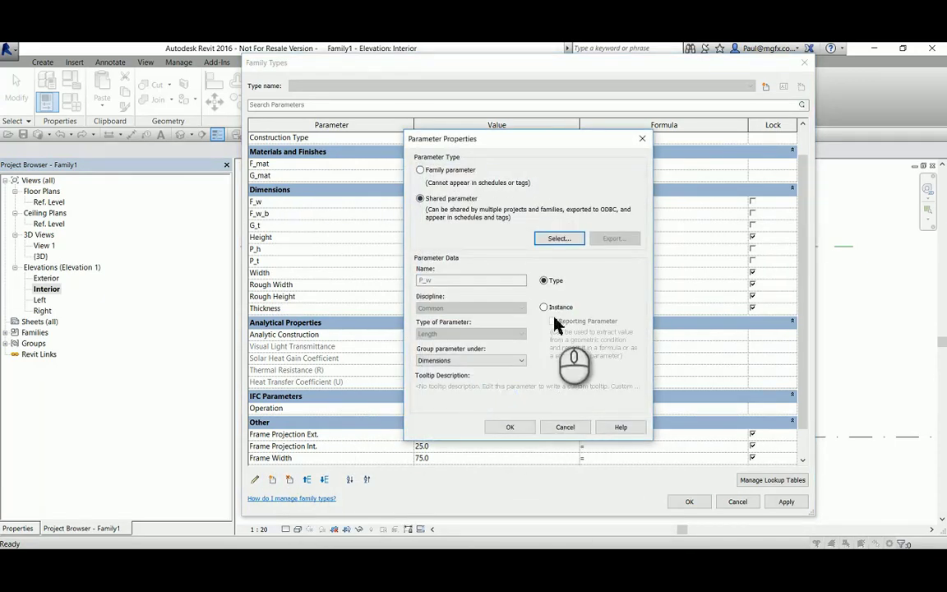
left_click(511, 427)
scroll(311, 230, "down", 2)
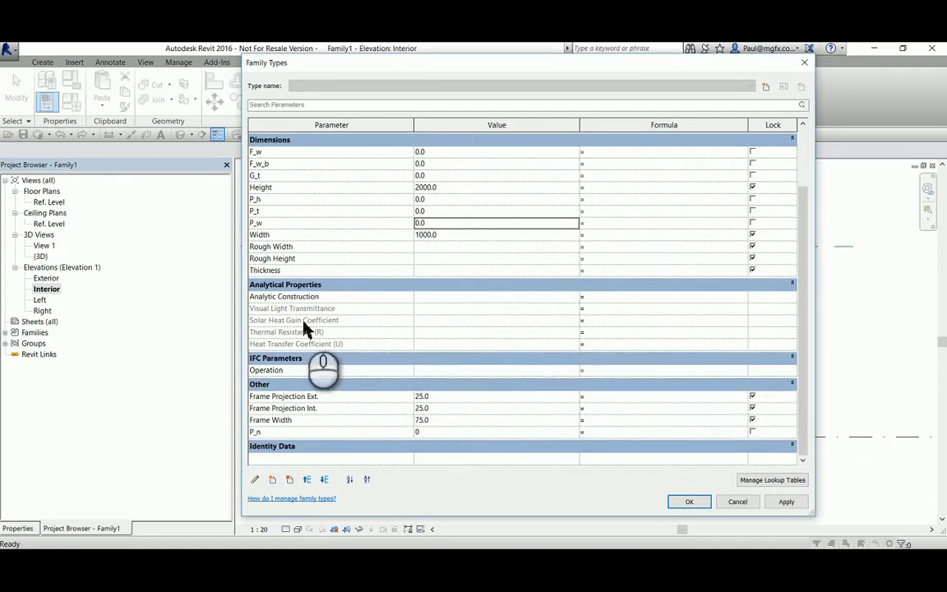
- Edit P_n and move it from the Other group to Constraints
left_click(341, 433)
left_click(255, 480)
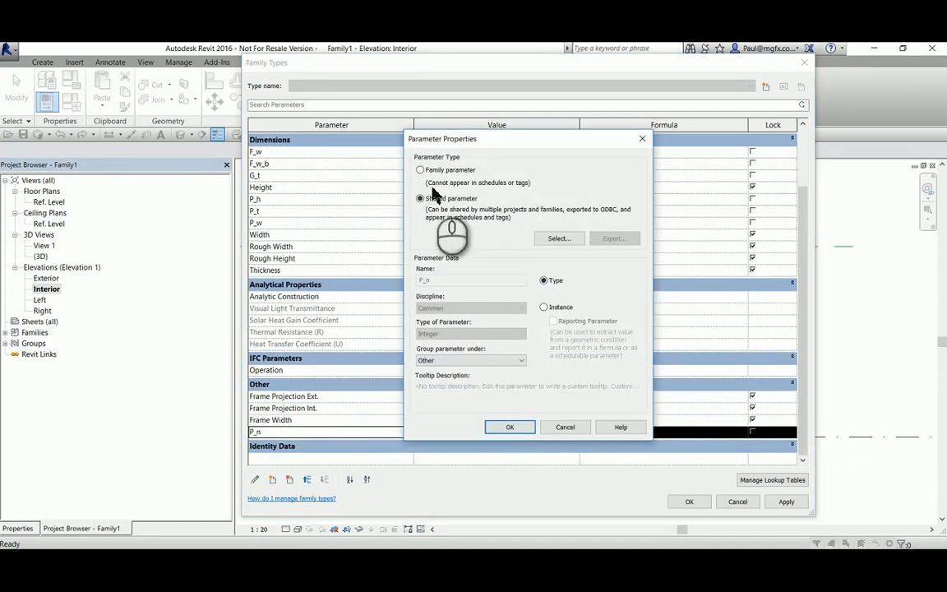
left_click(461, 360)
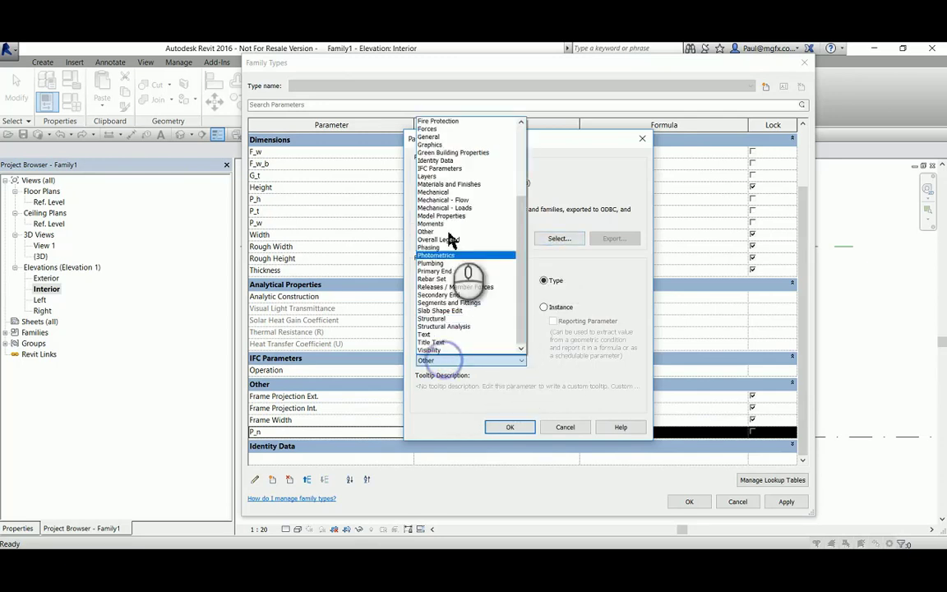
scroll(457, 205, "up", 2)
scroll(458, 197, "up", 2)
left_click(446, 153)
left_click(516, 427)
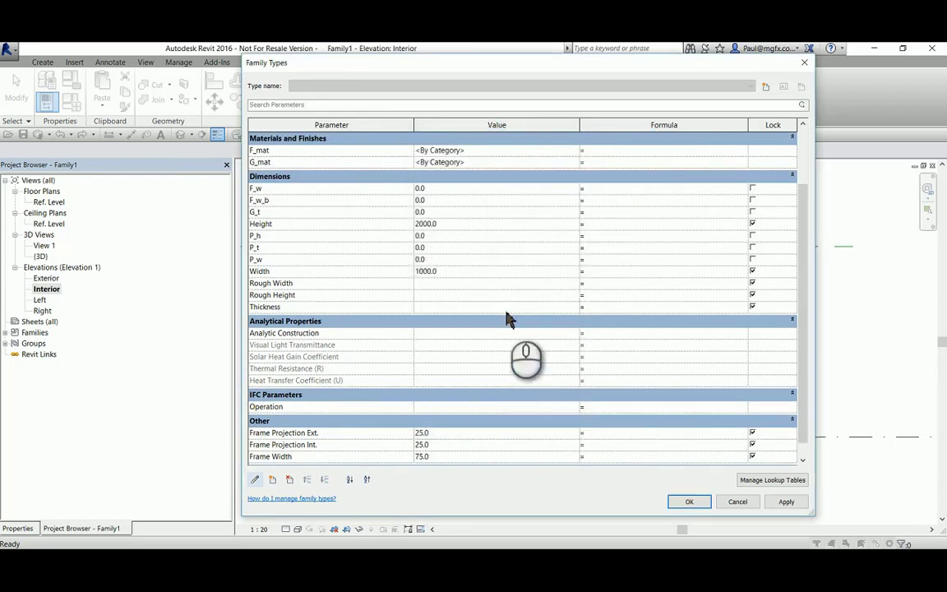
scroll(433, 244, "up", 2)
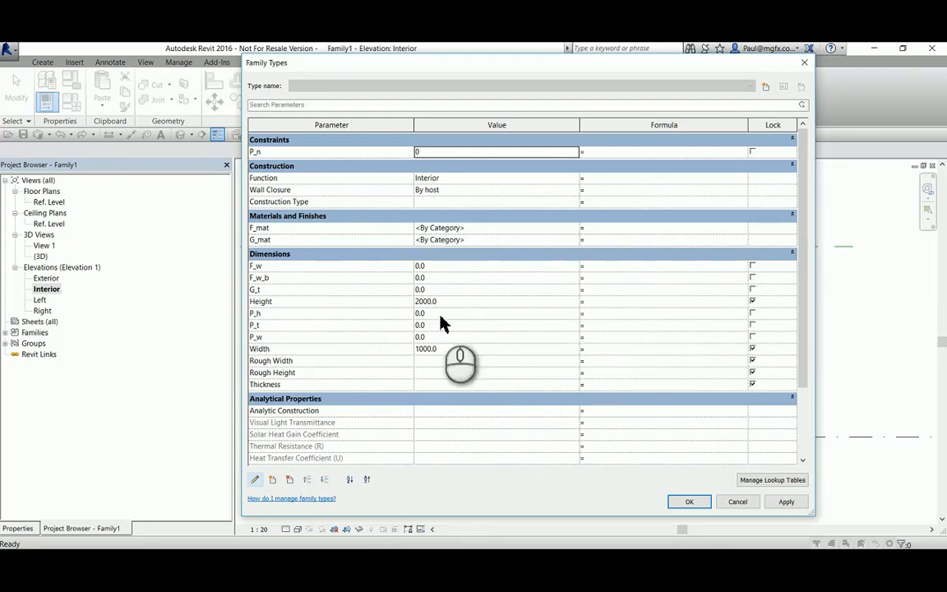
scroll(357, 314, "down", 2)
scroll(365, 313, "up", 2)
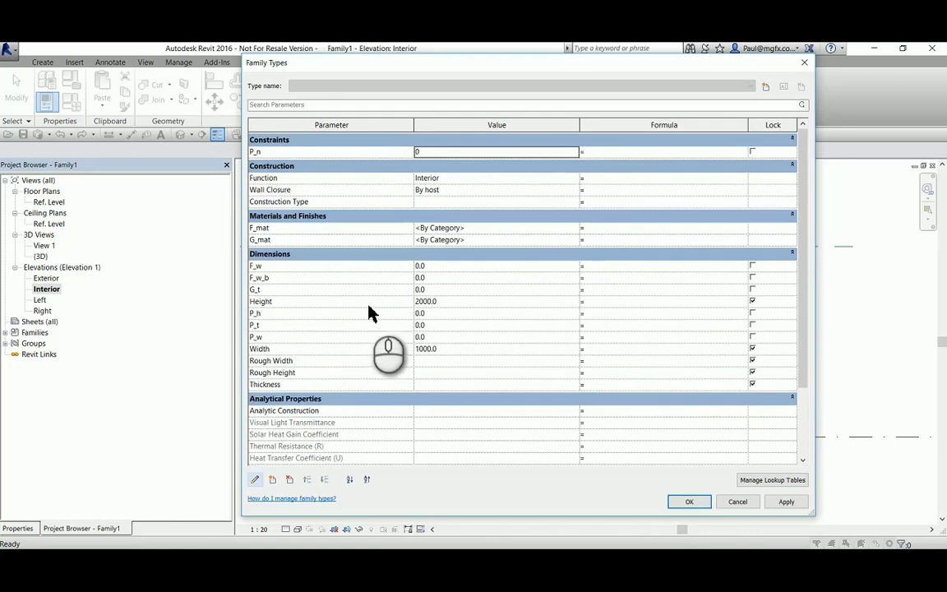
- Close Family Types and switch to the Line Based Panel Array floor plan
left_click(686, 503)
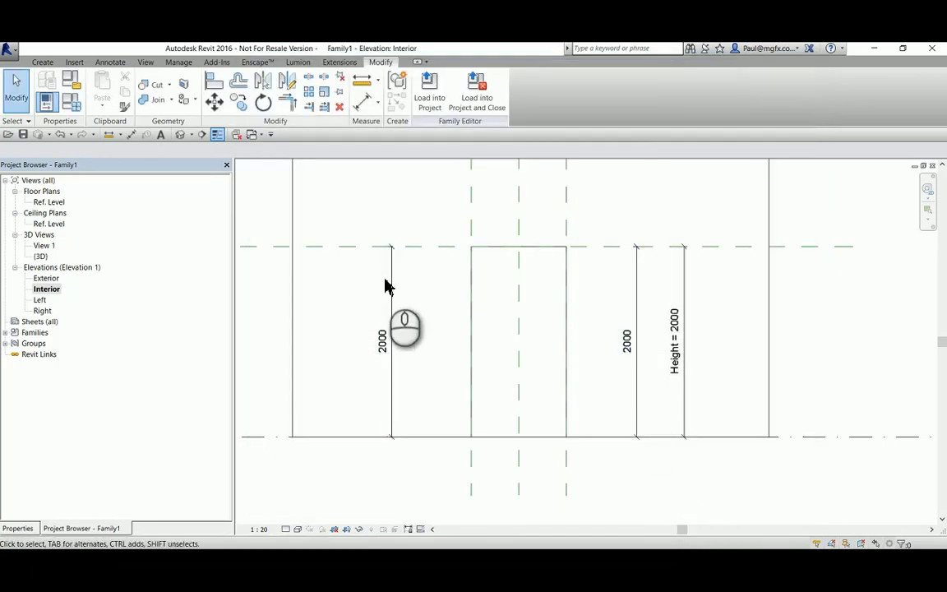
left_click(261, 138)
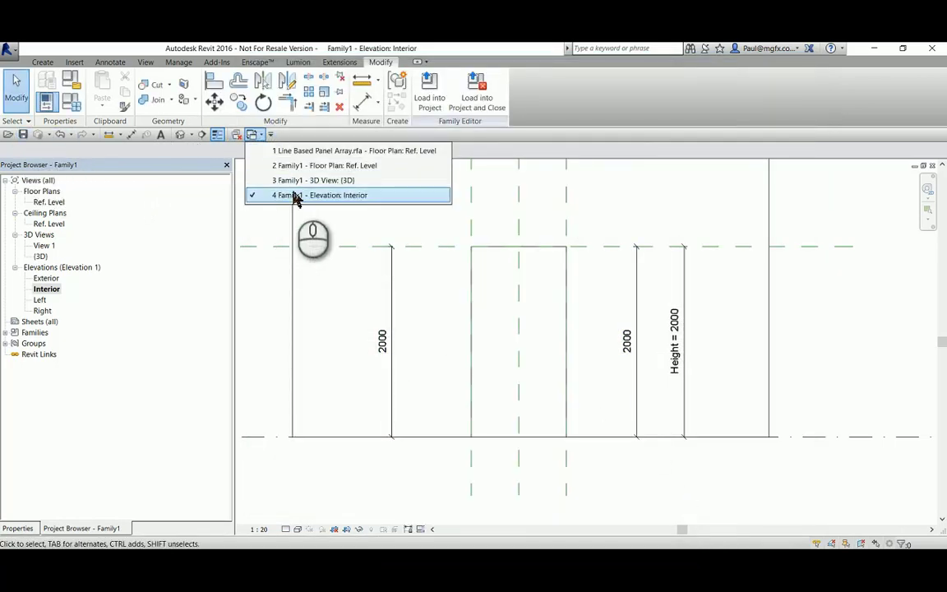
left_click(312, 151)
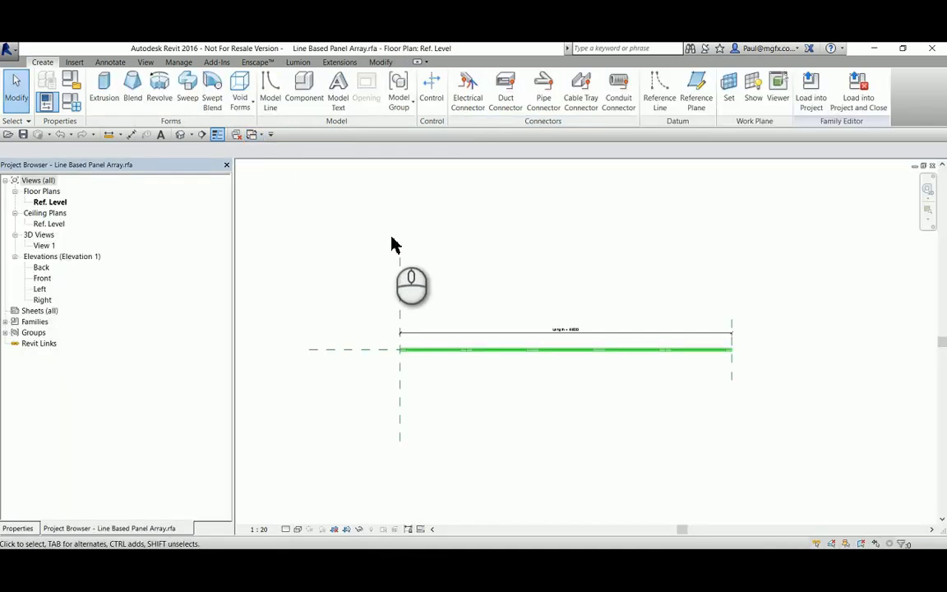
- Mark the Line Based Panel Array family as Shared and pan along its 5500 length
left_click(72, 82)
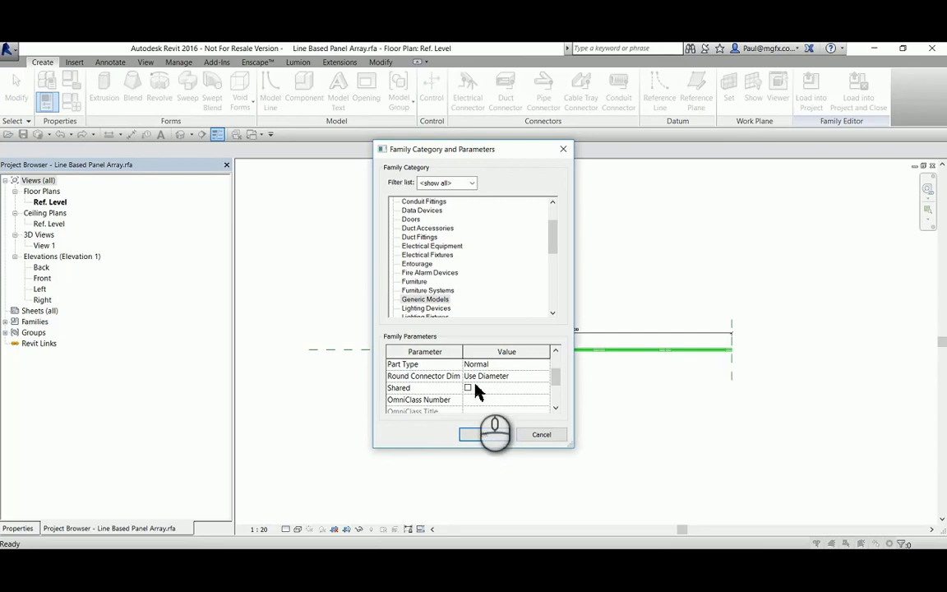
left_click(485, 388)
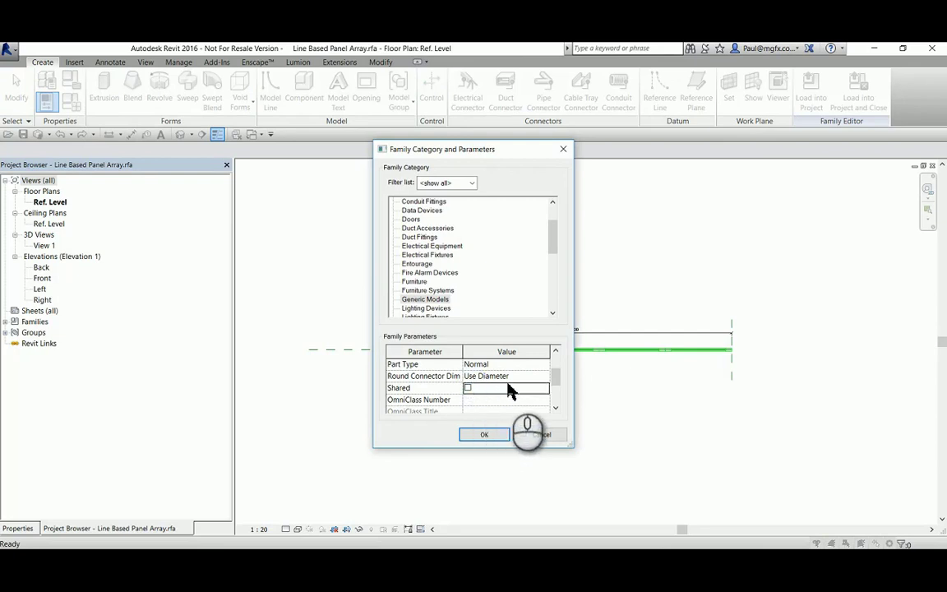
left_click(485, 435)
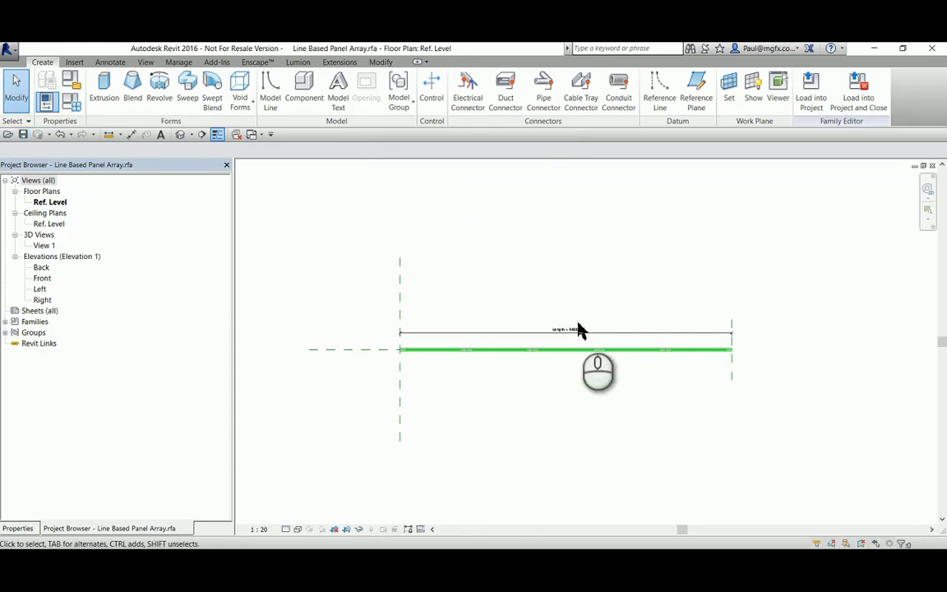
scroll(575, 335, "up", 3)
middle_click_drag(463, 332, 533, 347)
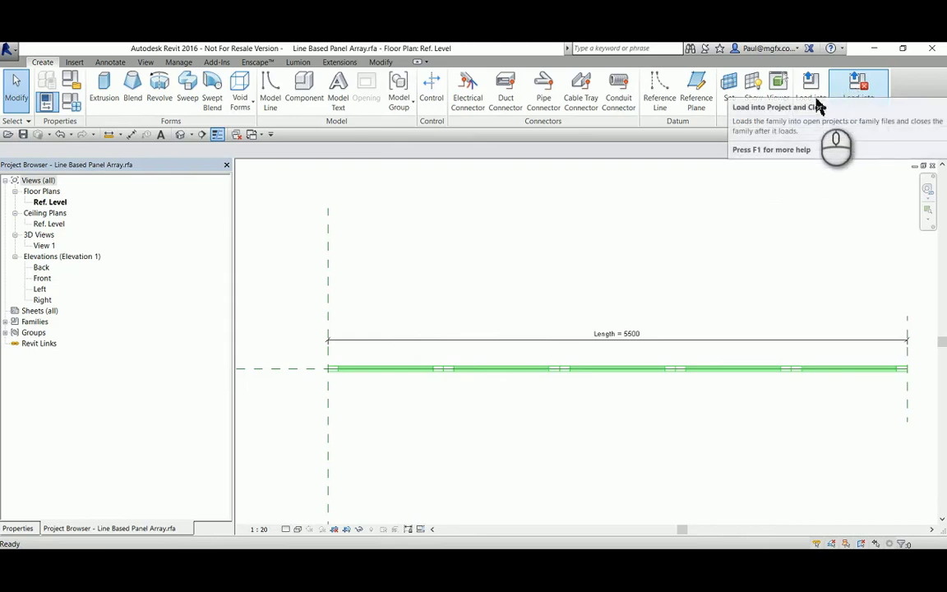
- Load the panel array into Family1 and place it on the Ref. Level work plane
left_click(842, 101)
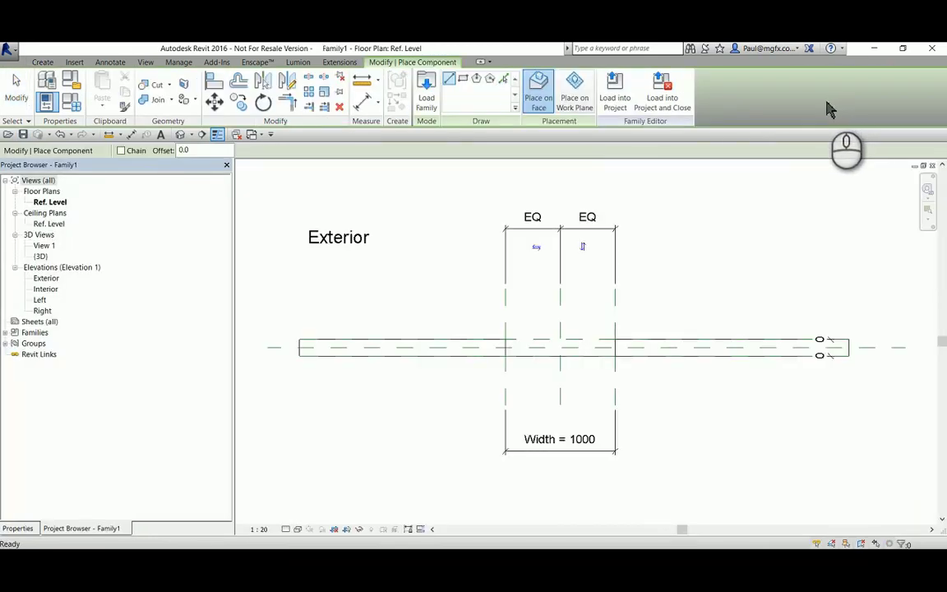
left_click(575, 90)
scroll(493, 322, "down", 3)
scroll(484, 344, "up", 6)
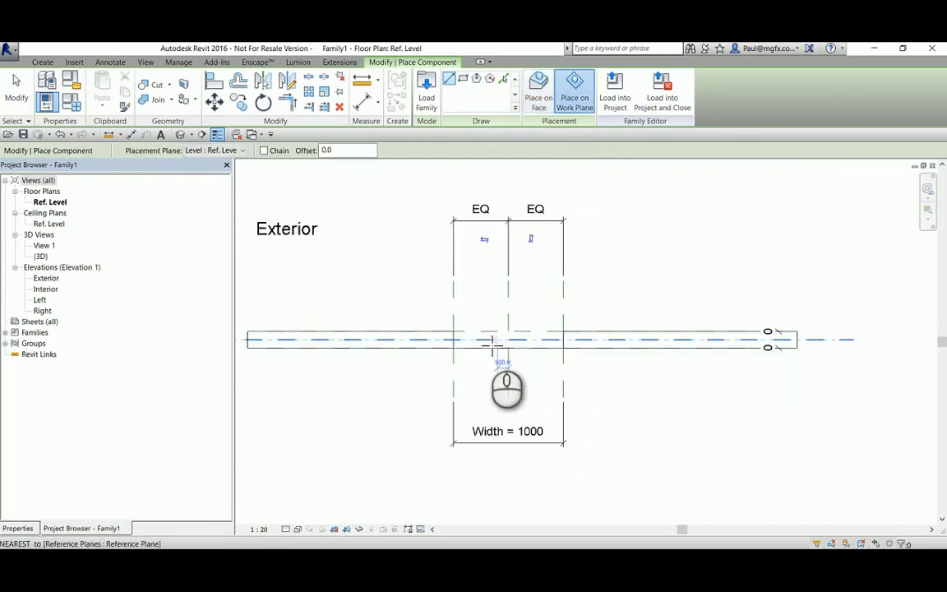
scroll(403, 335, "up", 2)
scroll(395, 328, "down", 6)
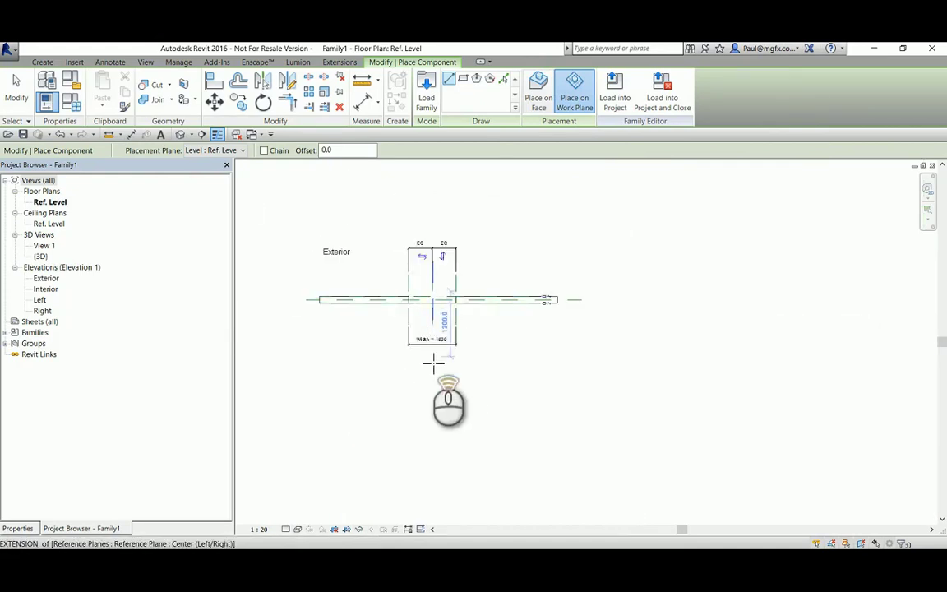
scroll(431, 362, "up", 2)
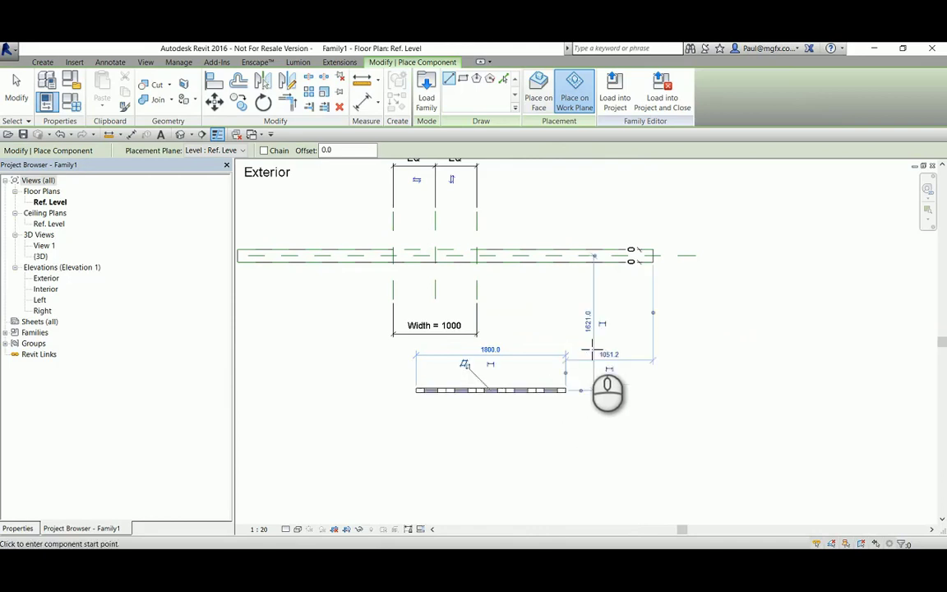
scroll(429, 404, "up", 3)
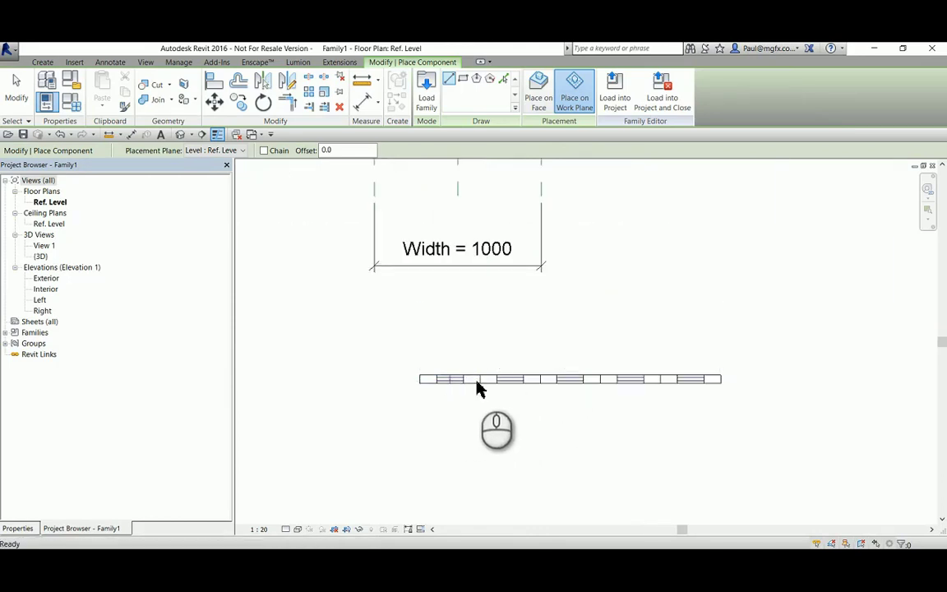
key("Escape")
- Select the placed array and view its properties: length 1800, P_n = 5
left_click(431, 380)
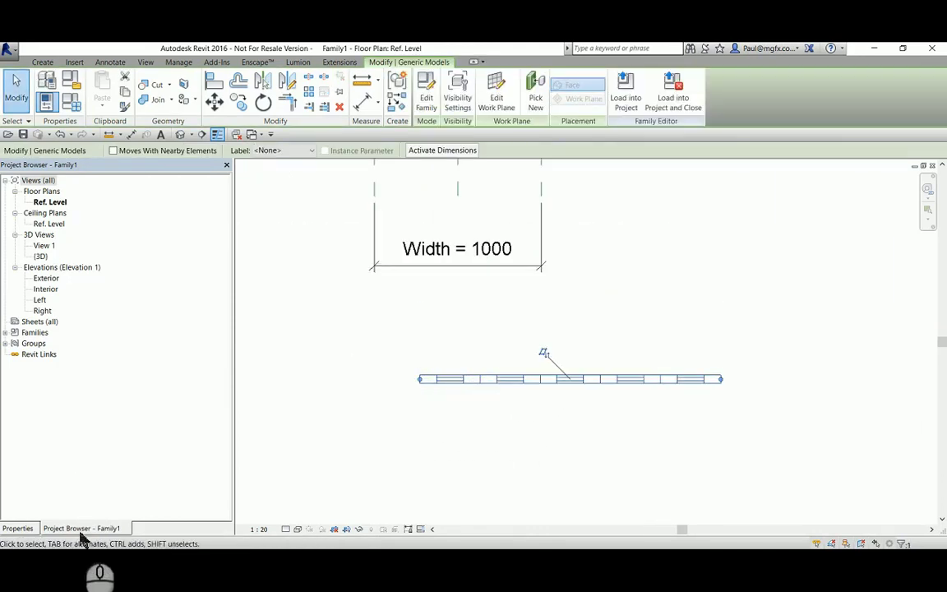
left_click(18, 529)
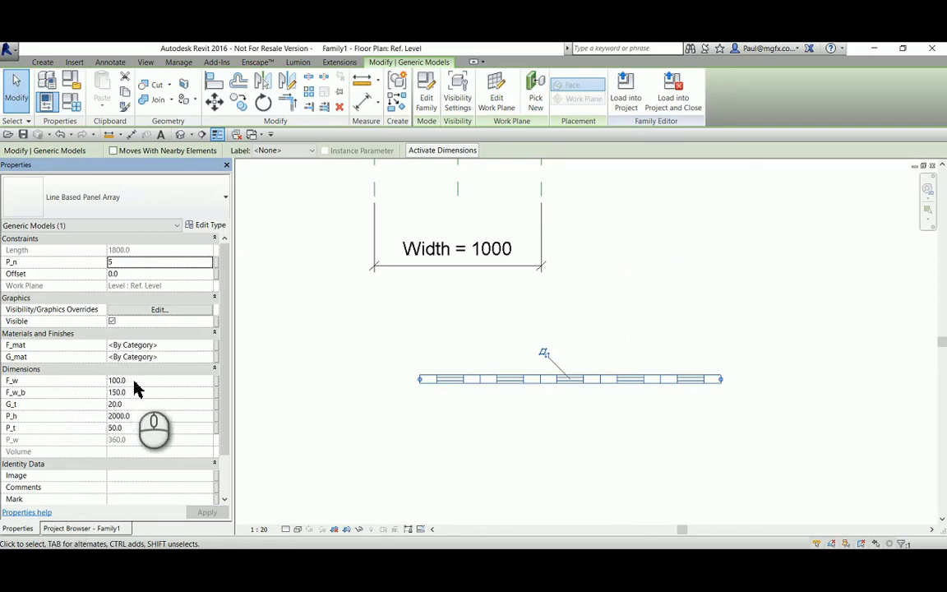
scroll(136, 391, "down", 2)
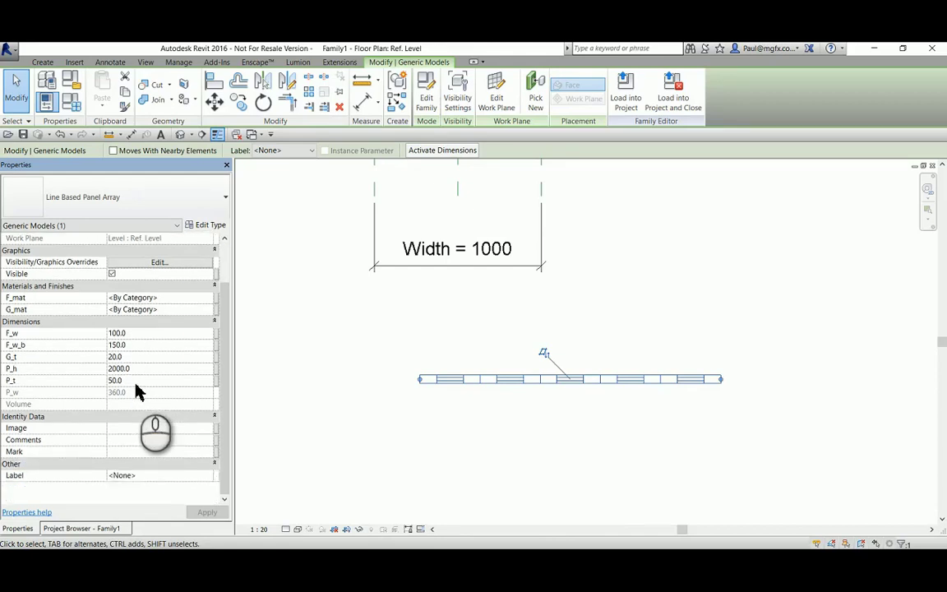
- Bring the door opening into view and check the family's types and parameters
left_click(497, 308)
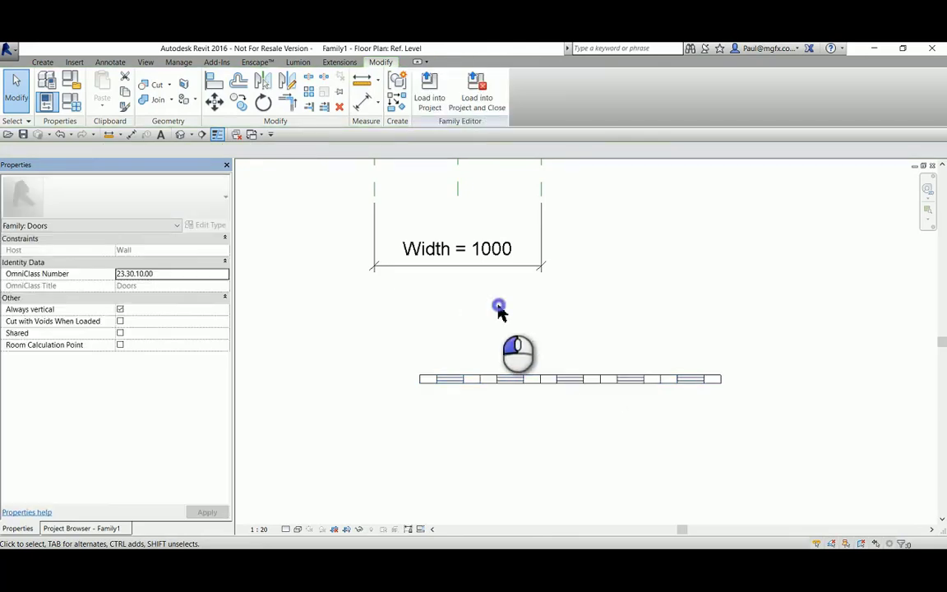
scroll(465, 363, "down", 3)
middle_click_drag(482, 376, 474, 434)
scroll(440, 301, "up", 2)
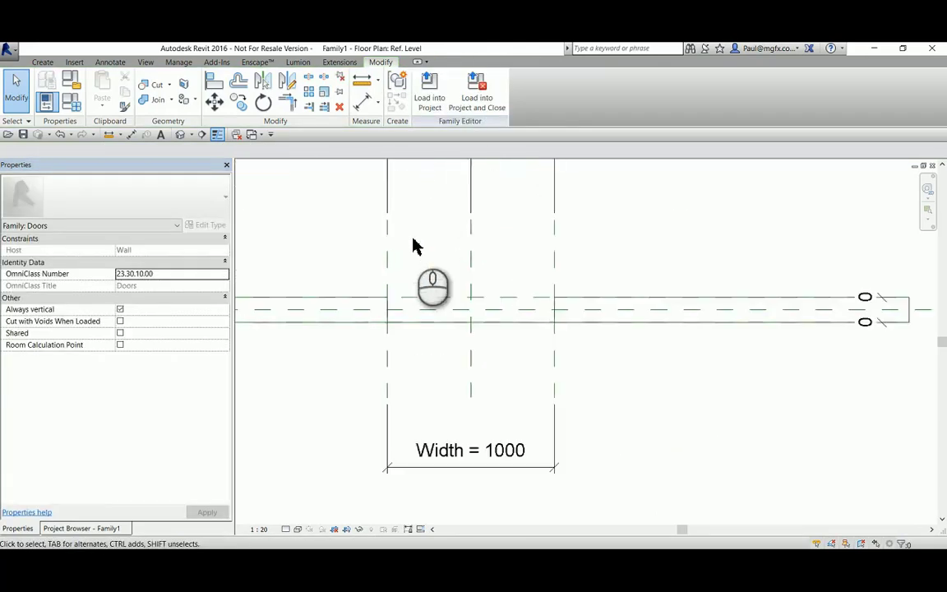
scroll(382, 275, "down", 2)
scroll(454, 302, "up", 2)
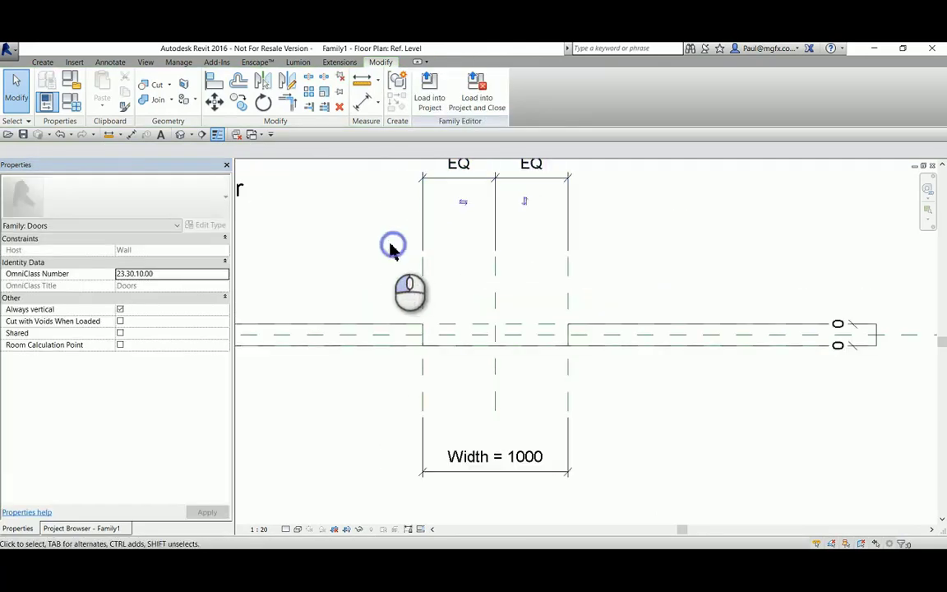
left_click(71, 101)
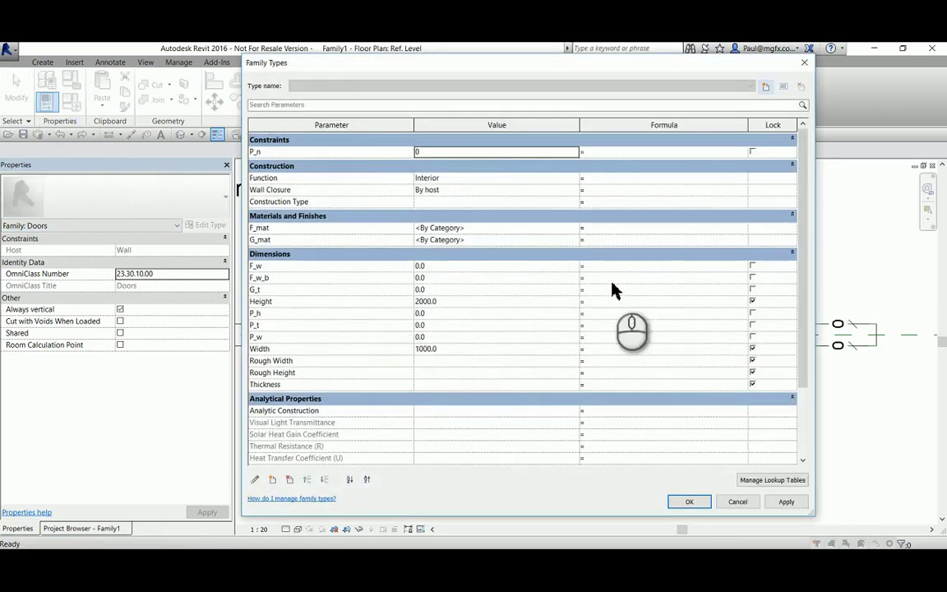
key("Escape")
- Open the Interior elevation and move the panel array to the right of the door opening
left_click(51, 529)
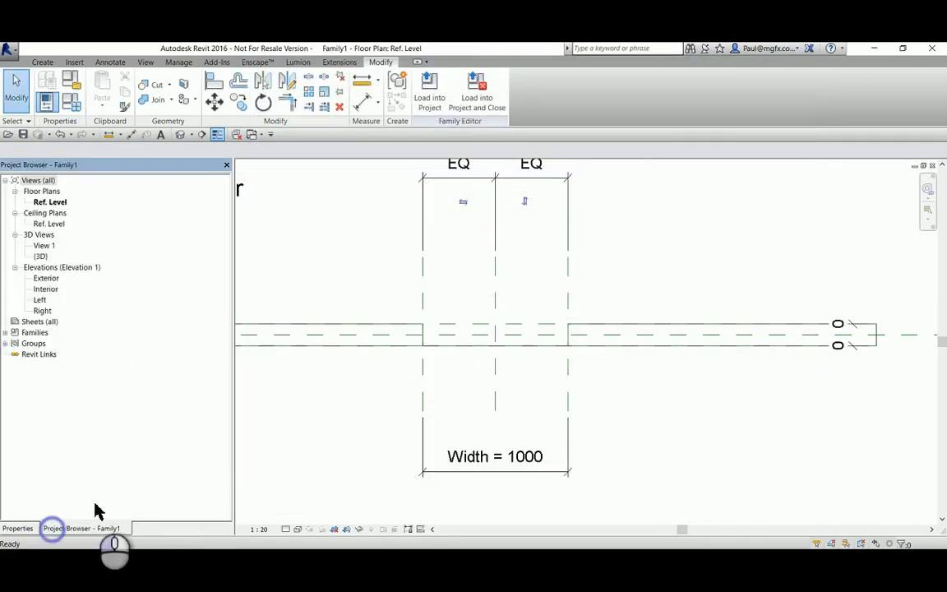
double_click(46, 289)
scroll(394, 280, "down", 4)
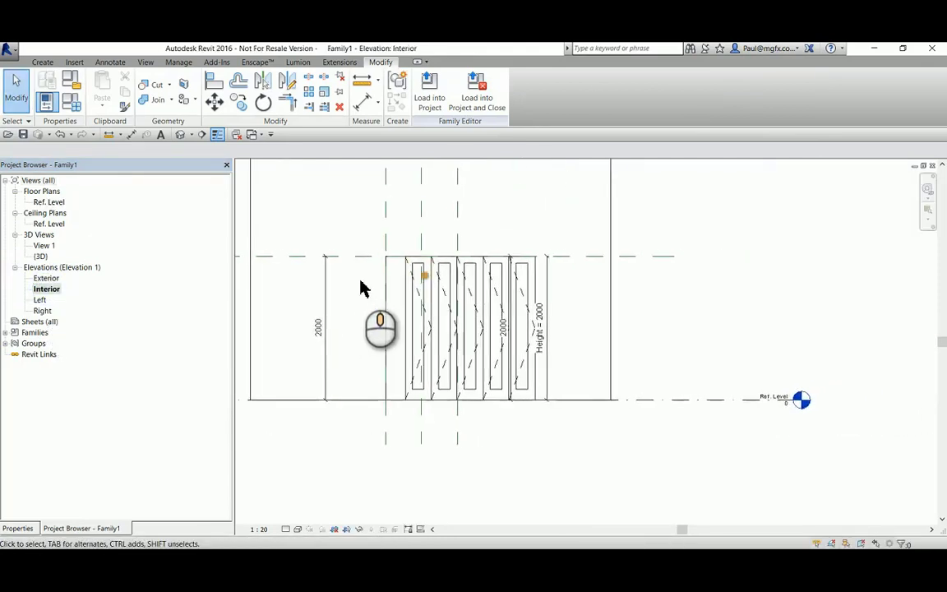
scroll(390, 286, "down", 2)
scroll(414, 289, "up", 2)
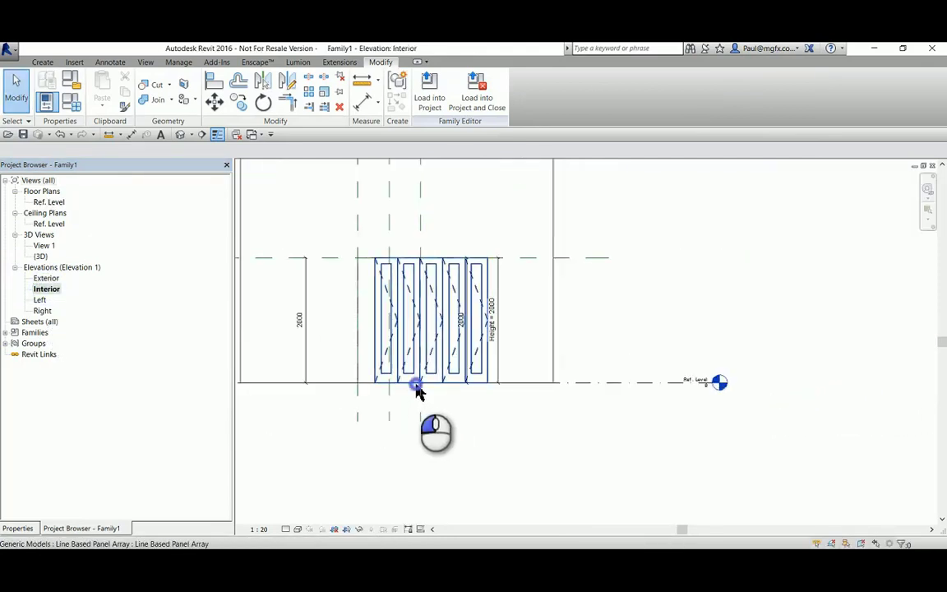
left_click_drag(438, 393, 662, 407)
left_click(482, 414)
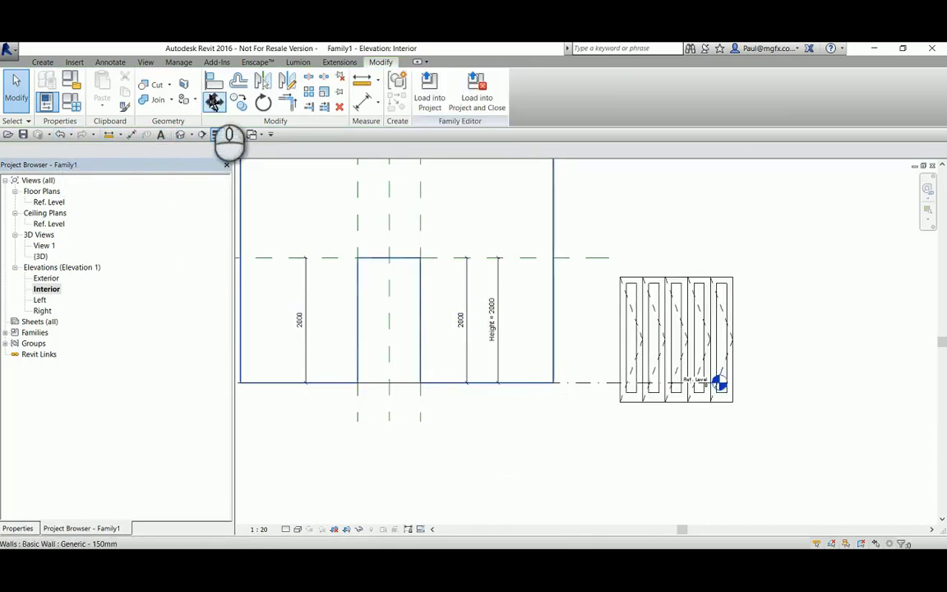
- Align the panel array's bottom edge to Ref. Level
left_click(214, 82)
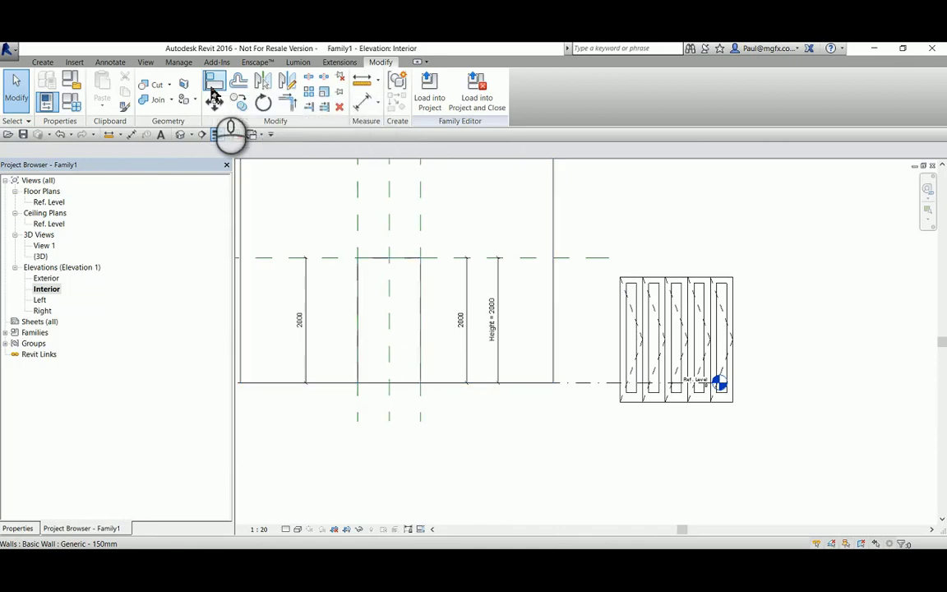
left_click(588, 381)
left_click(666, 401)
scroll(582, 429, "down", 2)
scroll(470, 372, "up", 3)
key("Escape")
key("Escape")
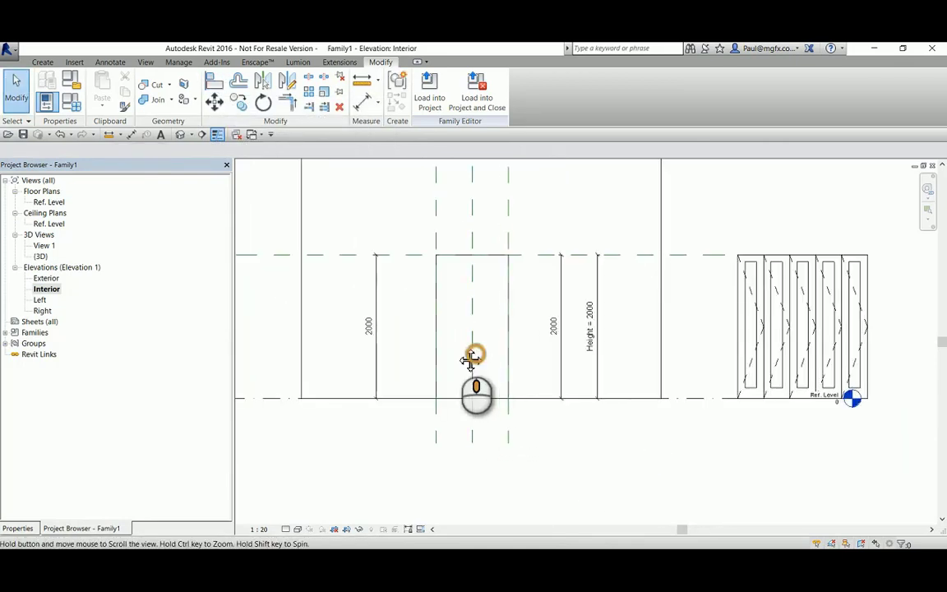
middle_click_drag(503, 380, 430, 364)
scroll(431, 364, "up", 2)
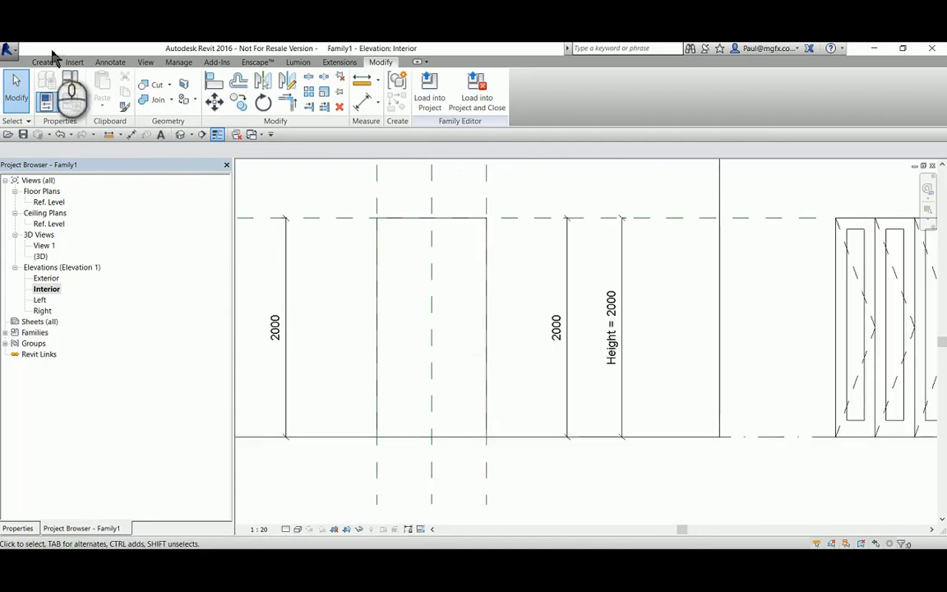
- Start a Reference Plane using Pick Lines with an offset of 75
left_click(46, 64)
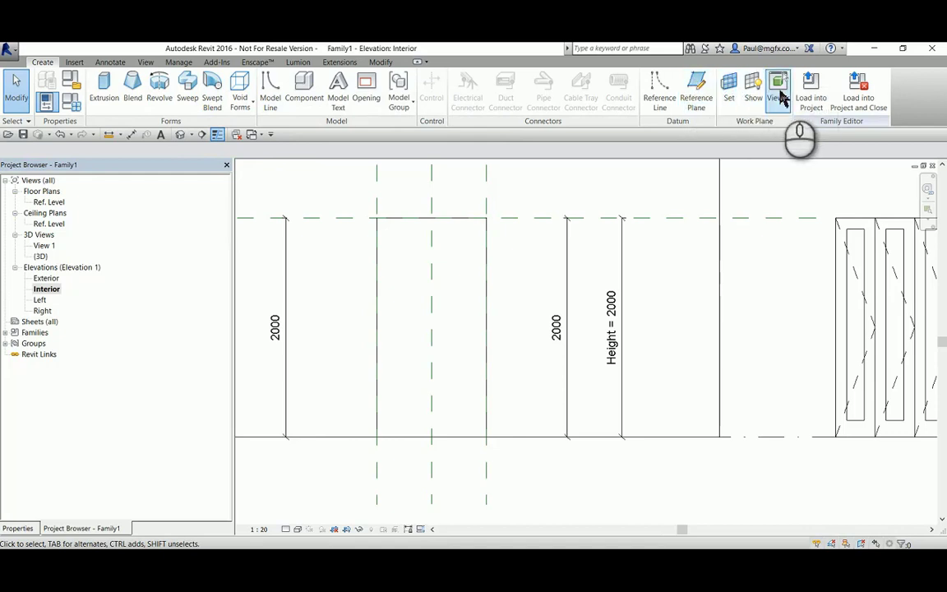
left_click(696, 90)
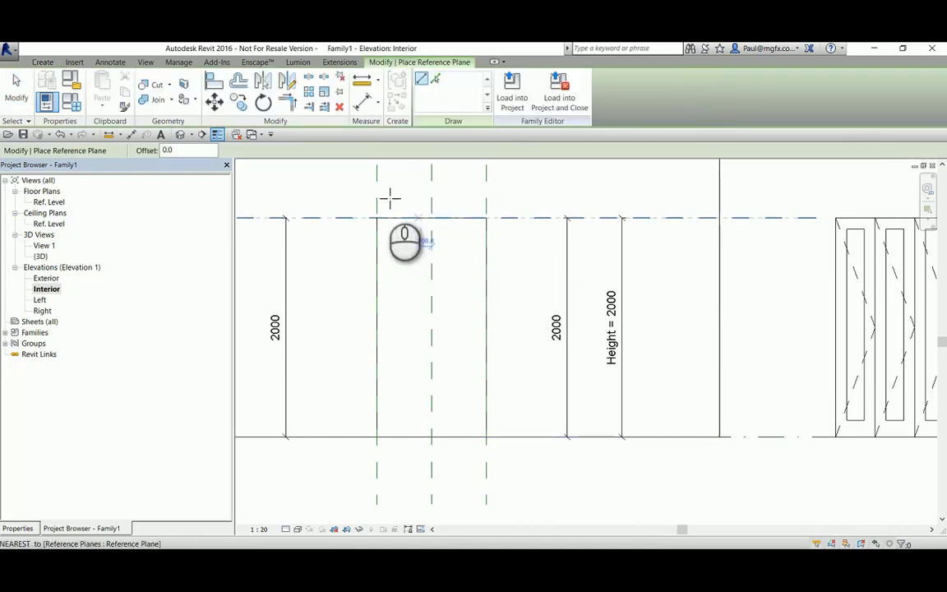
left_click(436, 79)
double_click(168, 150)
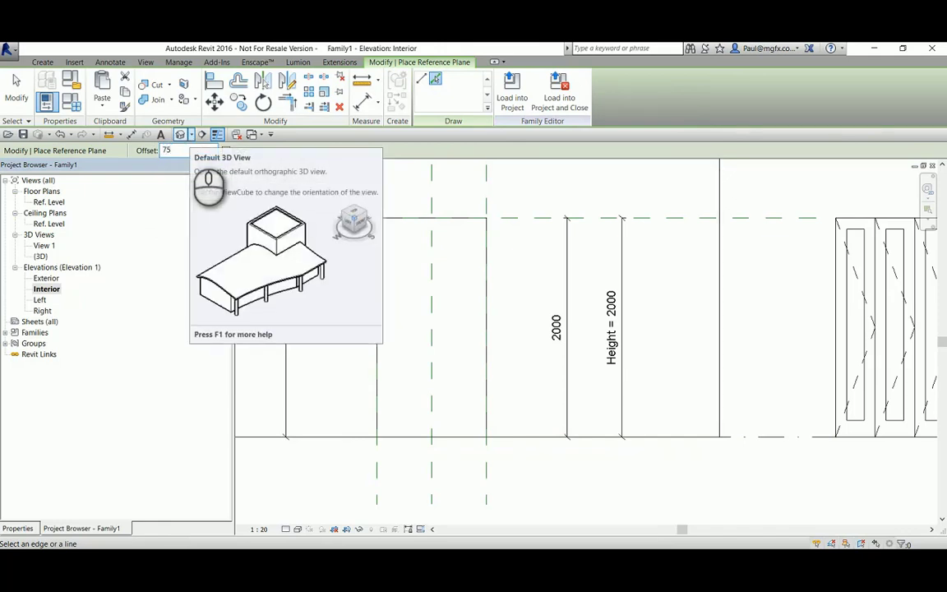
type("75")
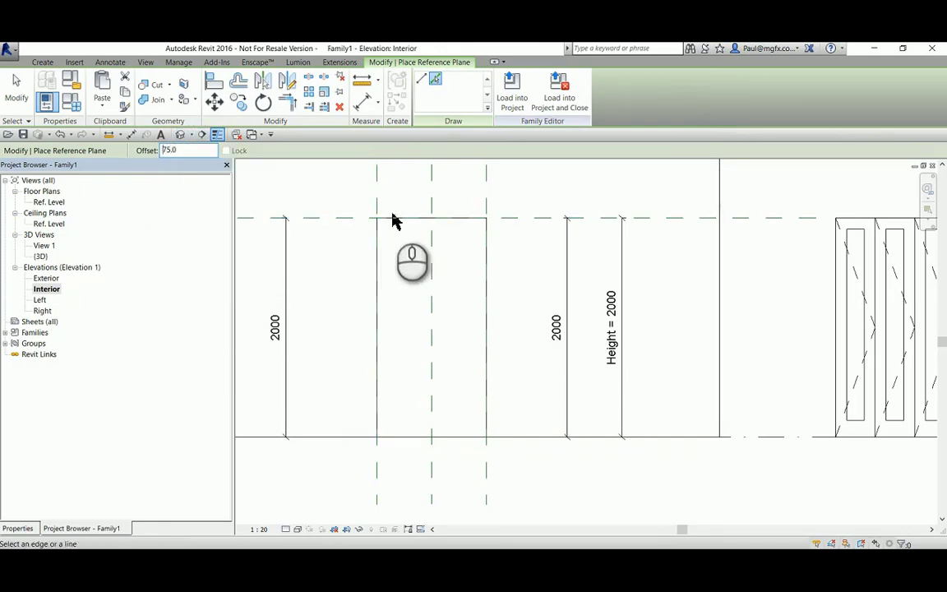
- Add reference planes 75 inside the opening's left side, right side and top edge
left_click(377, 200)
left_click(482, 199)
left_click(512, 227)
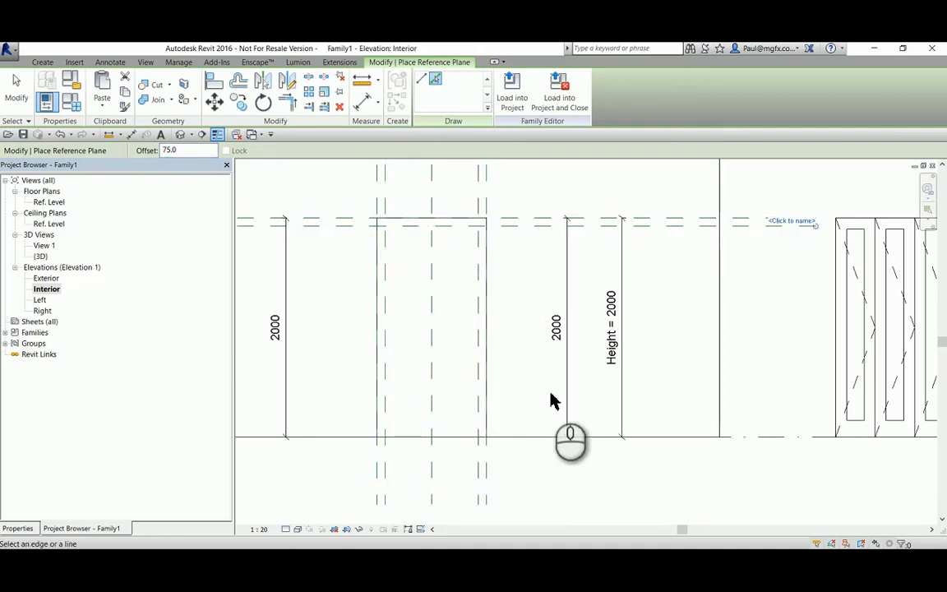
scroll(477, 378, "down", 2)
scroll(444, 337, "up", 2)
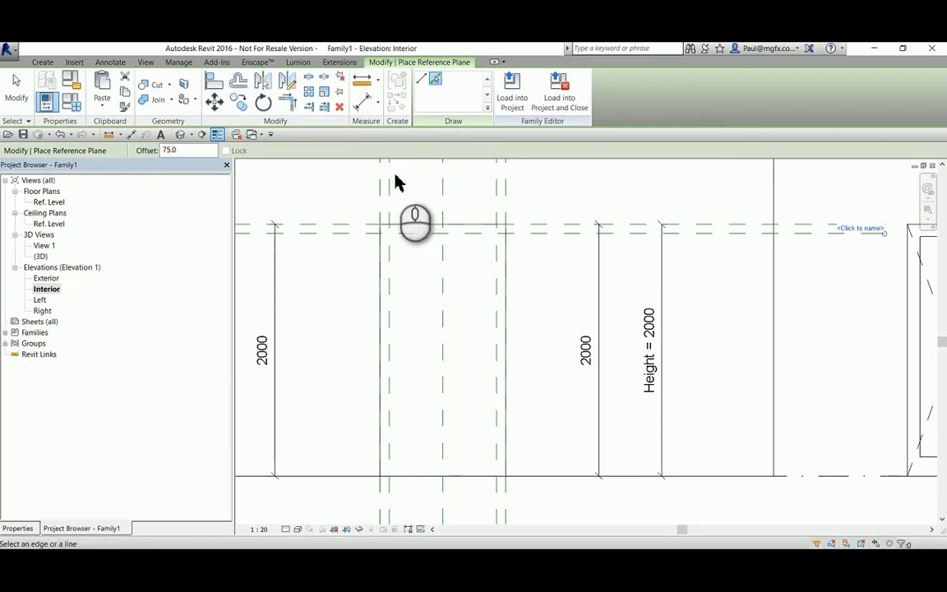
key("Escape")
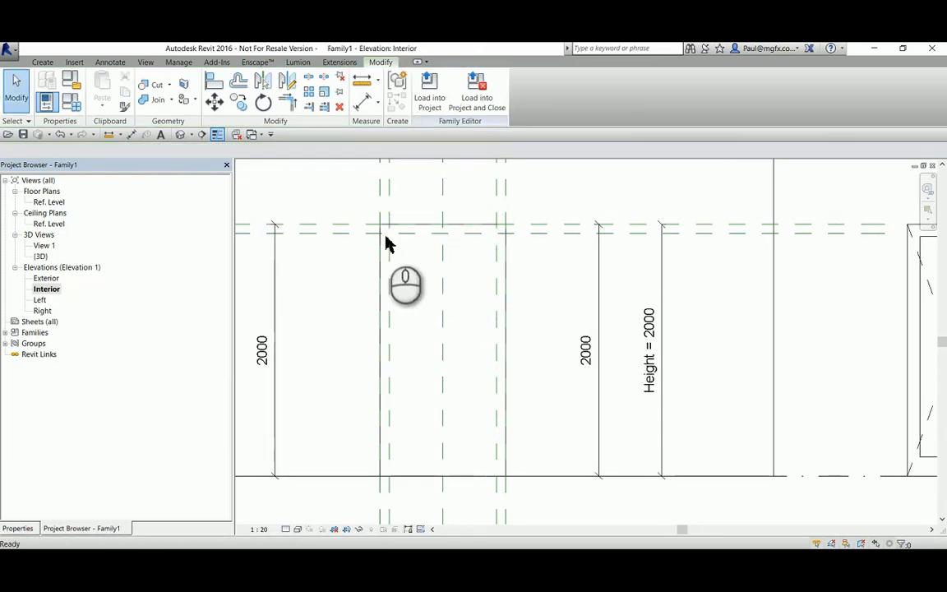
scroll(383, 279, "down", 2)
scroll(337, 212, "up", 2)
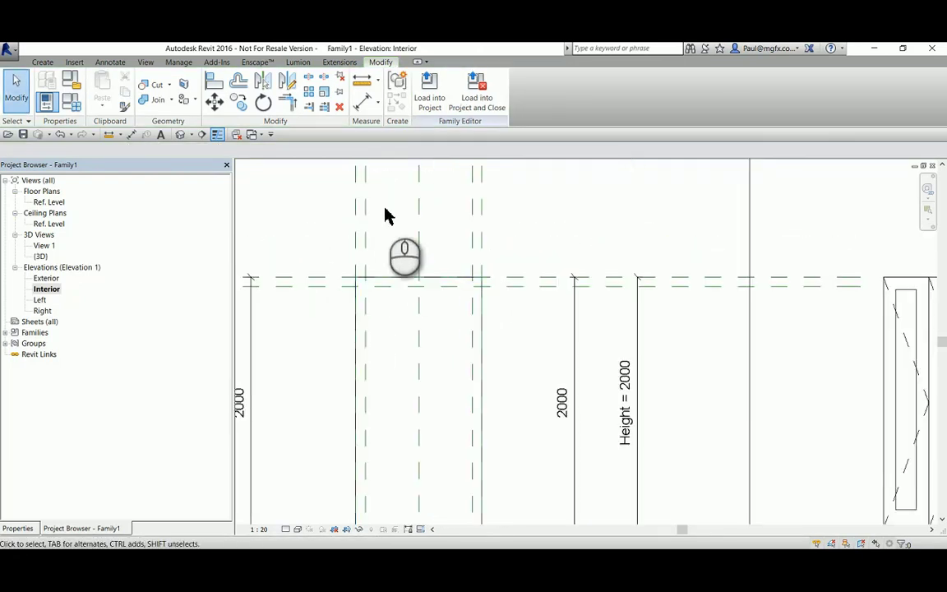
scroll(420, 238, "up", 2)
- Dimension the 75 gaps between the reference planes at the left and right jambs
left_click(362, 101)
left_click(346, 277)
left_click(356, 265)
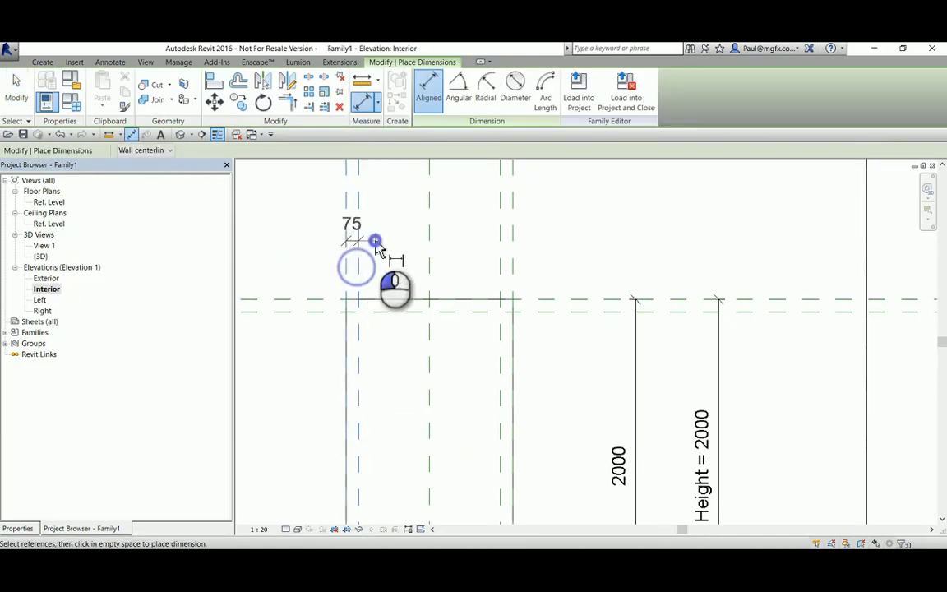
left_click(500, 275)
left_click(513, 271)
left_click(513, 264)
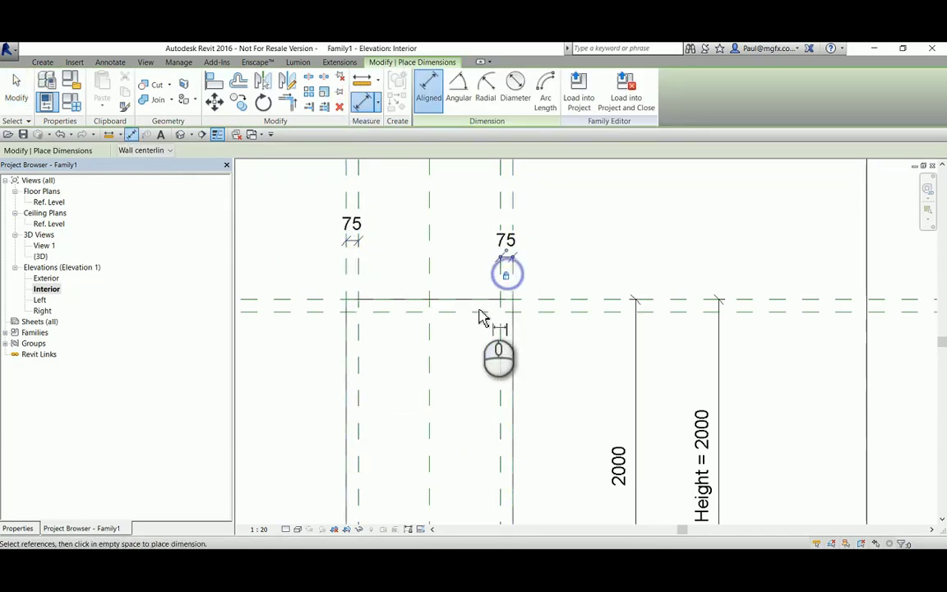
- Add the vertical 75 dimension between the two top horizontal reference planes
left_click(391, 299)
left_click(395, 312)
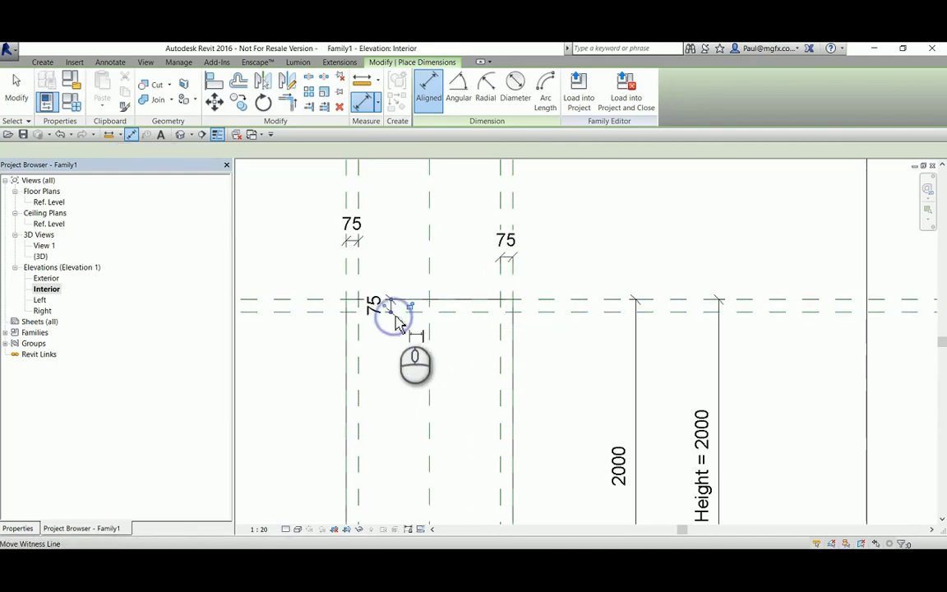
left_click(409, 308)
scroll(398, 329, "down", 3)
scroll(337, 288, "up", 1)
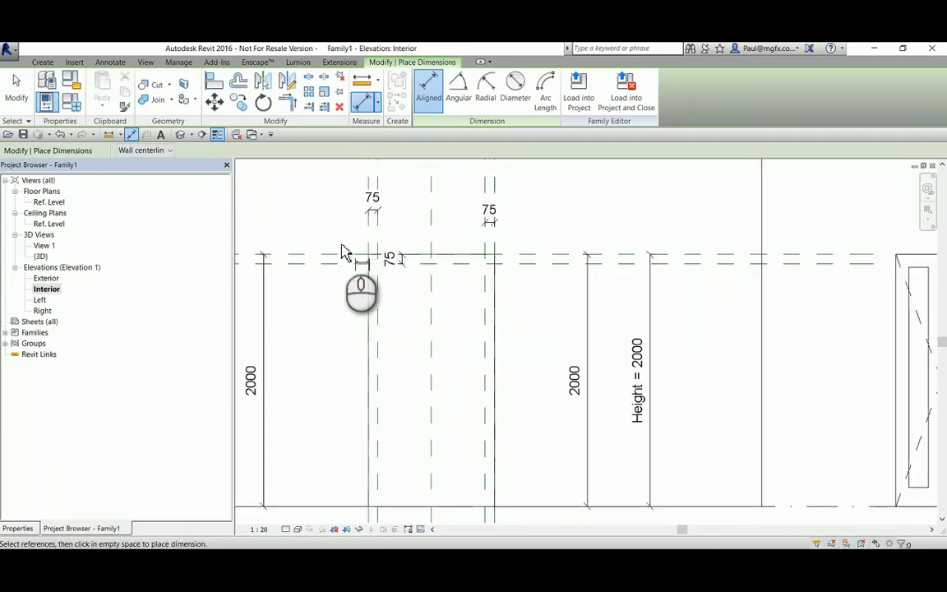
key("Escape")
key("Escape")
scroll(317, 268, "down", 2)
scroll(288, 249, "up", 1)
scroll(288, 280, "up", 2)
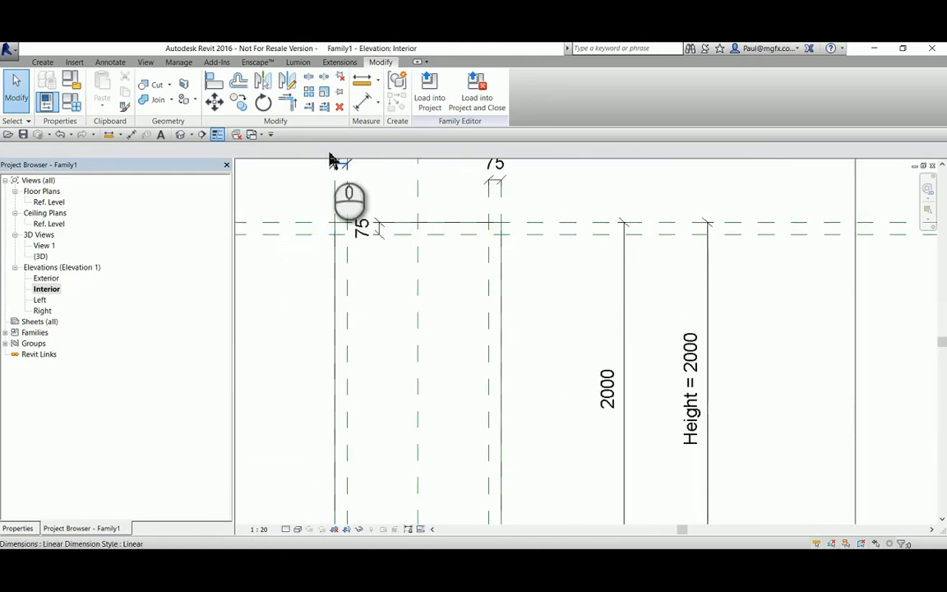
scroll(311, 298, "down", 1)
scroll(311, 297, "up", 1)
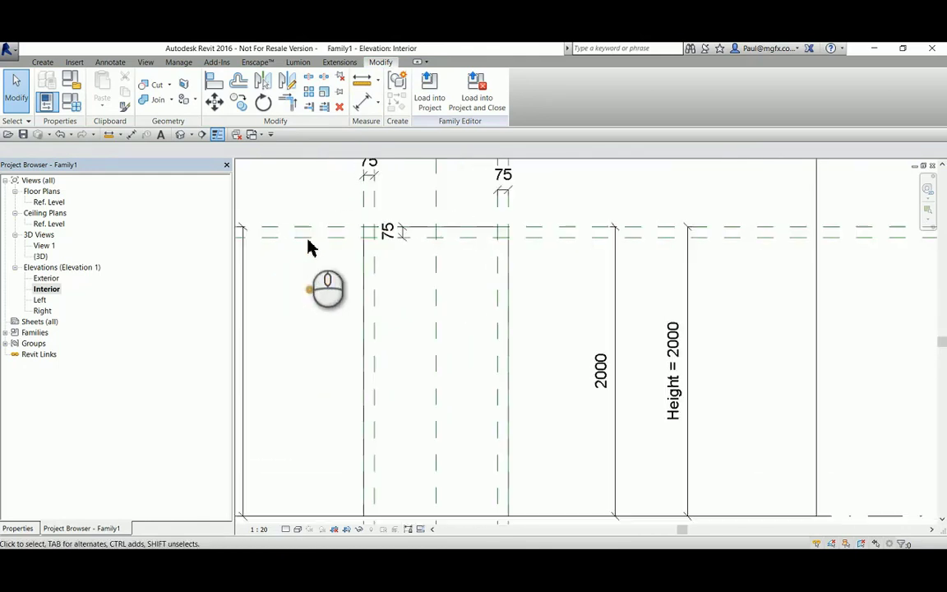
- In the Ref. Level plan, name the front-to-back centre reference plane 'center'
double_click(49, 202)
scroll(353, 325, "up", 3)
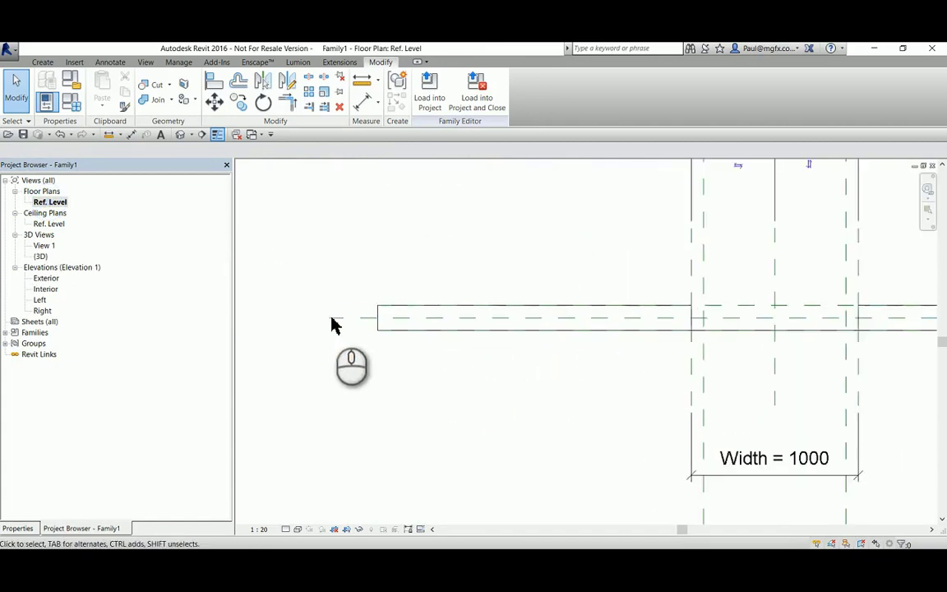
left_click(341, 322)
scroll(344, 317, "up", 2)
left_click(339, 318)
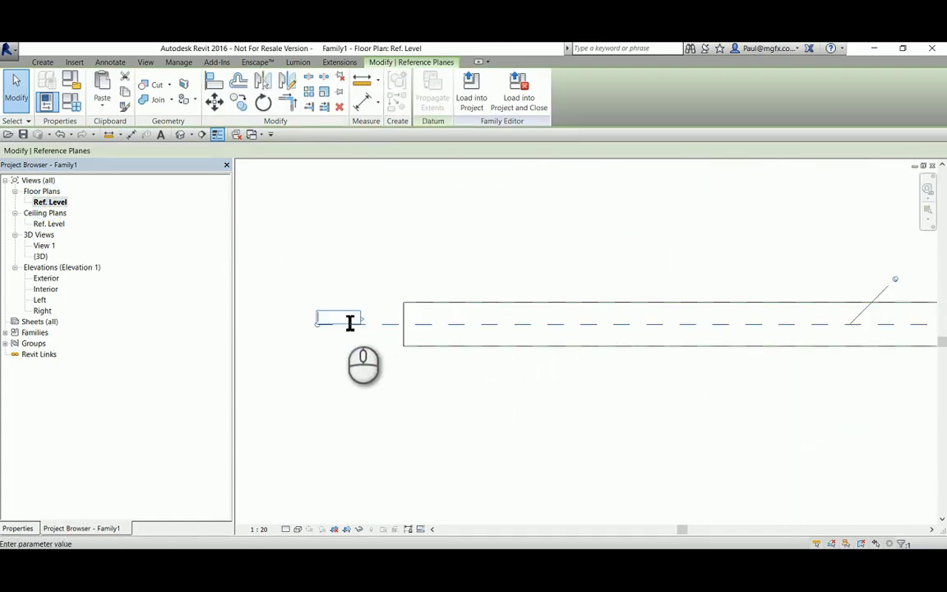
type("center")
key("Return")
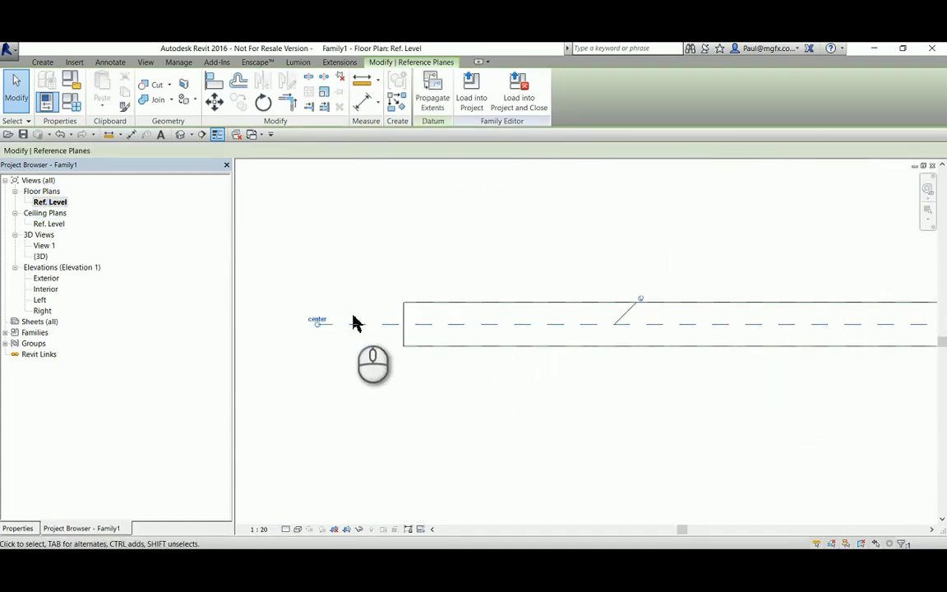
- Rename the centre reference plane to 'Center back / Front' and return to the Interior elevation
left_click(318, 323)
left_click(328, 320)
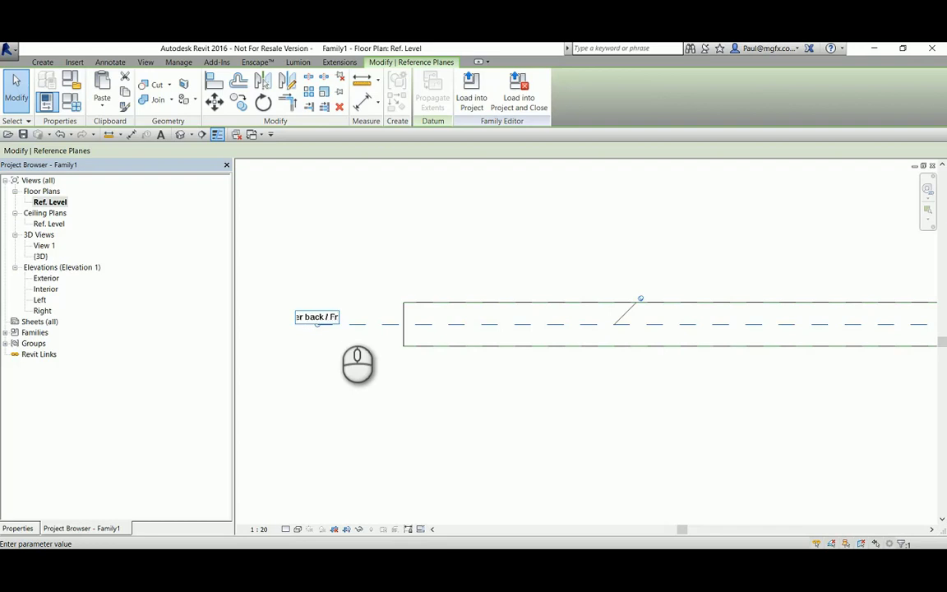
left_click(657, 371)
scroll(575, 399, "down", 2)
key("Escape")
scroll(511, 366, "down", 2)
scroll(493, 329, "up", 1)
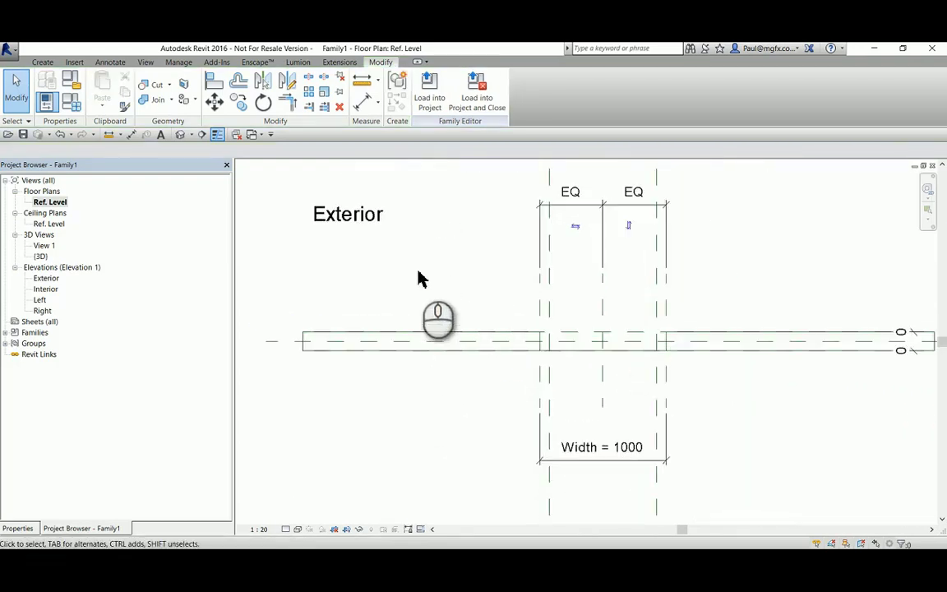
double_click(47, 291)
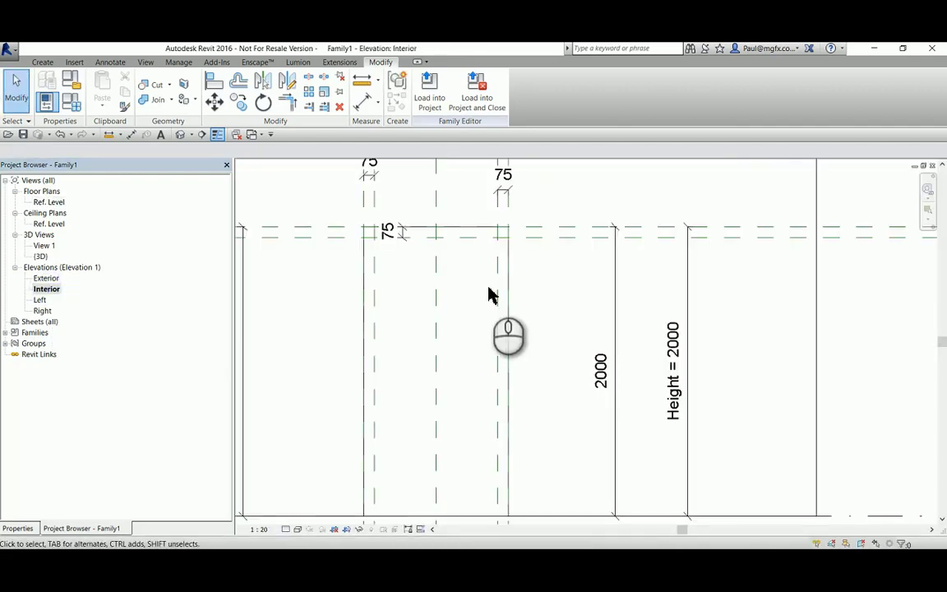
- Set the work plane to Reference Plane : Center back / Front
left_click(41, 63)
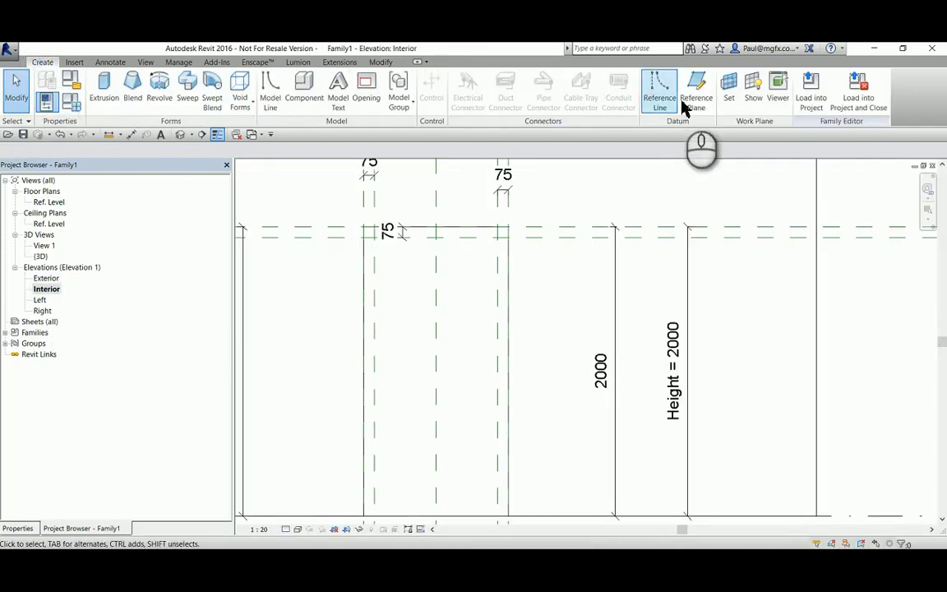
left_click(728, 92)
left_click(482, 300)
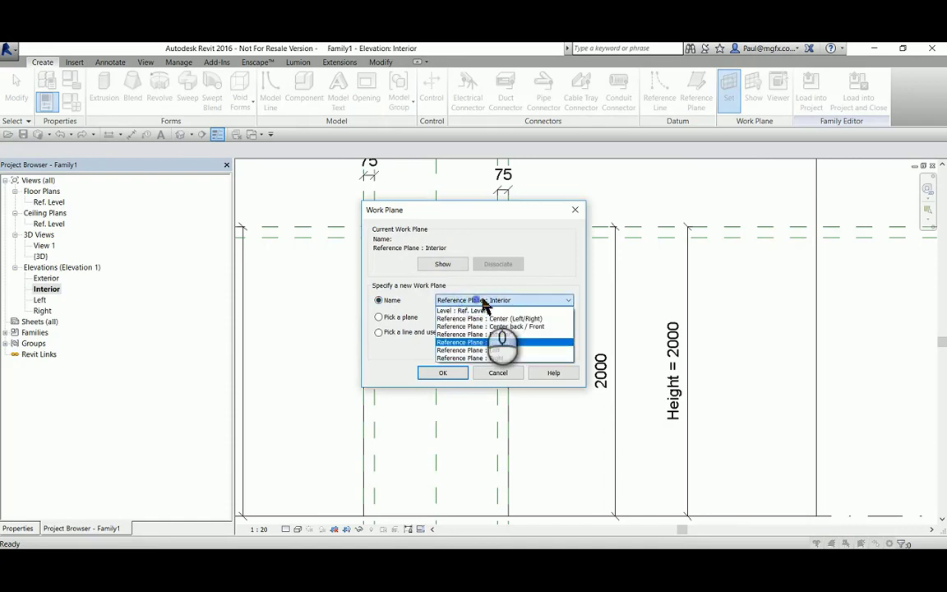
left_click(526, 326)
left_click(448, 374)
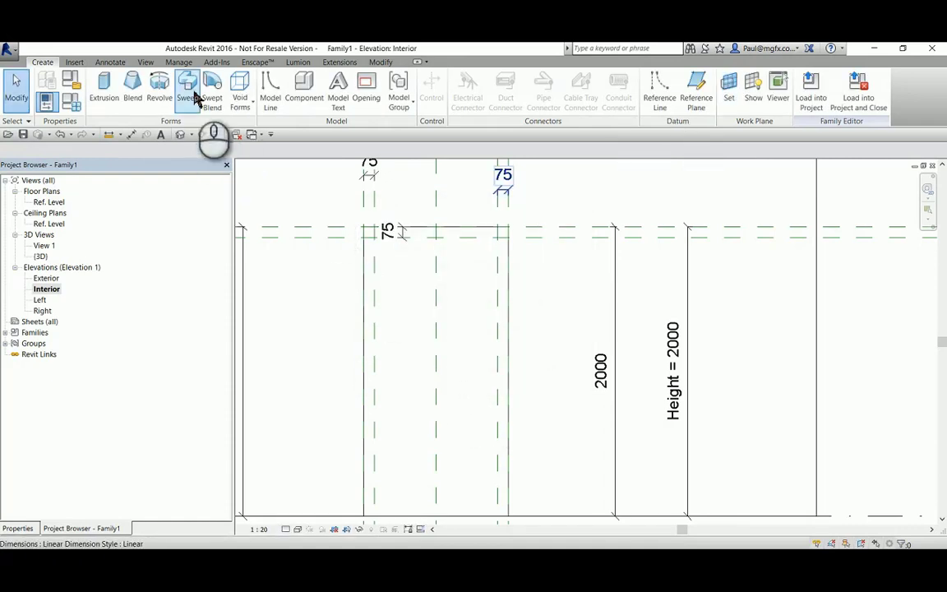
- Start an extrusion and pick the frame's outer and inner reference planes as sketch lines
left_click(105, 89)
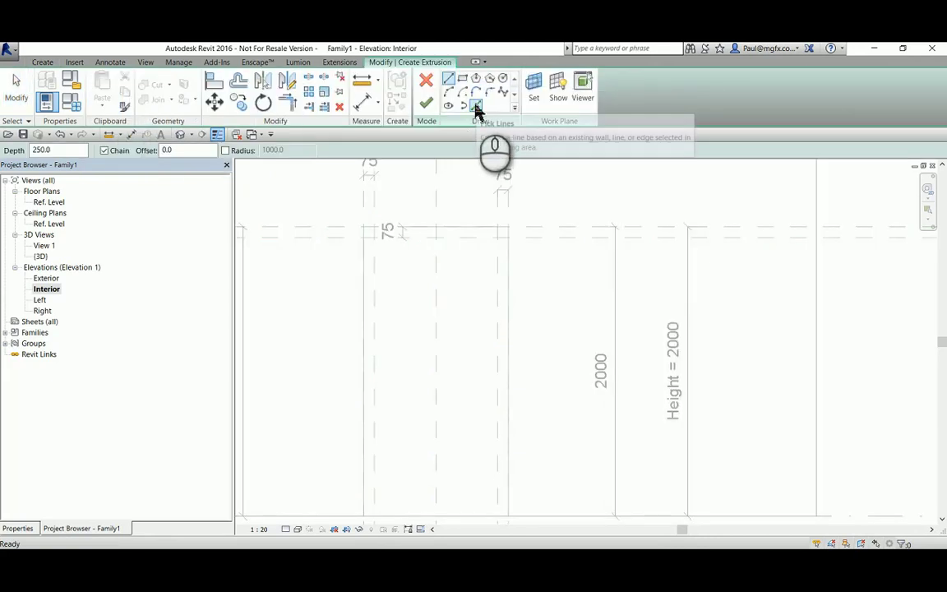
left_click(476, 107)
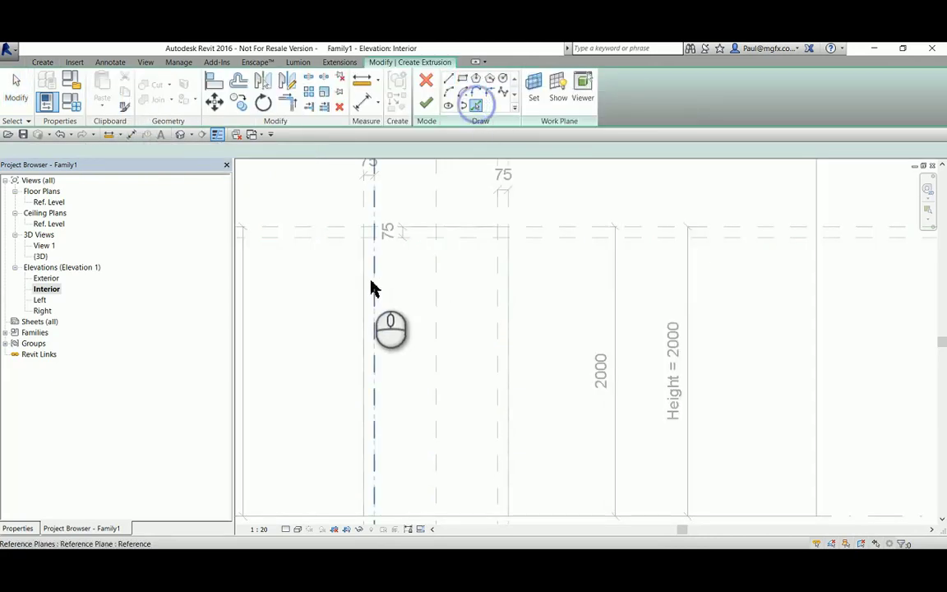
left_click(364, 205)
left_click(331, 228)
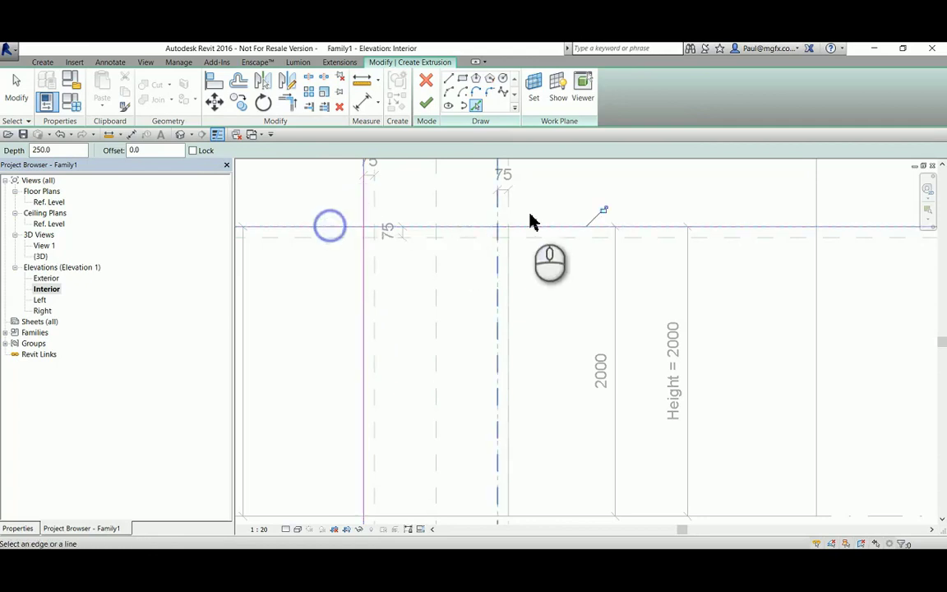
left_click(507, 205)
scroll(496, 211, "down", 1)
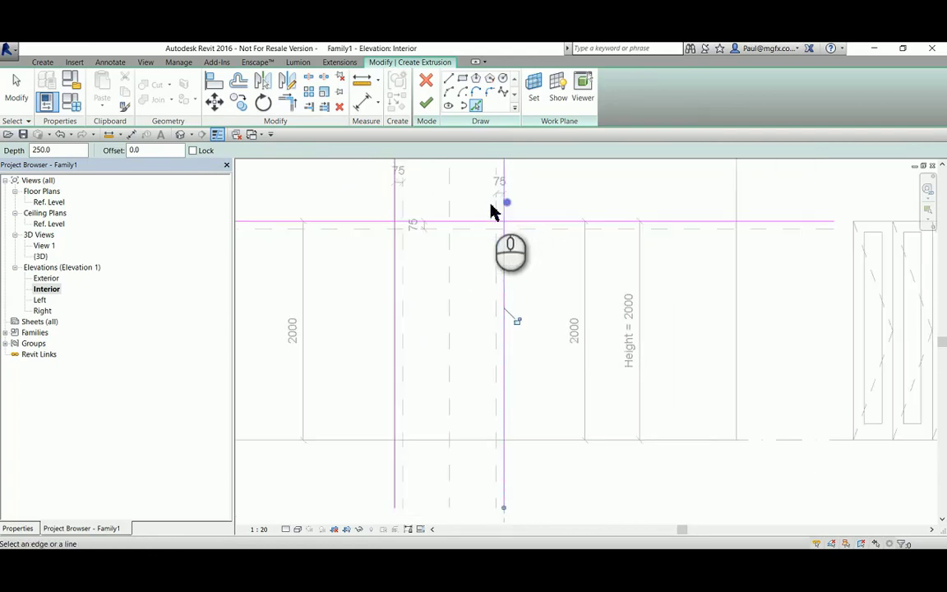
scroll(534, 448, "up", 1)
scroll(595, 436, "down", 1)
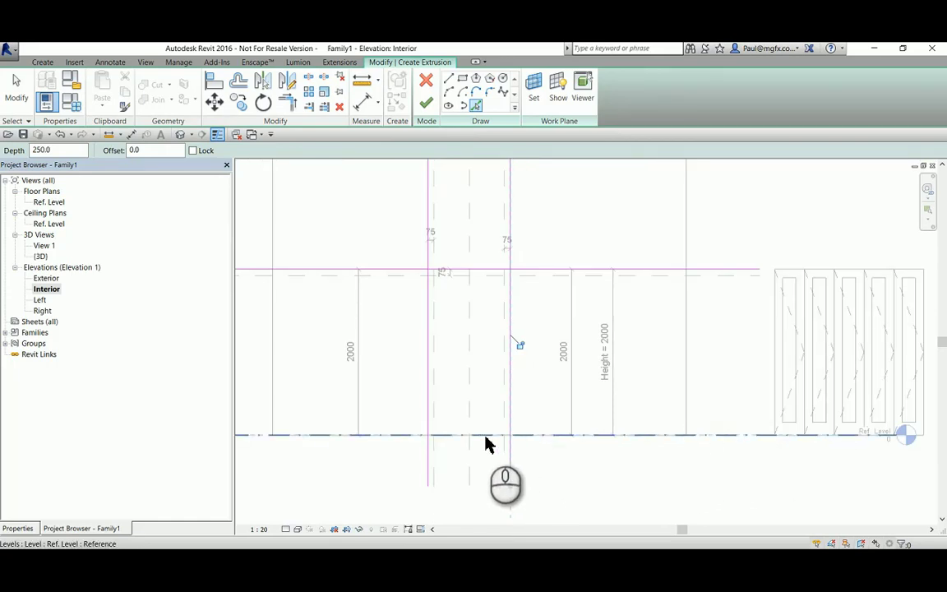
scroll(456, 415, "up", 1)
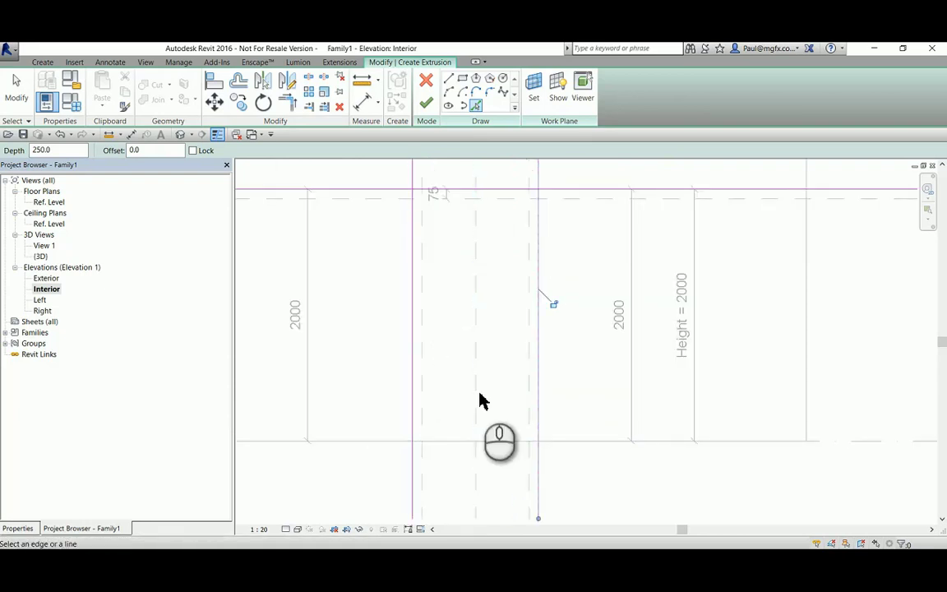
left_click(449, 440)
left_click(422, 359)
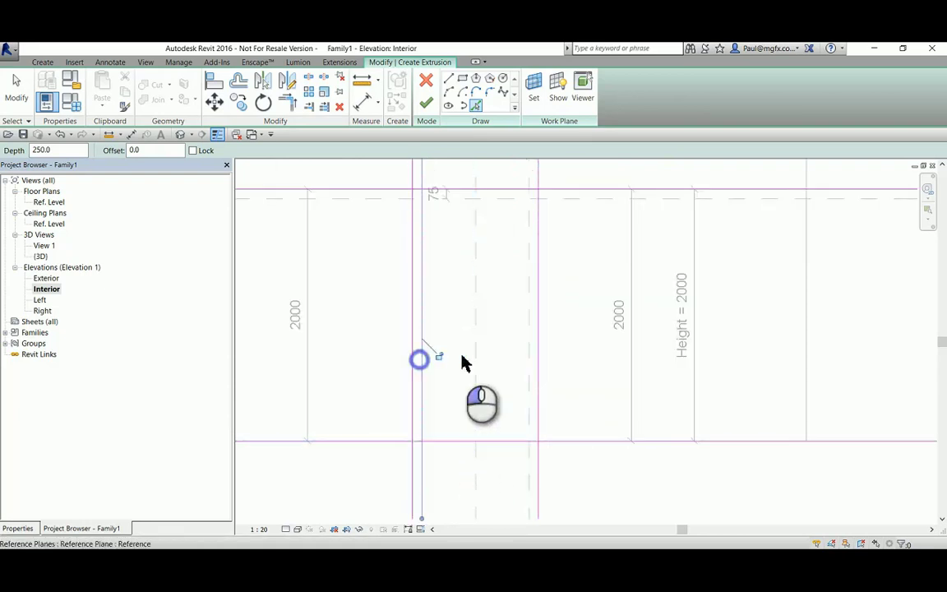
left_click(526, 349)
left_click(499, 197)
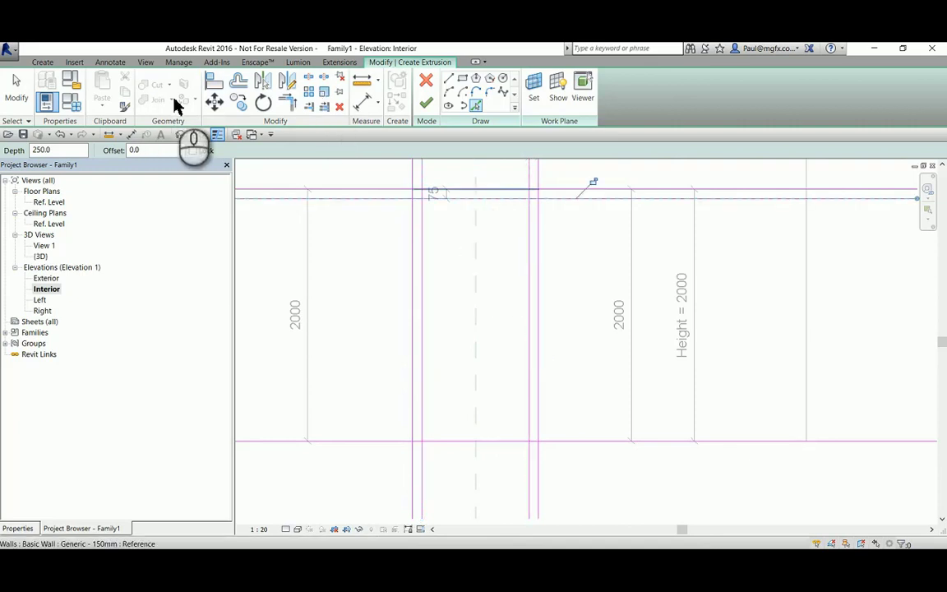
- Trim the sketch's top-left, bottom-left and top corners so the lines meet cleanly
left_click(287, 101)
left_click(413, 189)
left_click(412, 204)
left_click(413, 418)
left_click(446, 440)
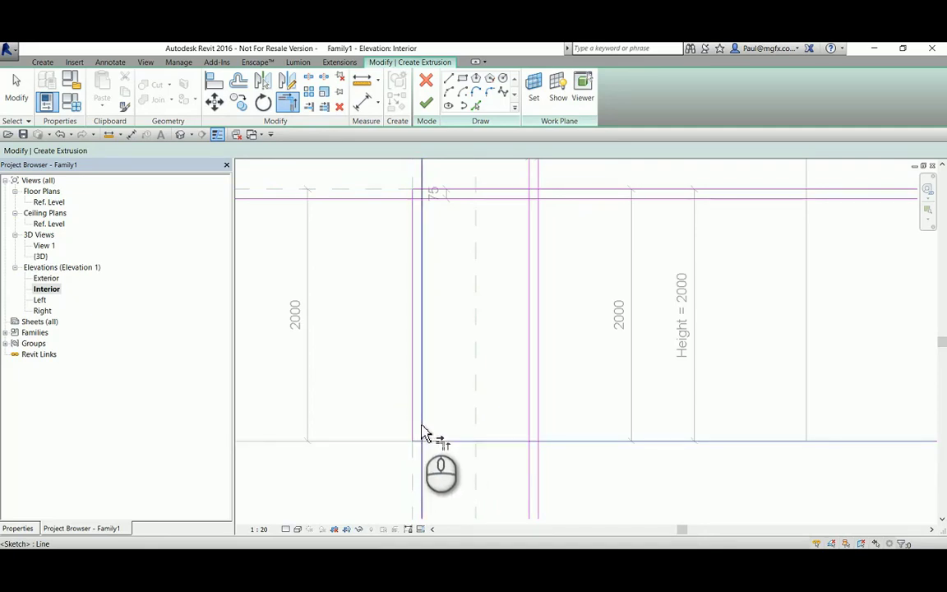
left_click(421, 433)
left_click(431, 197)
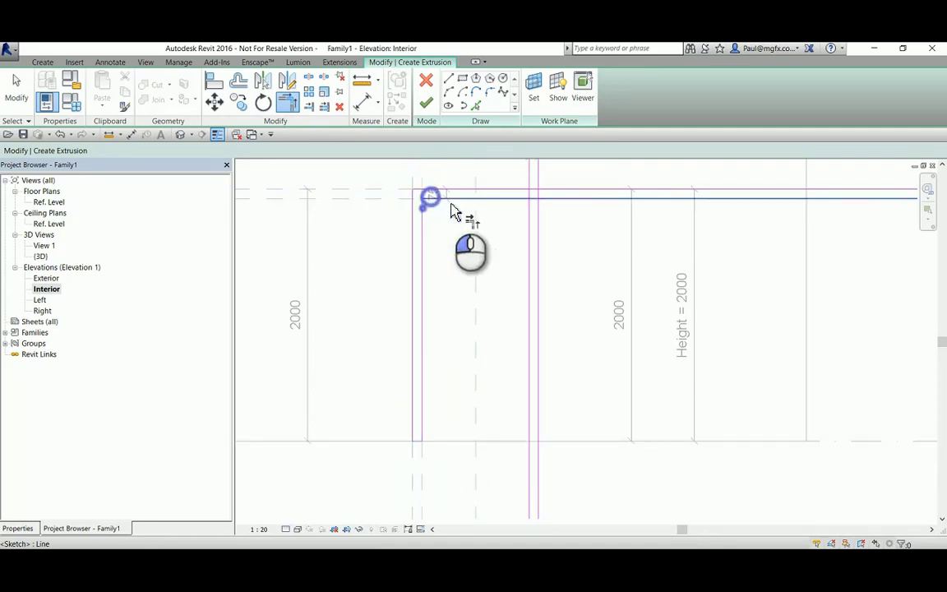
left_click(526, 214)
left_click(540, 423)
- Clean up the remaining right-side corners with a sketch line and Trim/Extend to Corner
scroll(553, 461, "up", 3)
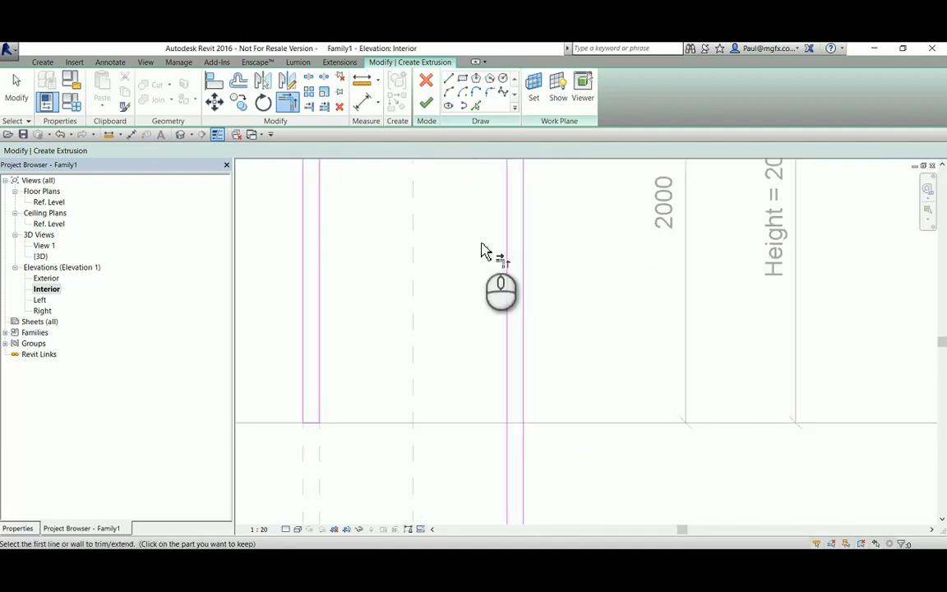
left_click(450, 79)
left_click(526, 423)
left_click(291, 102)
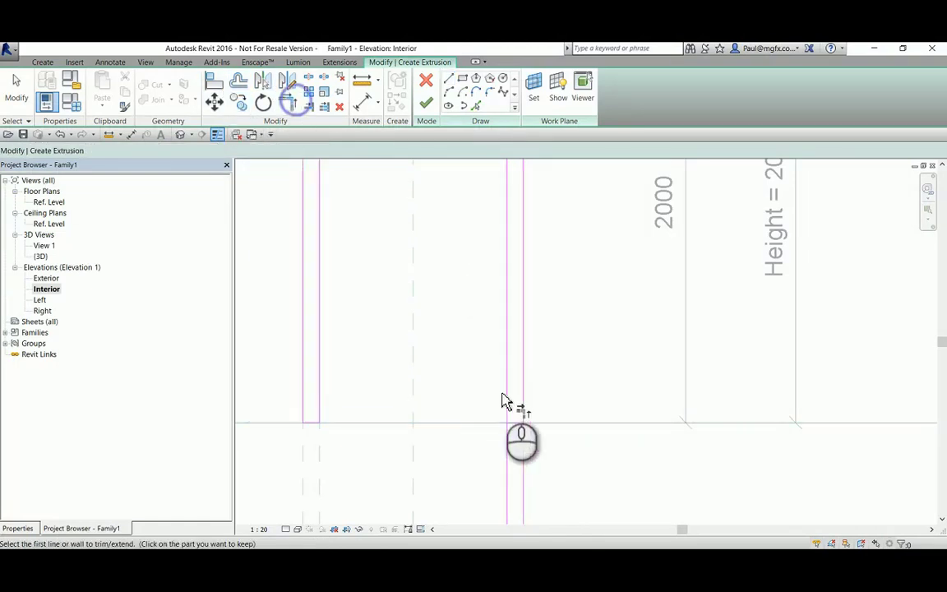
left_click(511, 420)
scroll(534, 403, "down", 3)
left_click(522, 290)
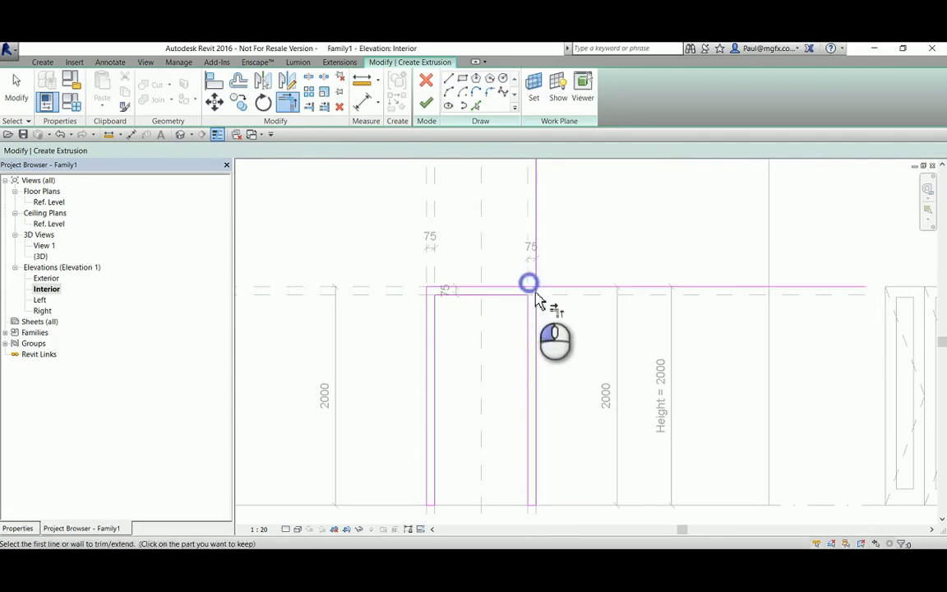
left_click(530, 292)
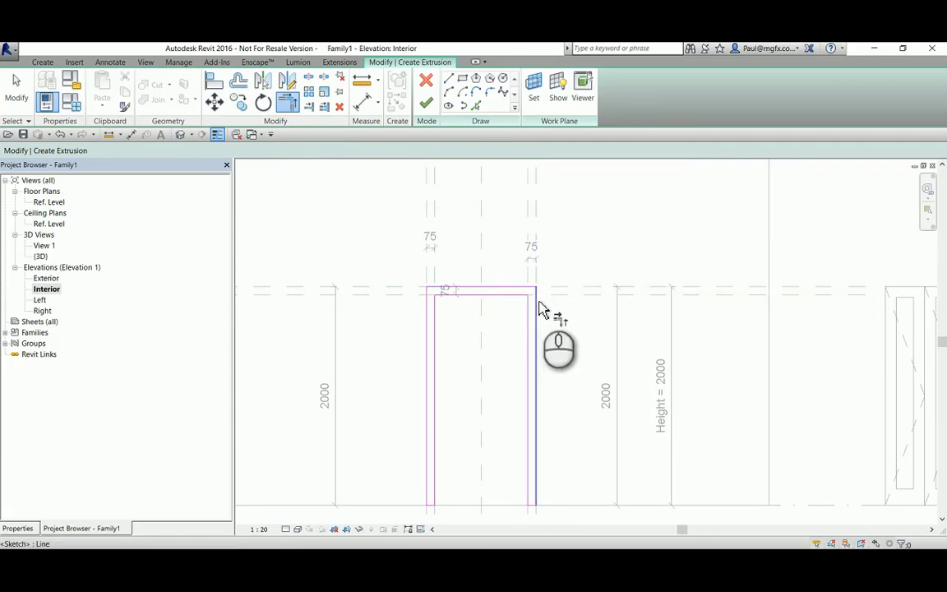
- Check the extrusion's Extrusion End in Properties, leaving it at 250.0
left_click(18, 529)
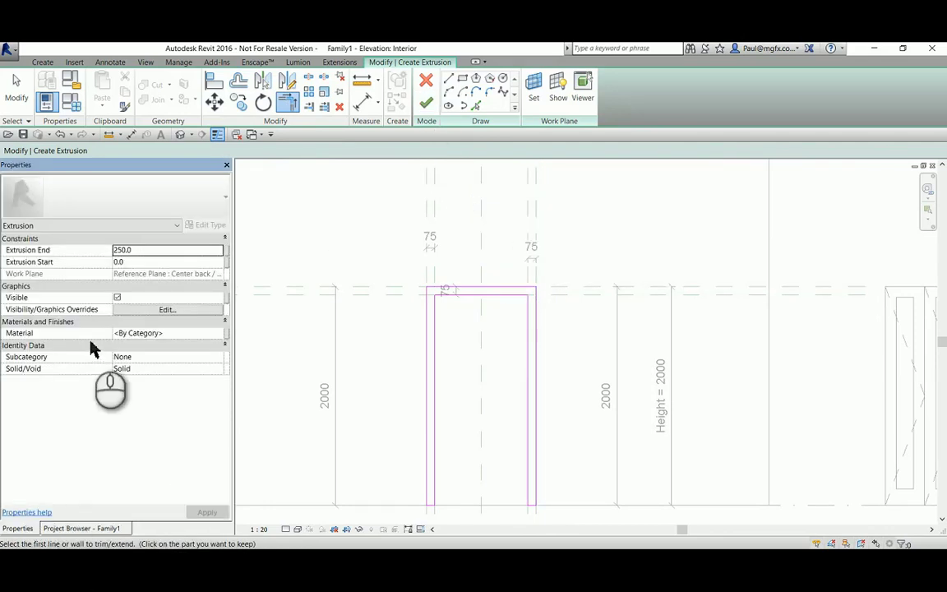
left_click(146, 250)
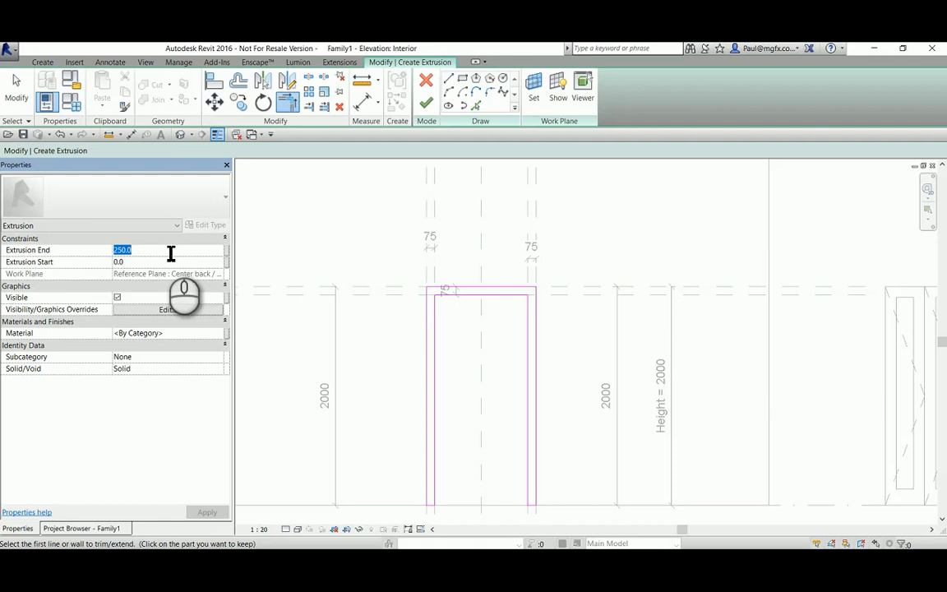
left_click(151, 249)
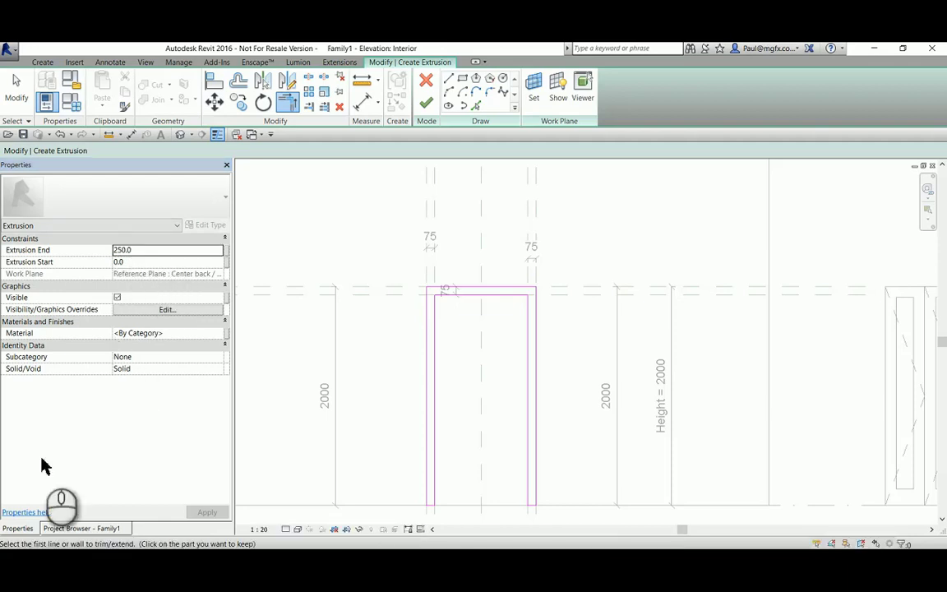
- In Family Types set F_w_b to 150, G_t to 20, P_h to 2000 and P_t to 50
left_click(74, 106)
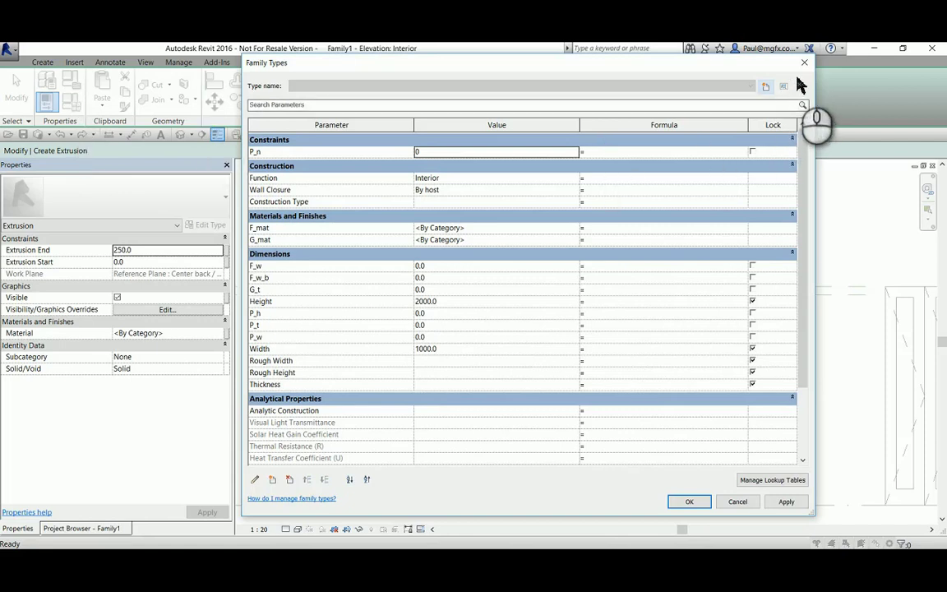
left_click(475, 266)
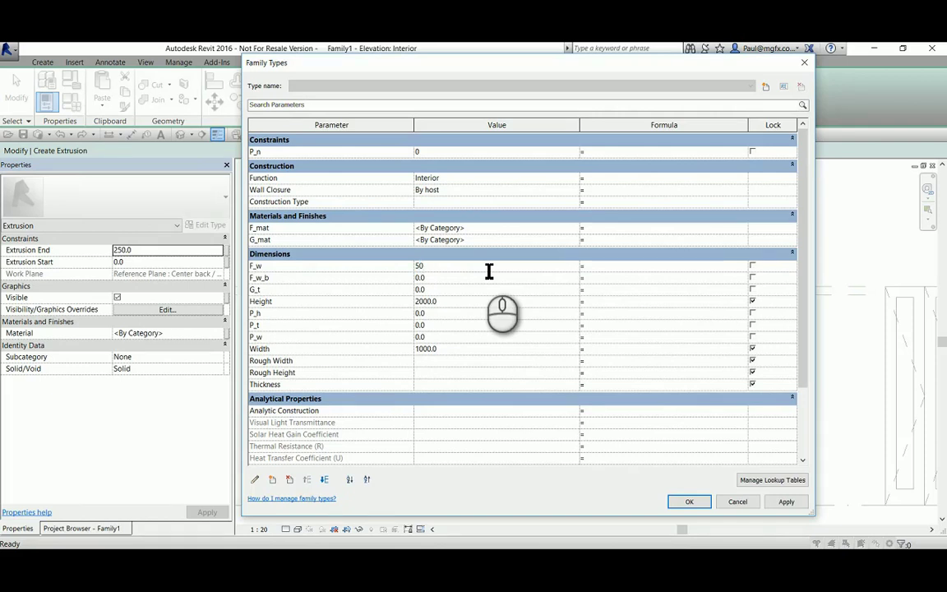
double_click(416, 266)
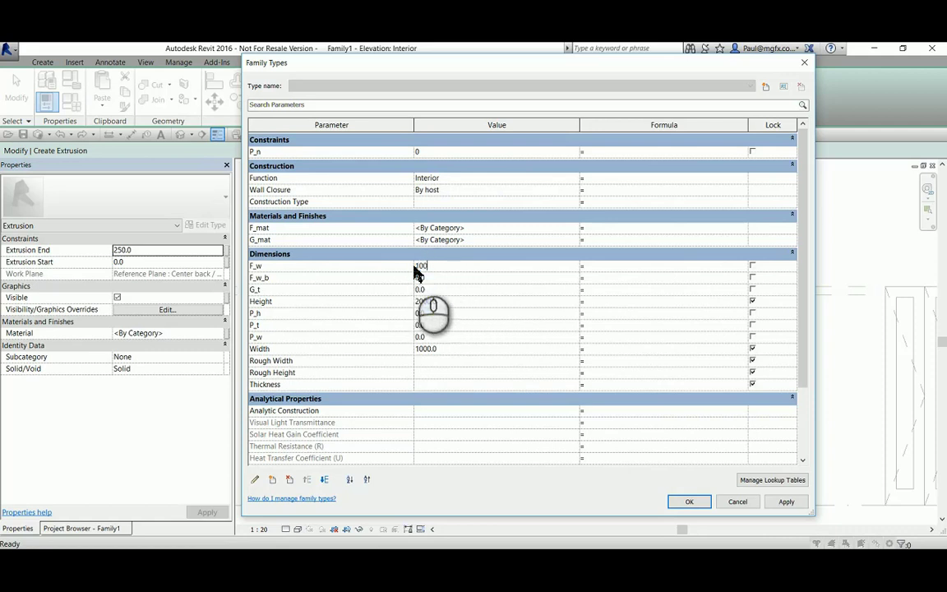
left_click(457, 284)
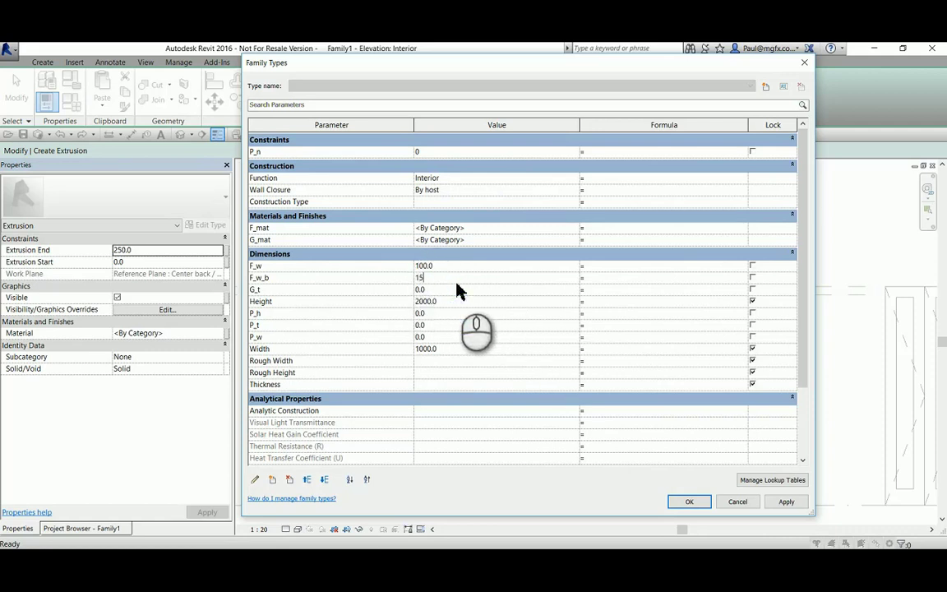
left_click(454, 289)
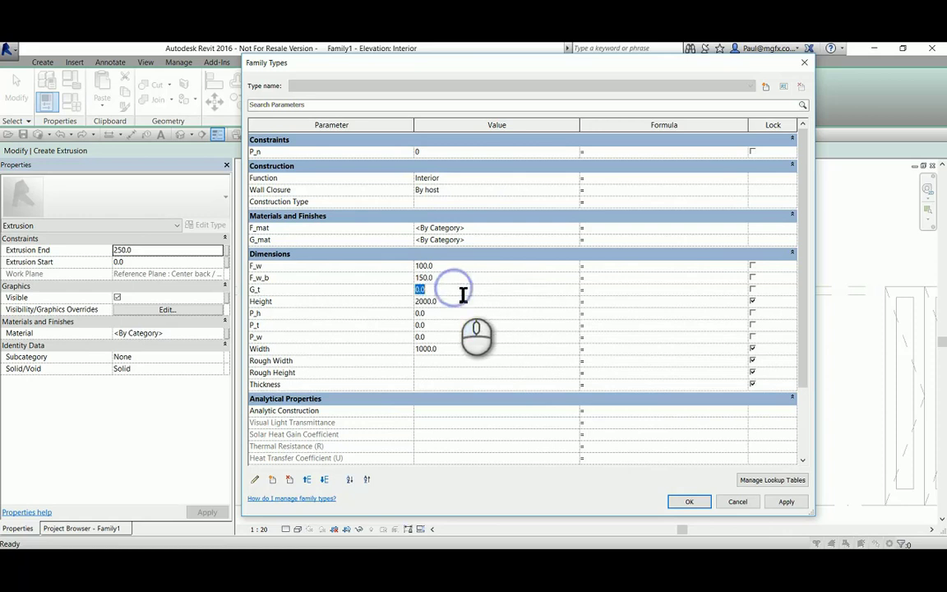
left_click(452, 315)
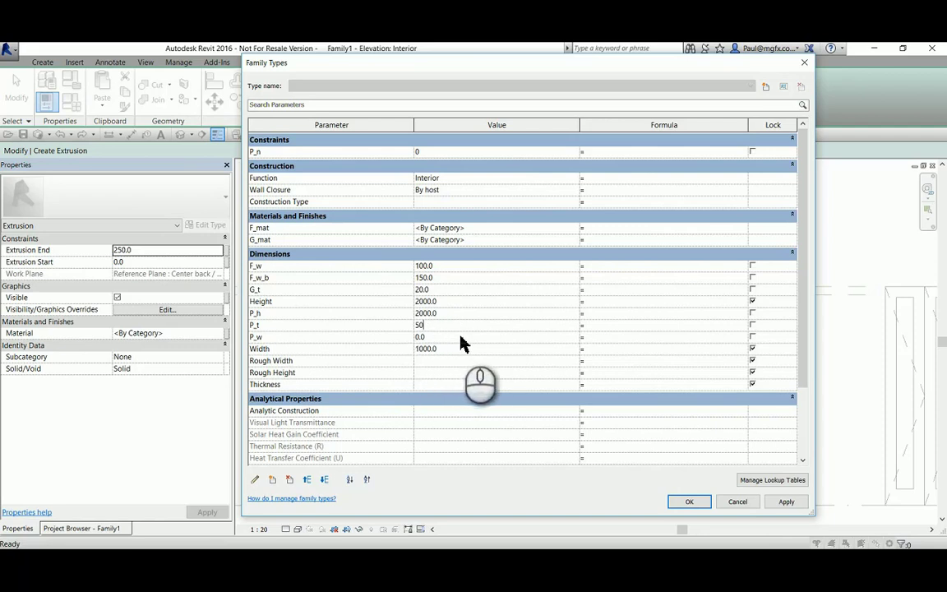
left_click(460, 336)
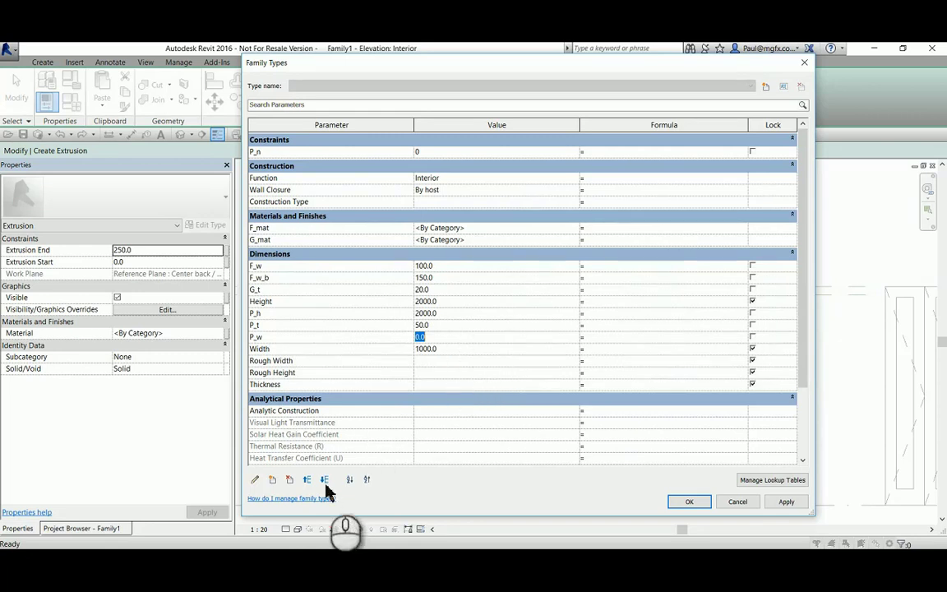
- Delete the P_w parameter and begin editing the panel count P_n
left_click(290, 479)
left_click(500, 302)
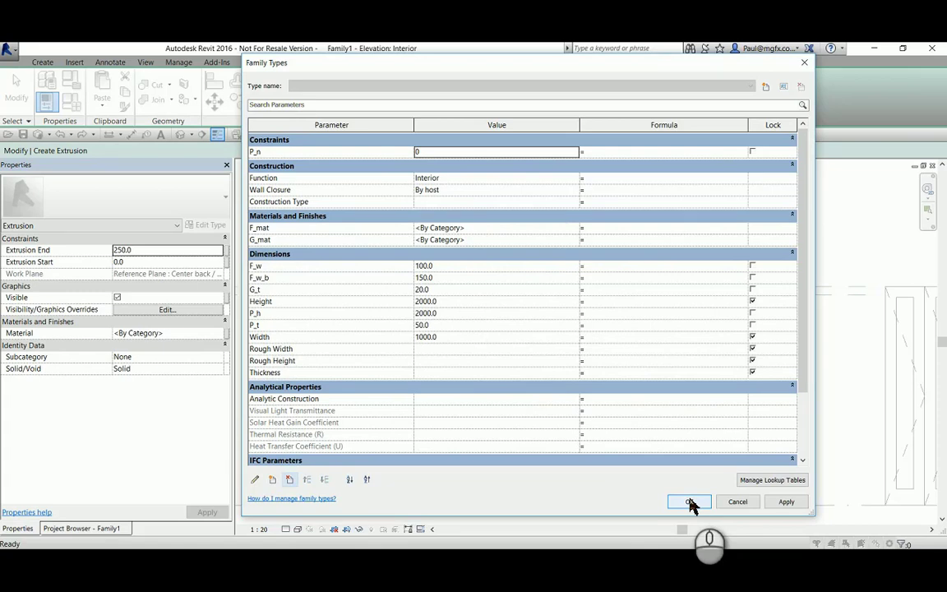
left_click(453, 153)
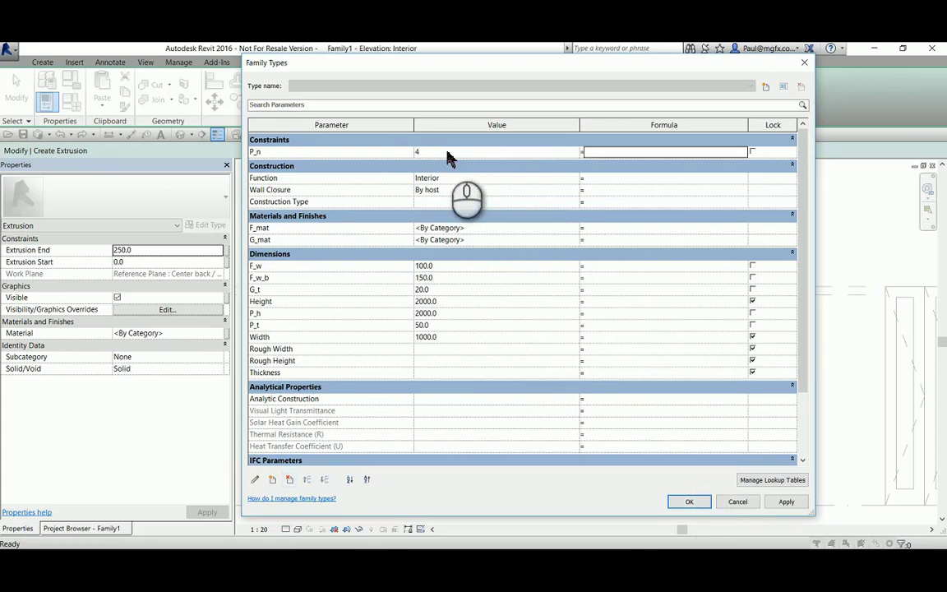
- Set P_n to 4 and close Family Types, start Trim/Extend (TR), then reopen Family Types
type("4")
left_click(688, 503)
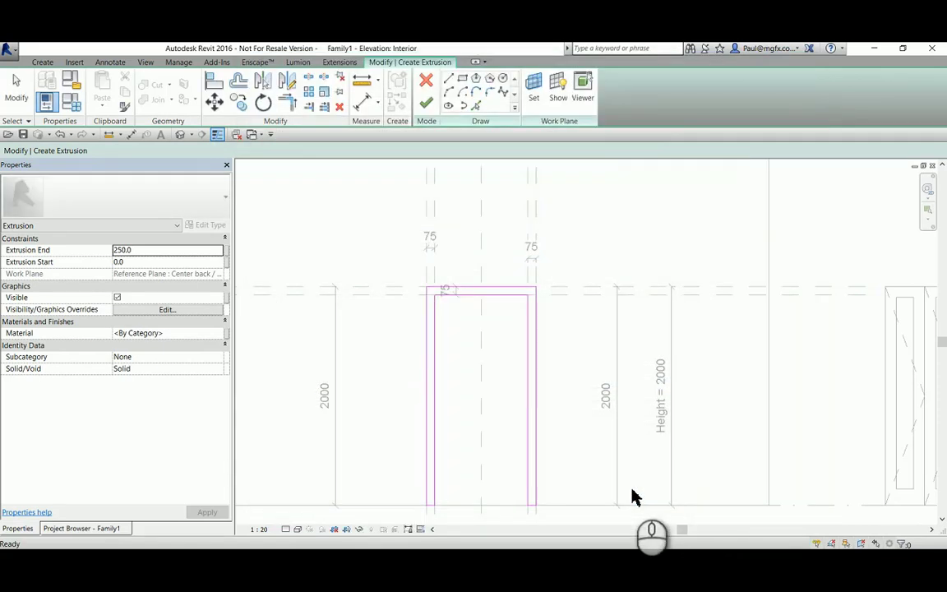
key("t")
key("r")
scroll(408, 334, "down", 3)
scroll(376, 327, "up", 2)
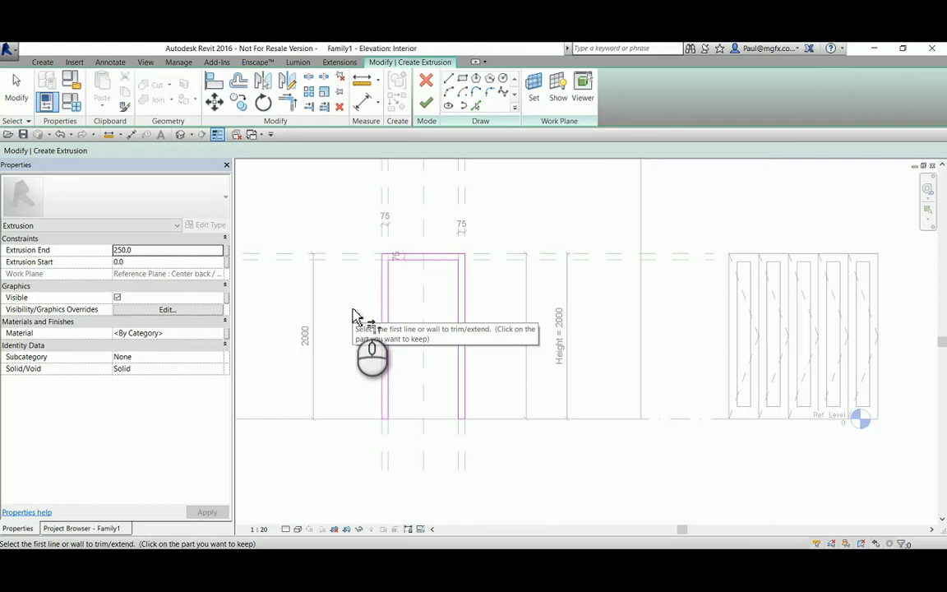
left_click(138, 250)
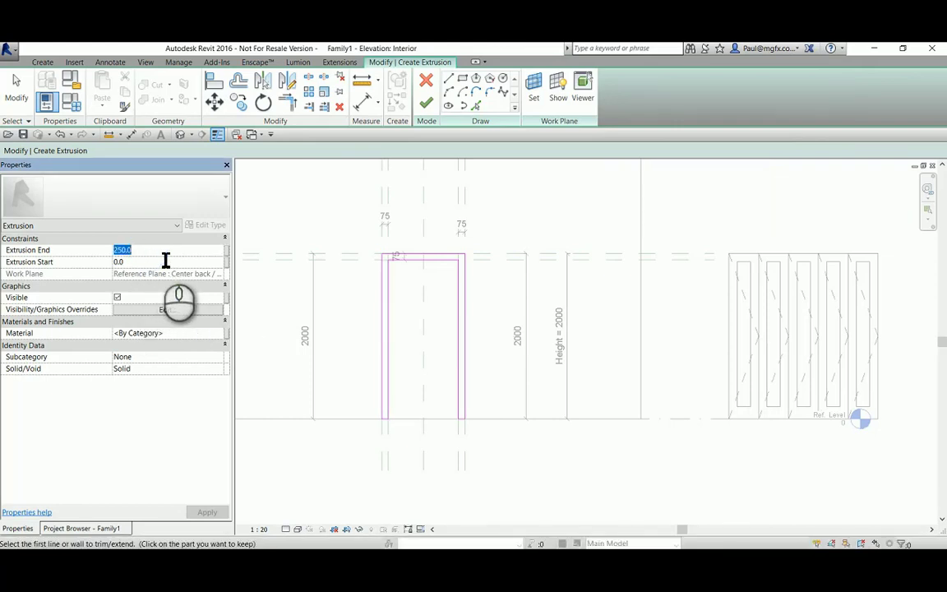
left_click(72, 100)
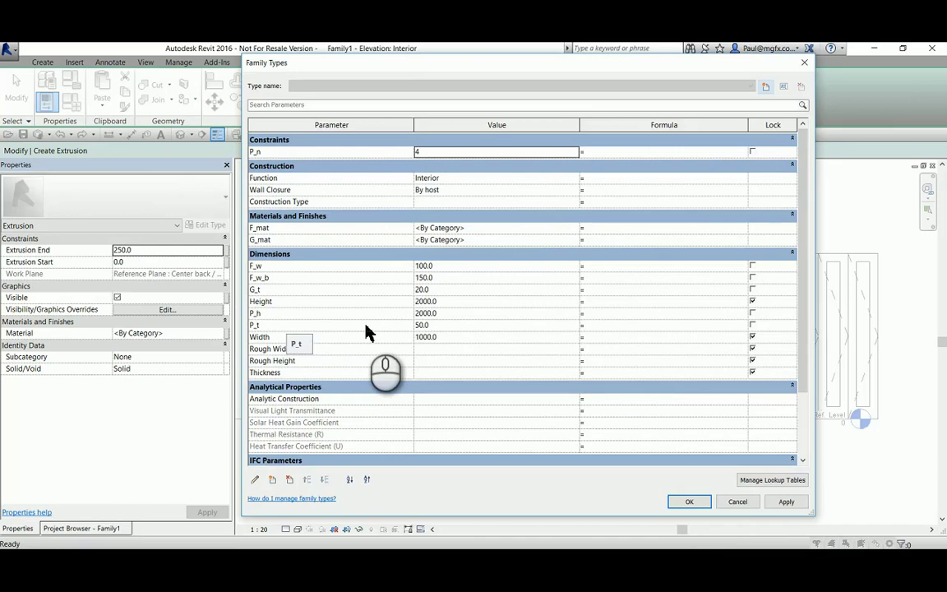
- Add the type parameter P_t/2 with formula P_t / 2 and apply it
left_click(272, 479)
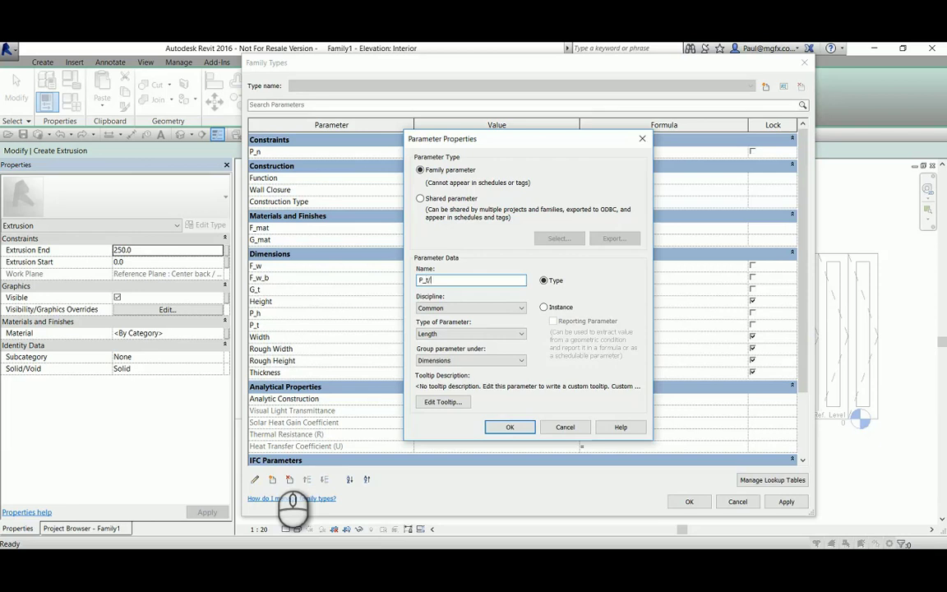
double_click(431, 280)
right_click(444, 282)
left_click(460, 313)
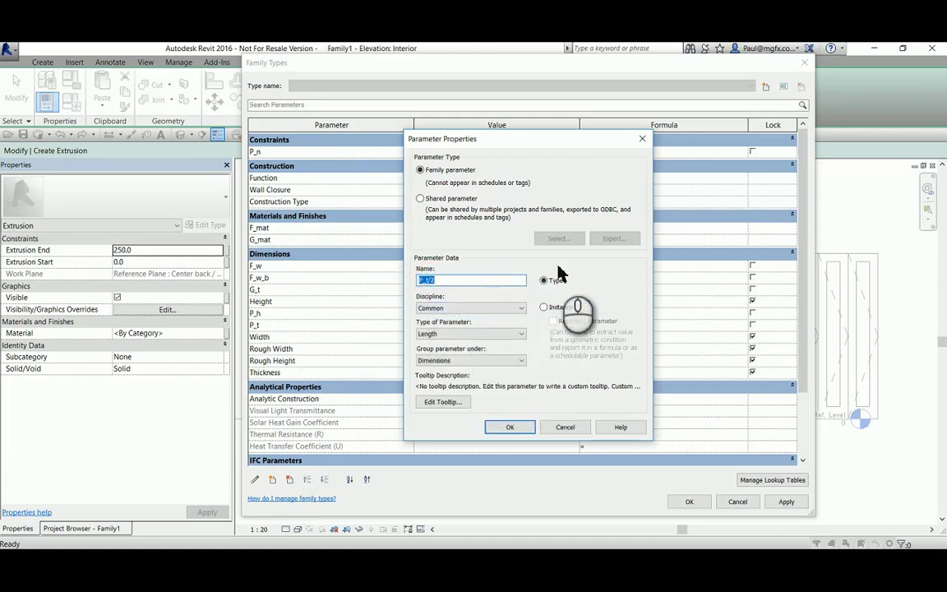
left_click(509, 427)
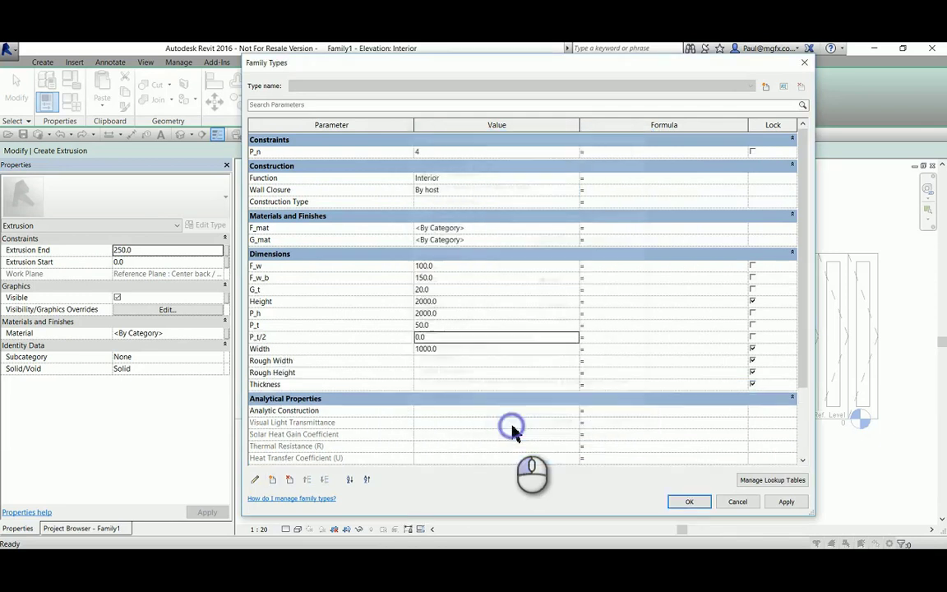
left_click(601, 339)
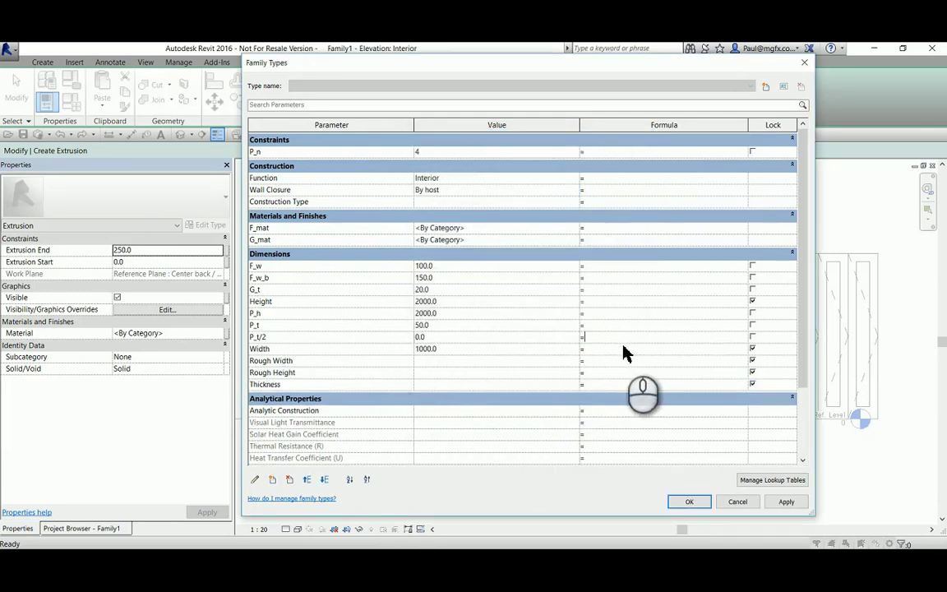
type("P_t / 2")
left_click(526, 336)
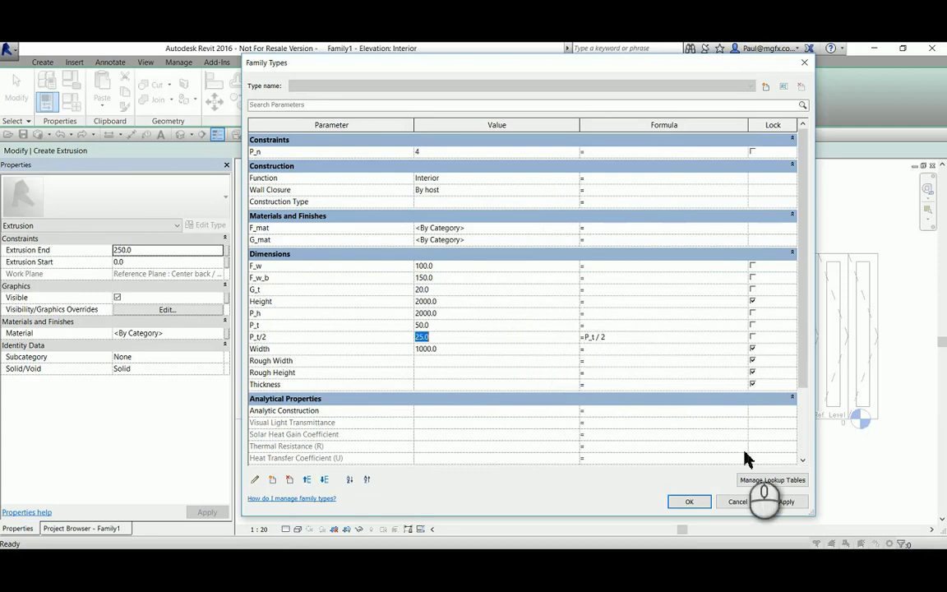
left_click(371, 336)
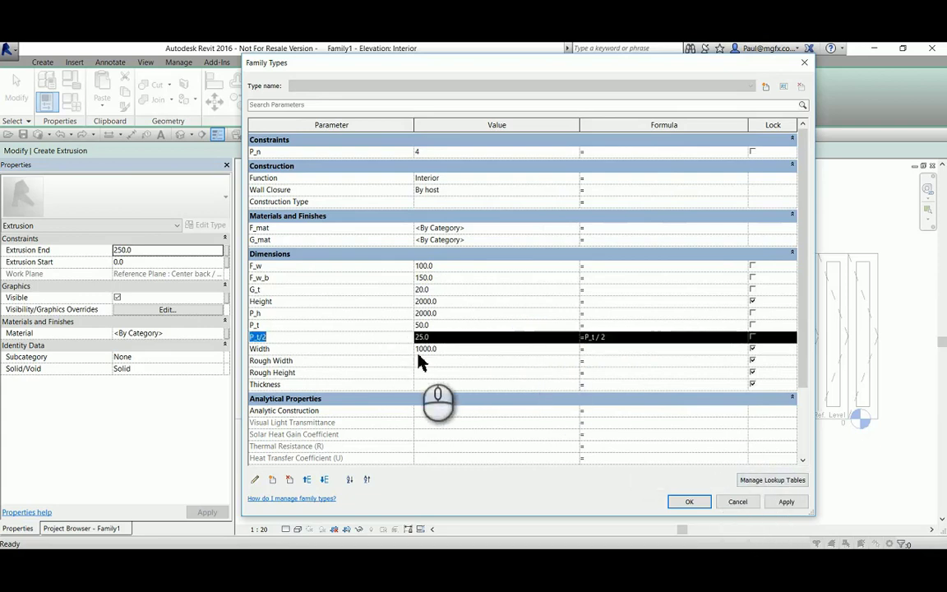
left_click(785, 503)
left_click(689, 501)
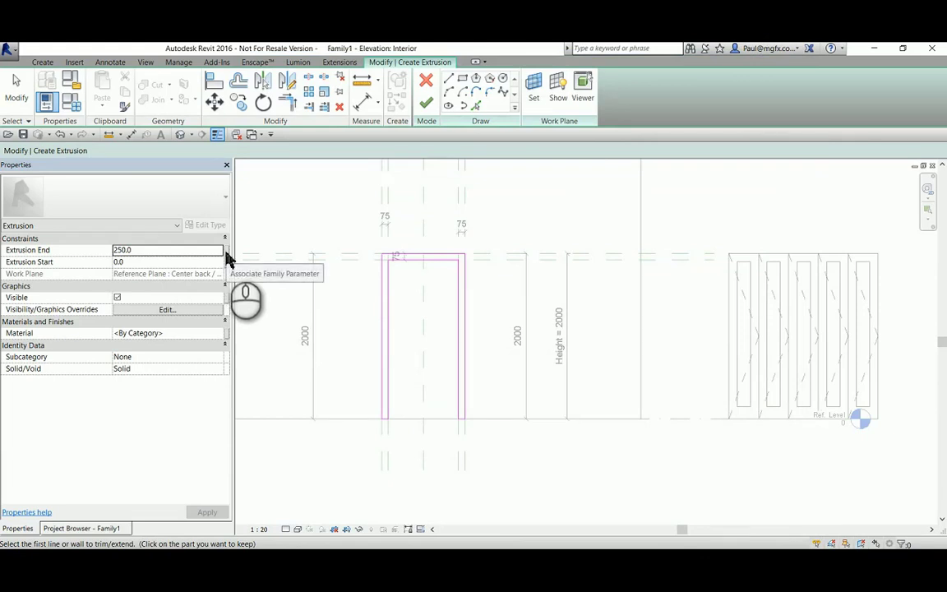
- Add the parameter -P_t/2 with formula -P_t/2 and close the Family Types dialog
left_click(72, 102)
left_click(284, 338)
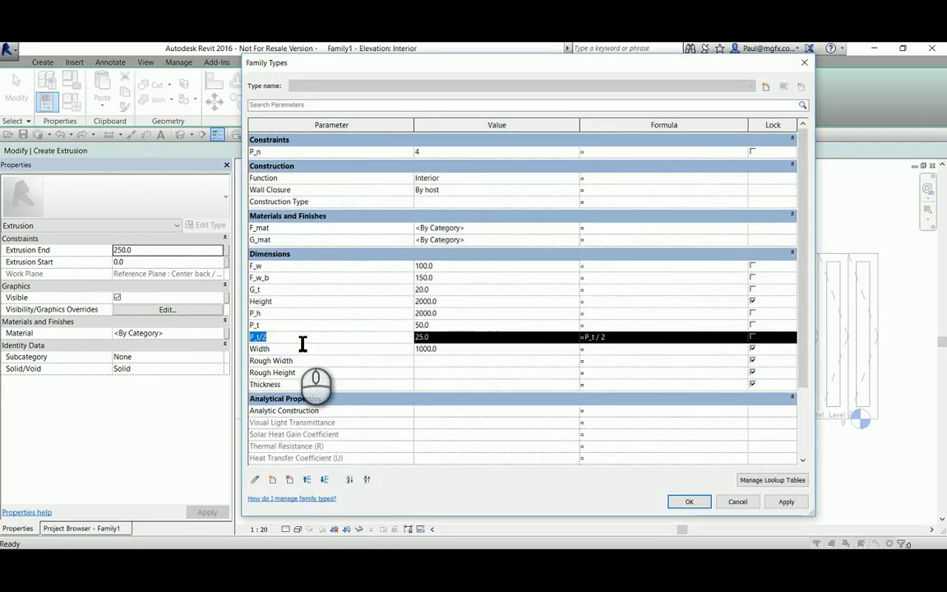
left_click(272, 480)
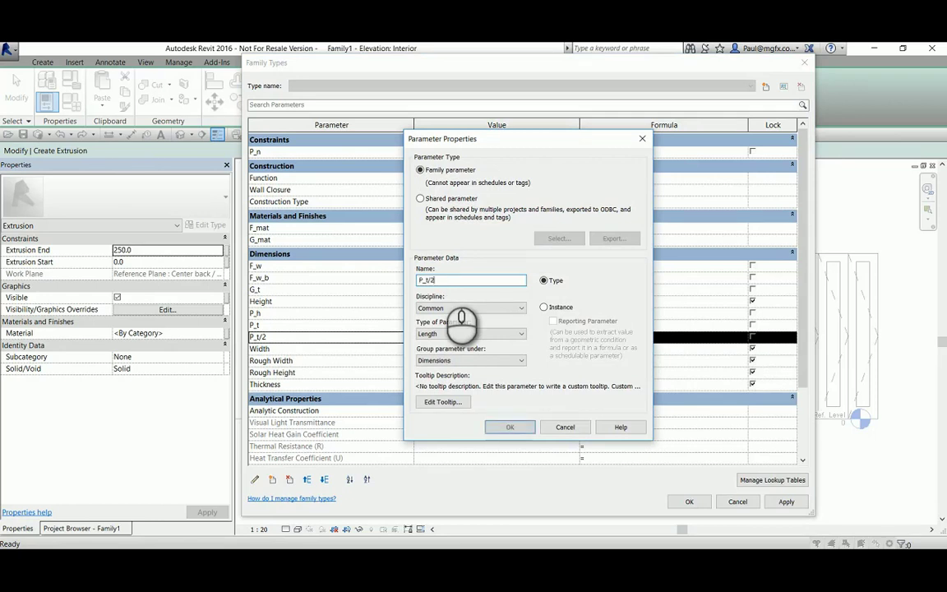
left_click(509, 426)
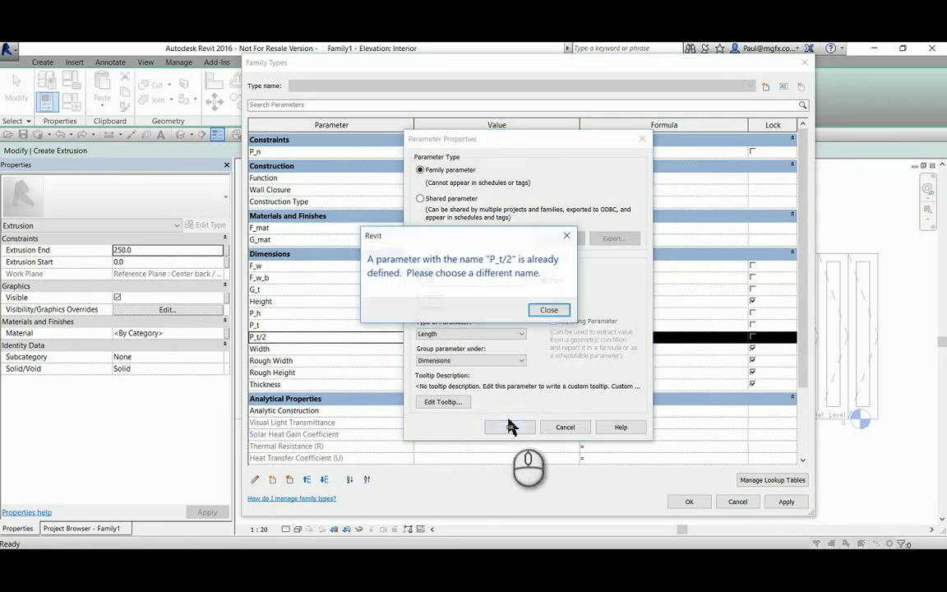
left_click(549, 310)
left_click(421, 280)
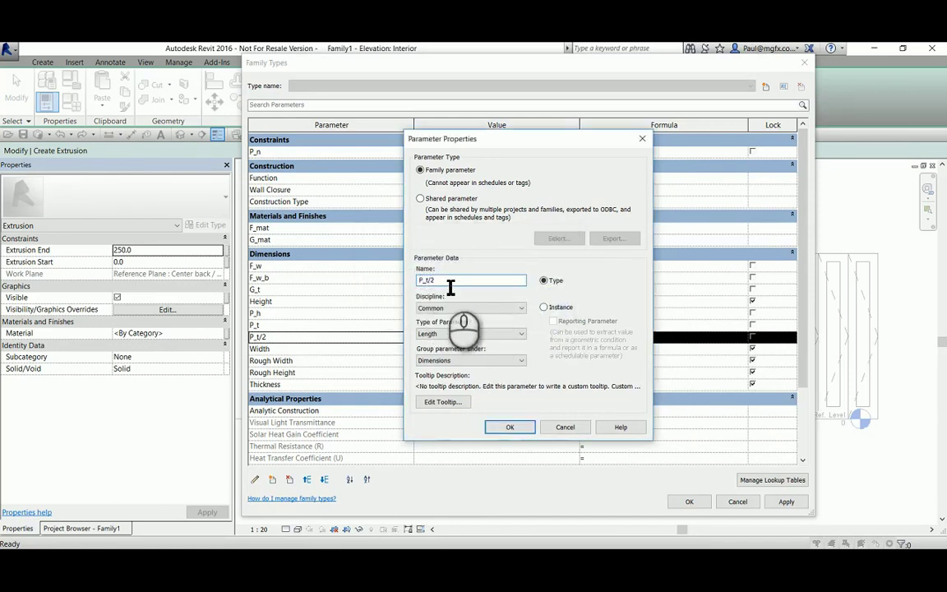
key("Return")
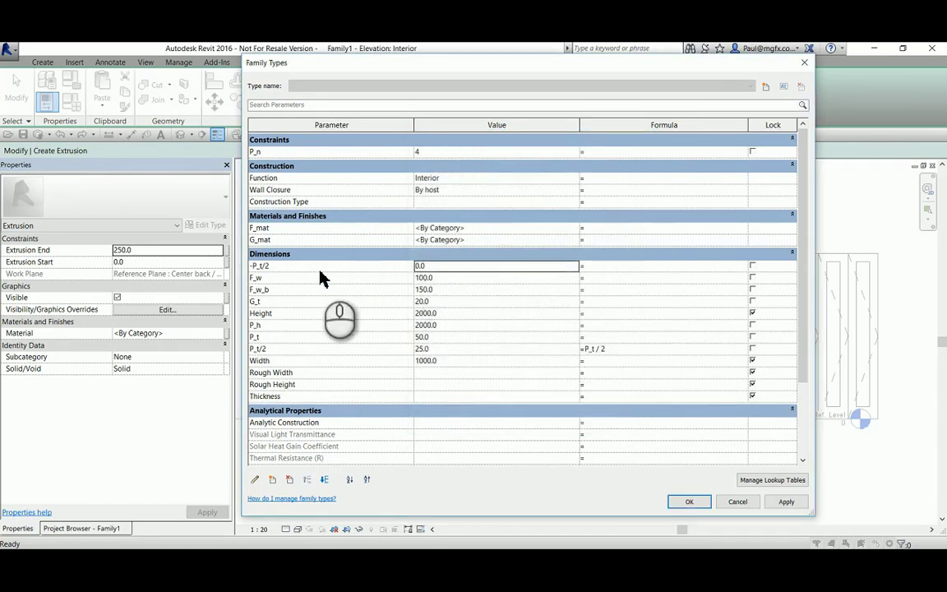
left_click(600, 267)
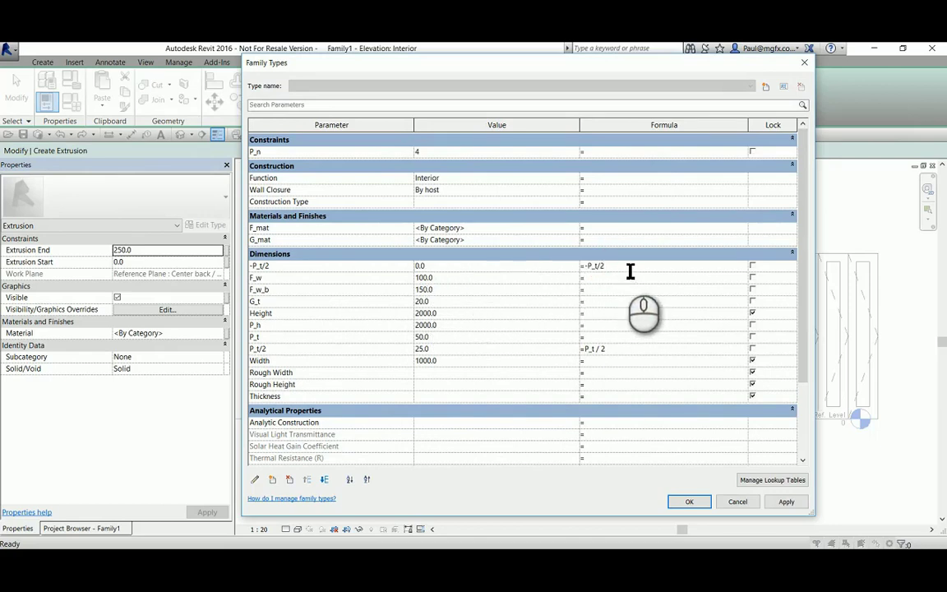
type("-P_t/2")
left_click(688, 502)
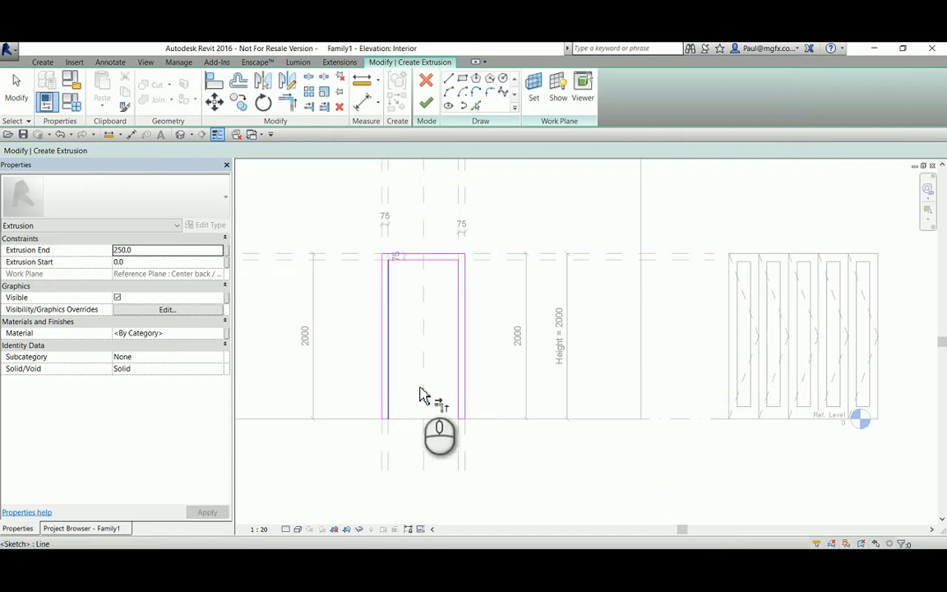
- Link the extrusion end to P_t/2 and start to -P_t/2, then finish the extrusion
left_click(225, 251)
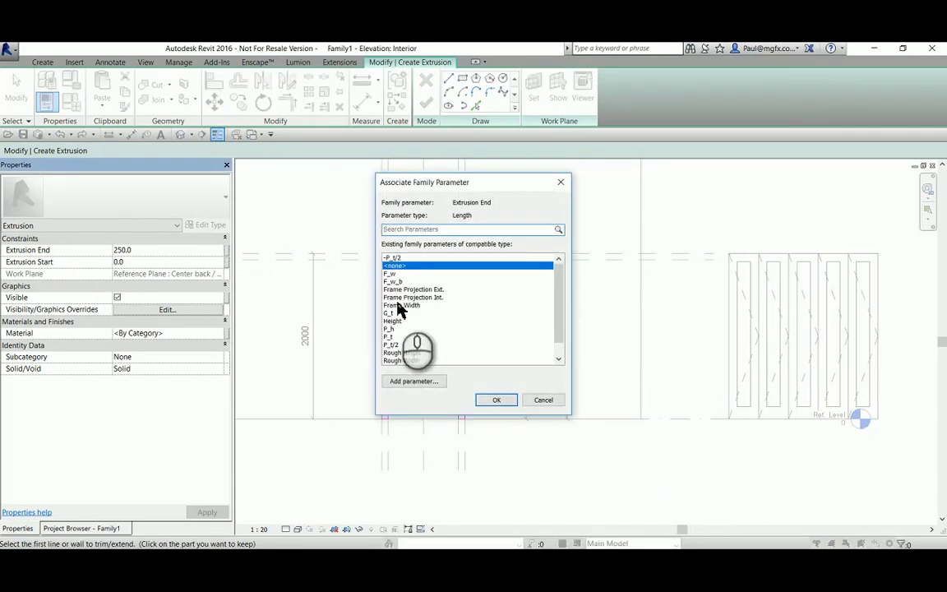
left_click(393, 344)
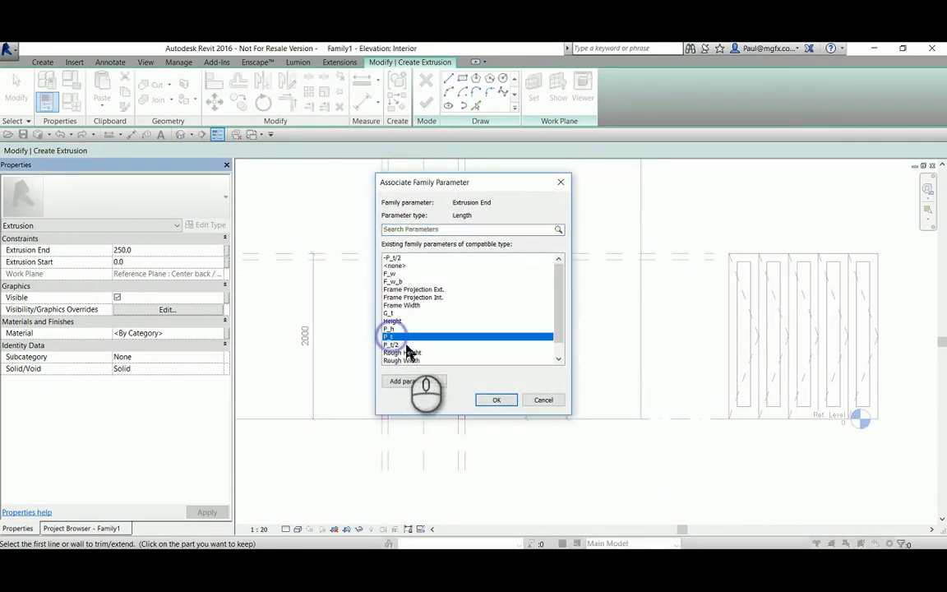
left_click(495, 399)
left_click(227, 263)
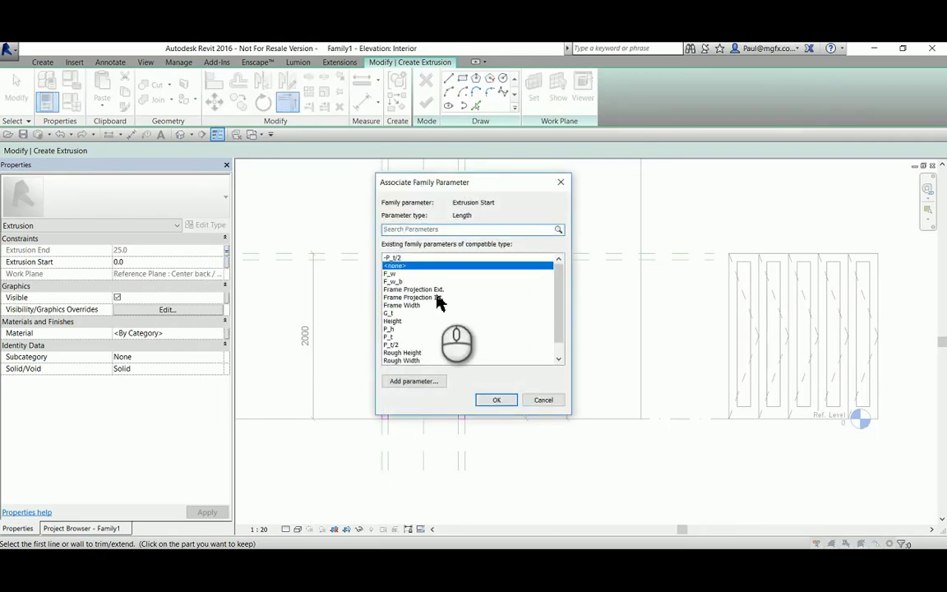
left_click(392, 258)
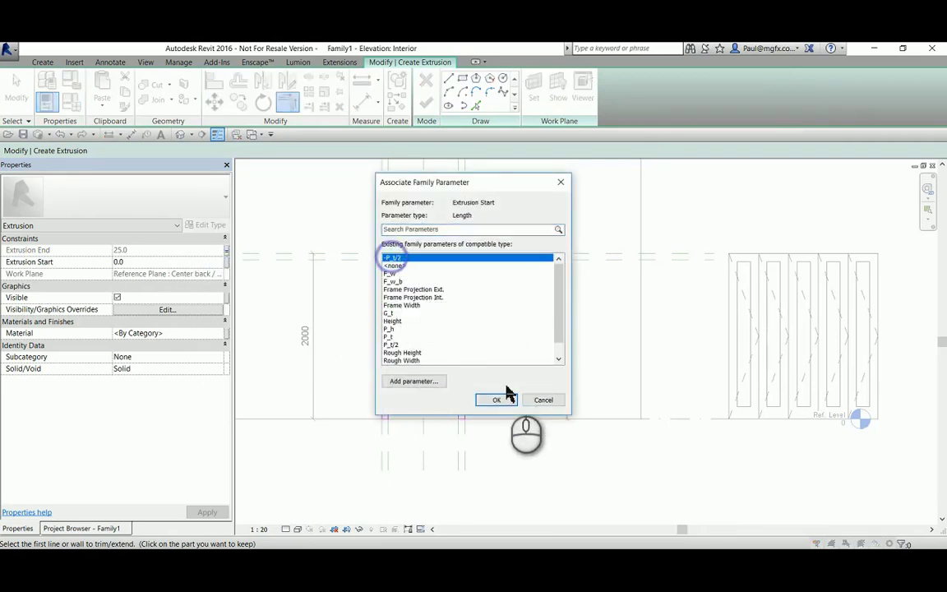
left_click(495, 400)
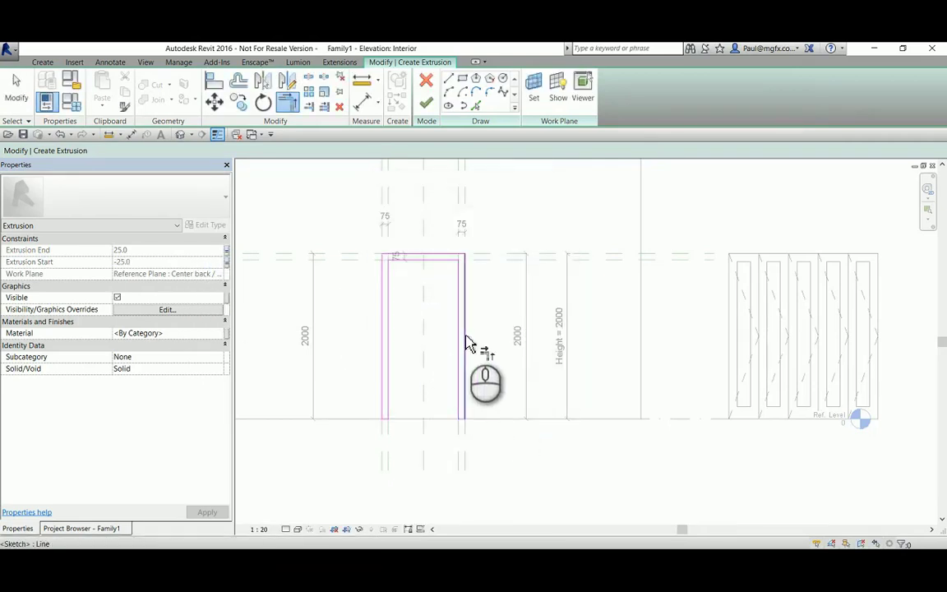
left_click(427, 103)
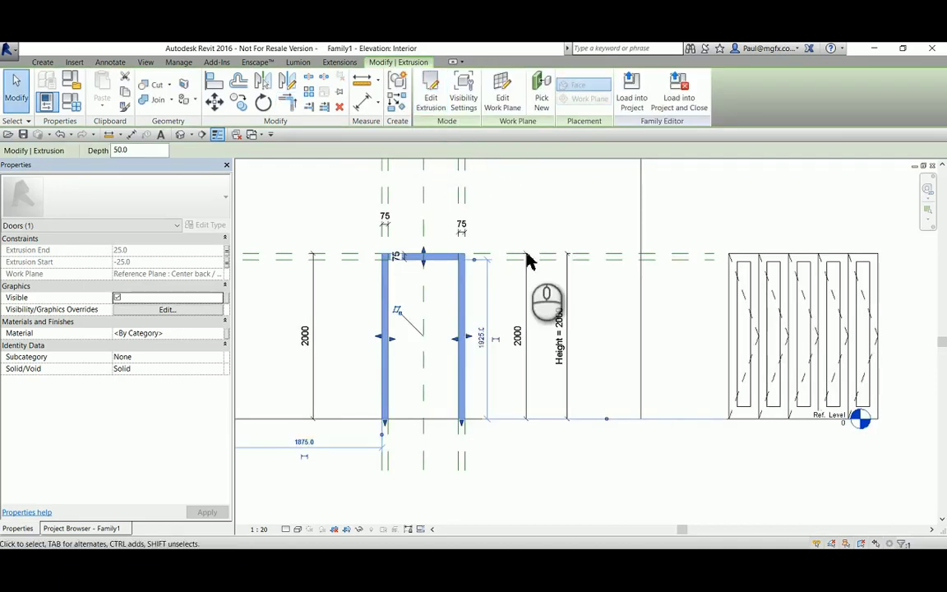
left_click(503, 229)
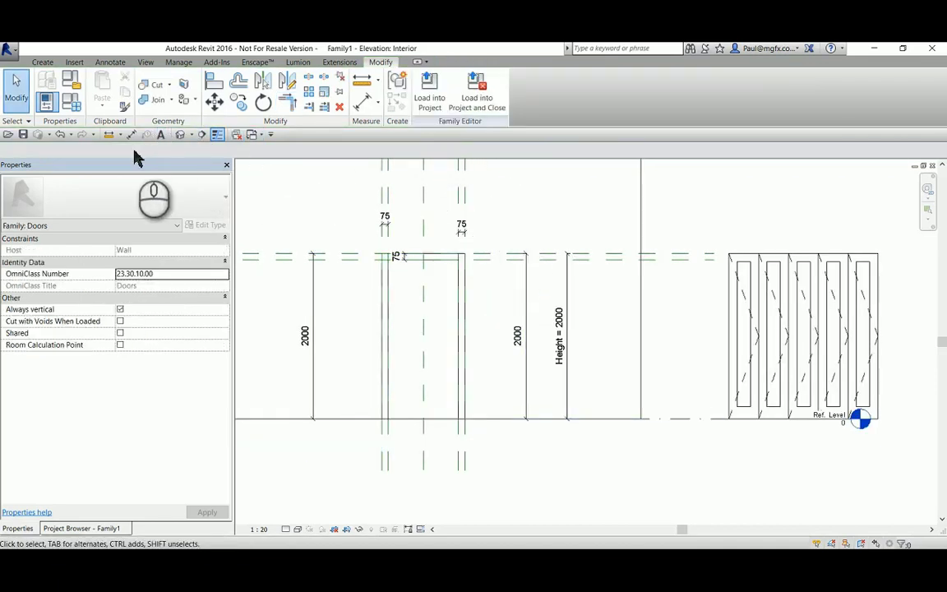
- Switch to the default 3D view and orbit to inspect the door frame extrusion
left_click(180, 134)
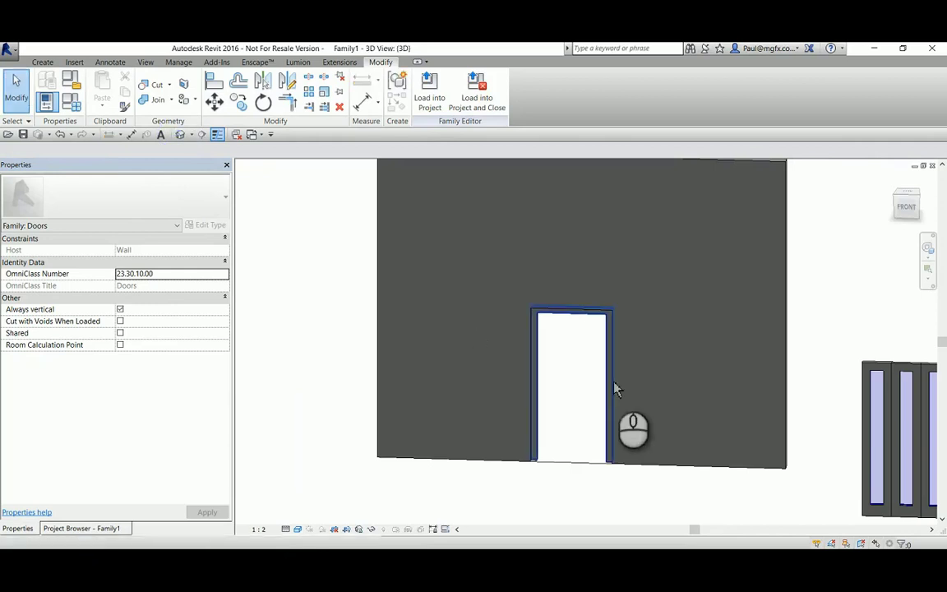
scroll(580, 417, "up", 3)
middle_click_drag(564, 277, 518, 237, "shift")
left_click(571, 268)
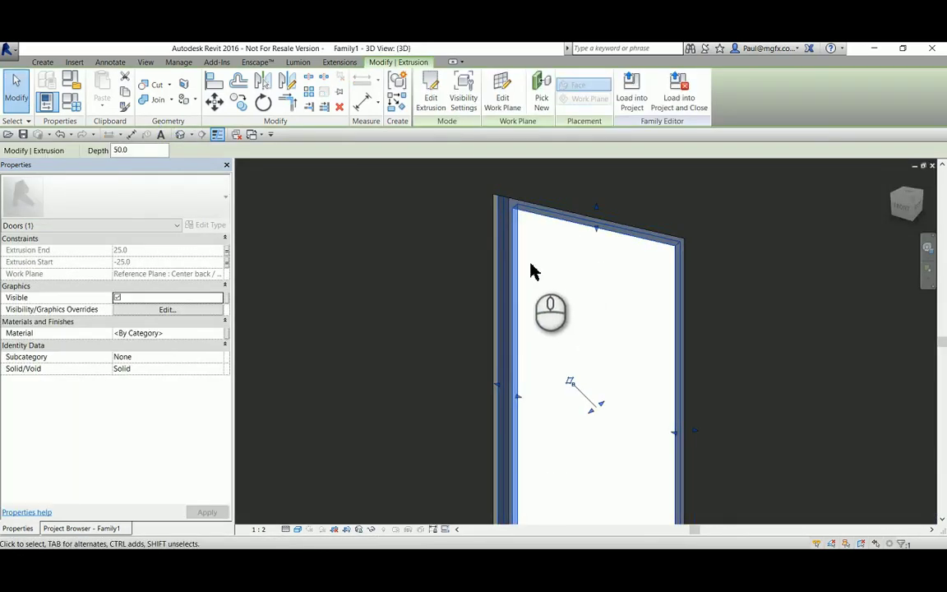
scroll(511, 349, "down", 5)
scroll(410, 364, "up", 1)
key("Escape")
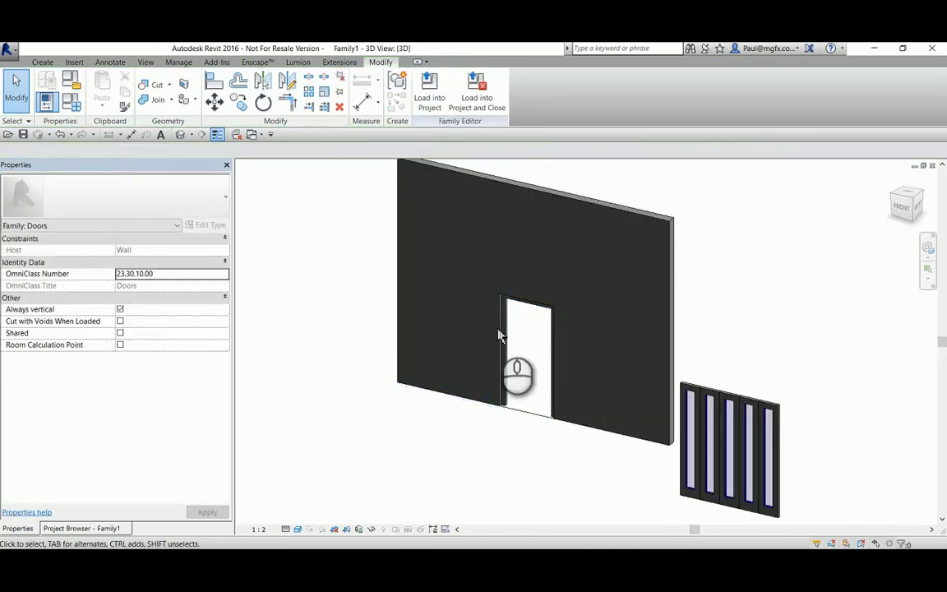
scroll(507, 345, "up", 2)
- Associate the door extrusion's Material with the F_mat family parameter
left_click(505, 325)
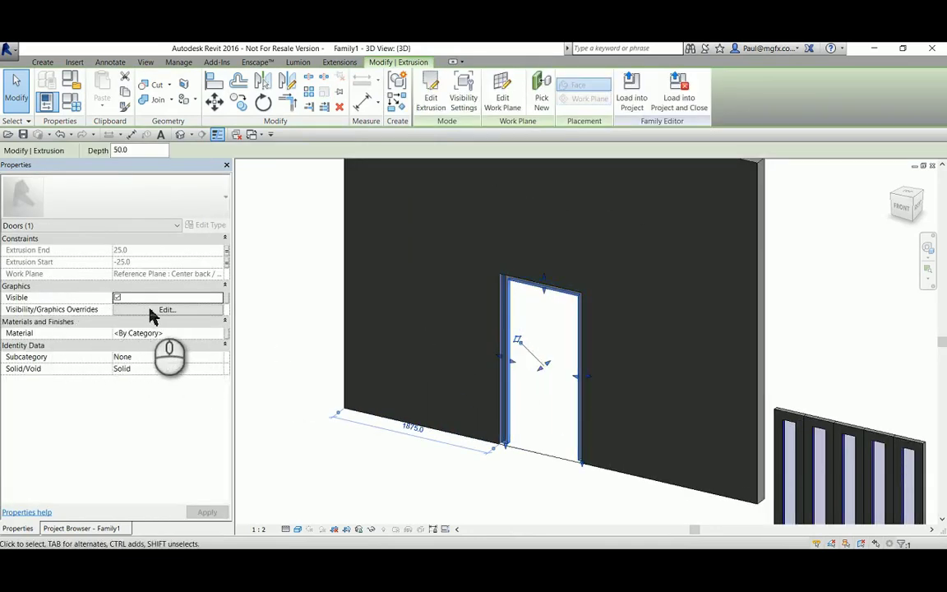
left_click(204, 333)
left_click(221, 333)
left_click(395, 265)
left_click(499, 401)
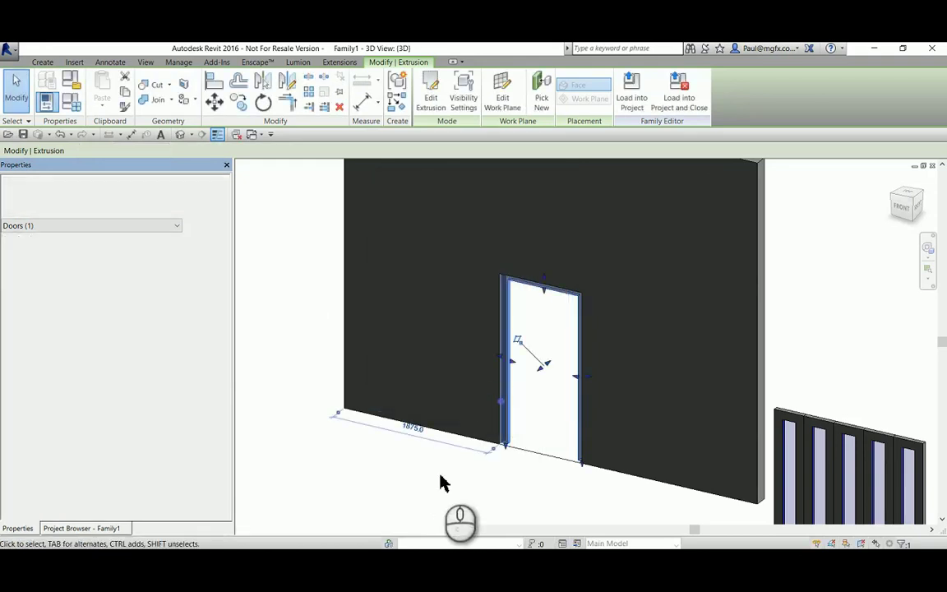
left_click(512, 488)
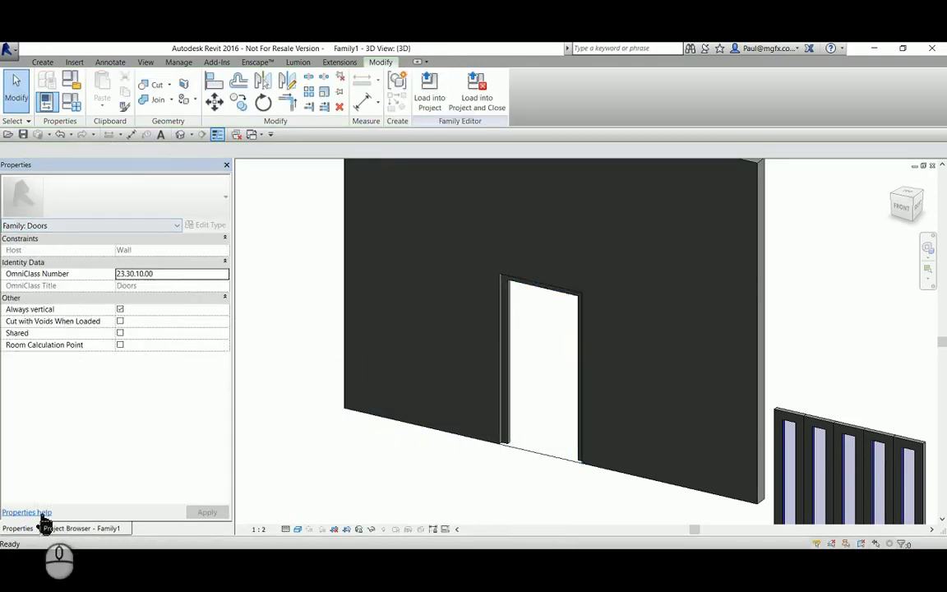
left_click(81, 527)
- In the Ref. Level plan, drag the host wall's ends outward on both sides
double_click(49, 202)
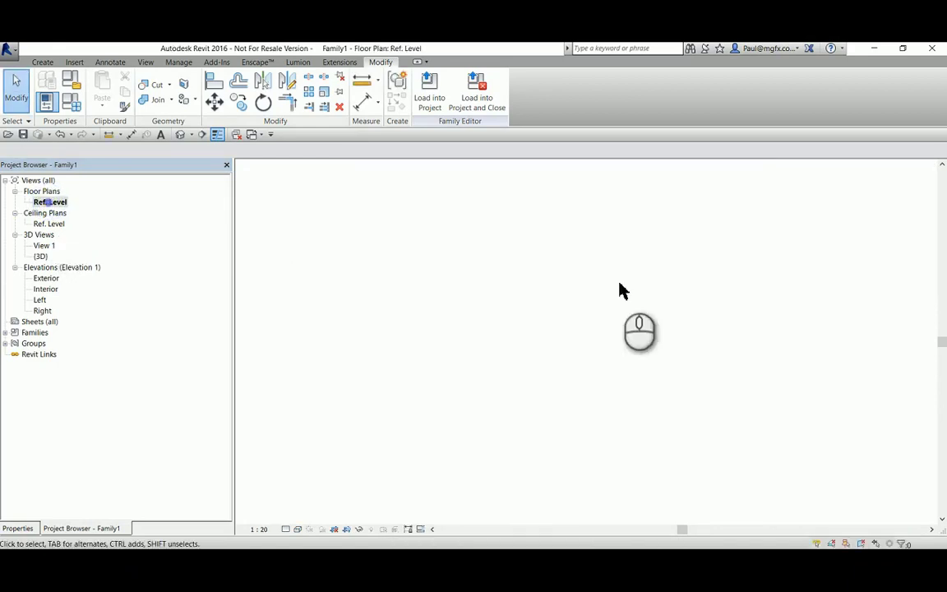
scroll(485, 353, "down", 4)
scroll(433, 337, "up", 2)
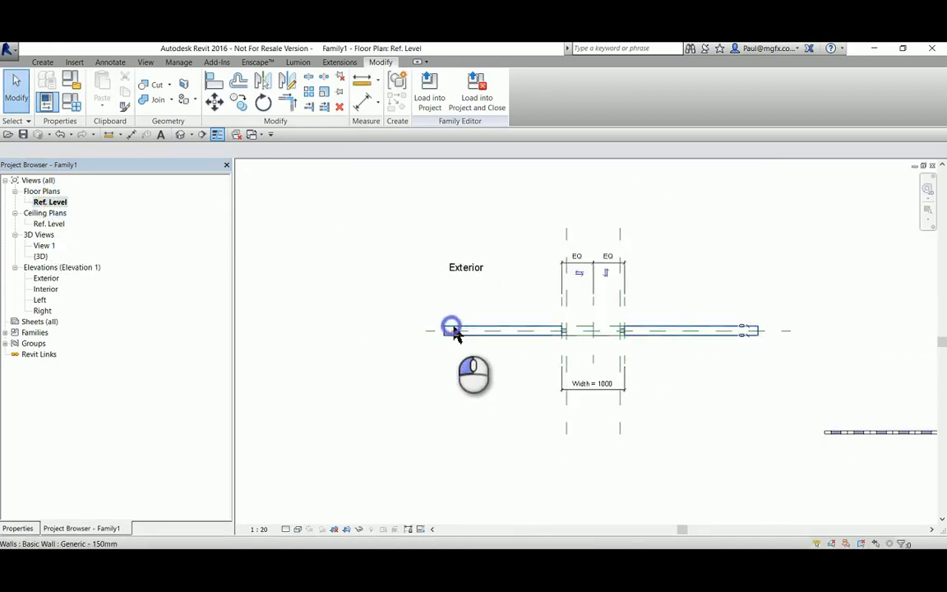
left_click(443, 332)
left_click_drag(444, 332, 284, 337)
left_click_drag(760, 338, 904, 338)
scroll(776, 334, "up", 4)
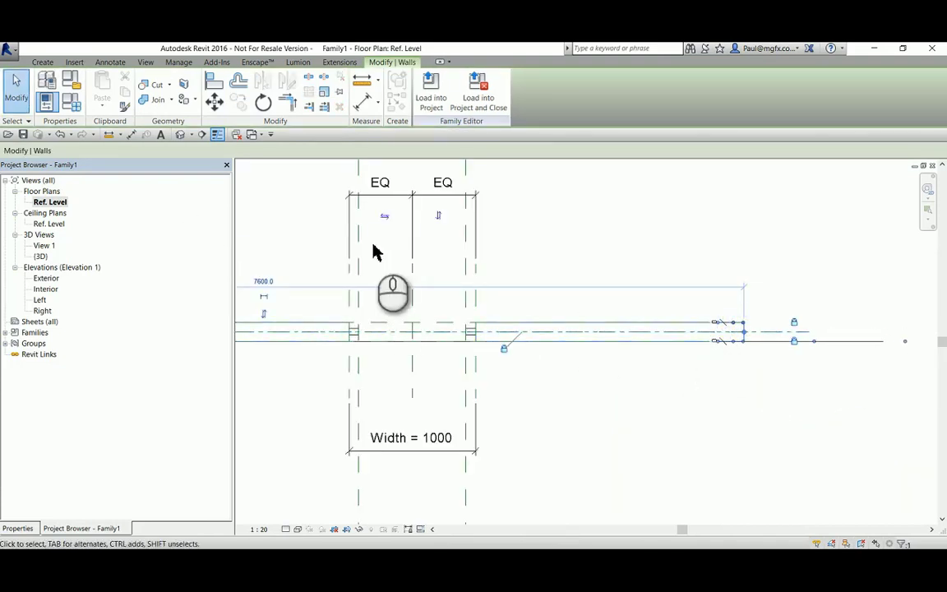
- Stretch the wall's right end further to the right
left_click(632, 260)
left_click(664, 323)
scroll(760, 333, "up", 8)
scroll(706, 316, "up", 3)
left_click_drag(382, 346, 623, 337)
scroll(436, 341, "down", 5)
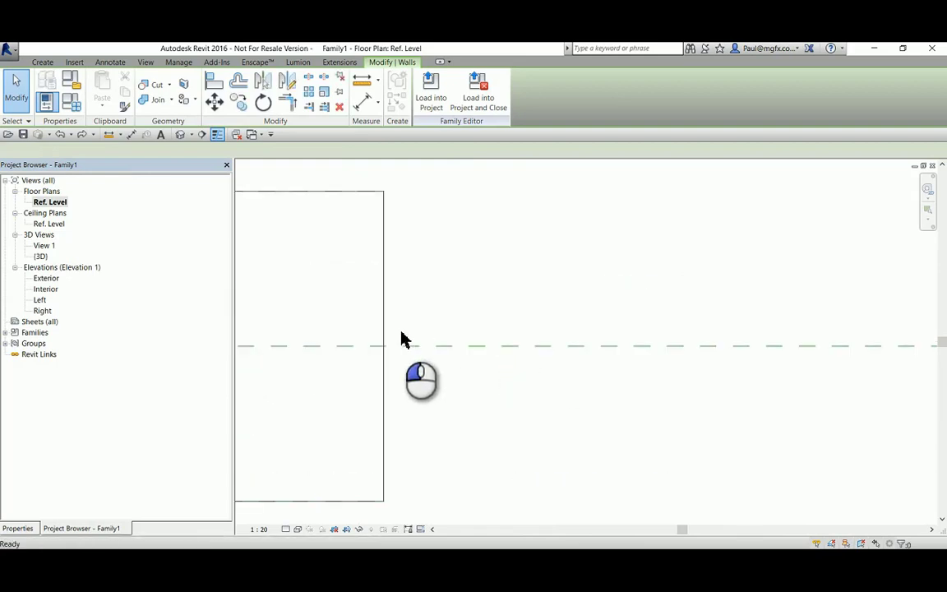
left_click(383, 304)
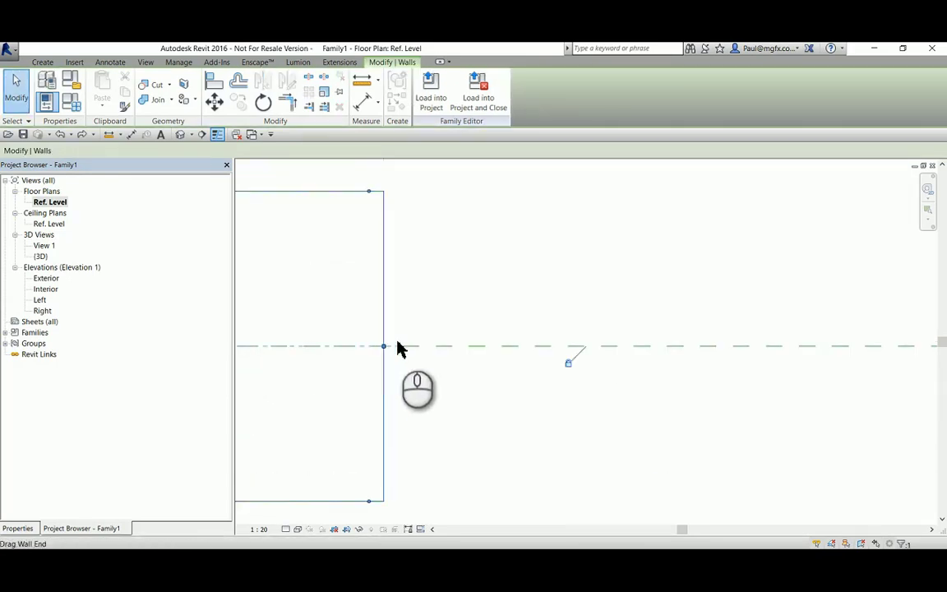
scroll(484, 329, "down", 4)
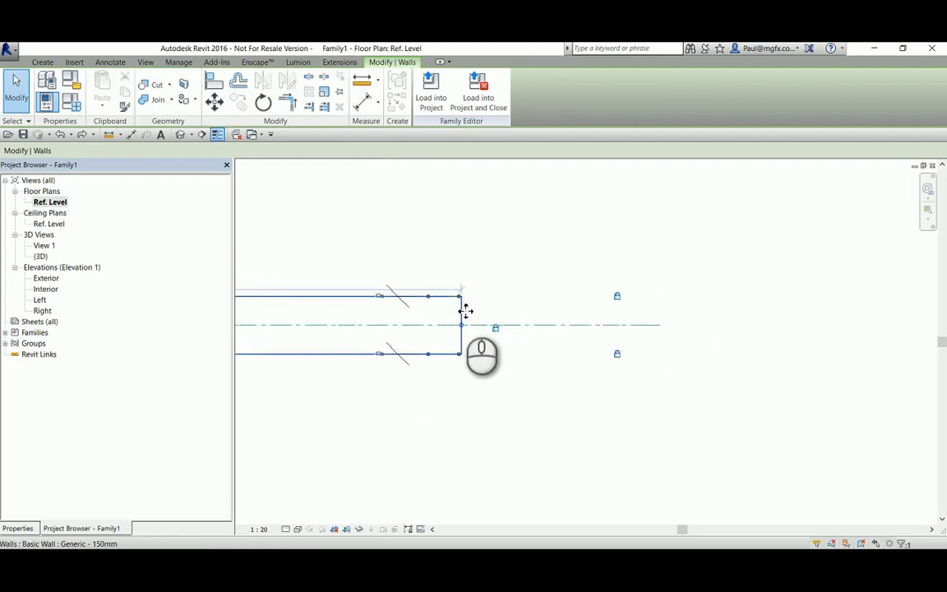
left_click(545, 321)
scroll(363, 226, "down", 8)
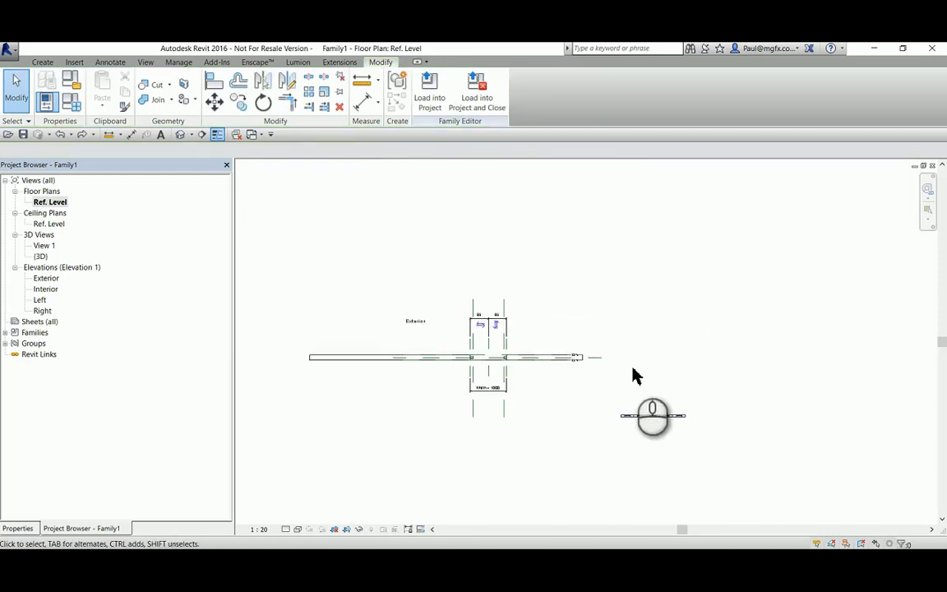
middle_click_drag(630, 382, 659, 363)
scroll(659, 363, "up", 2)
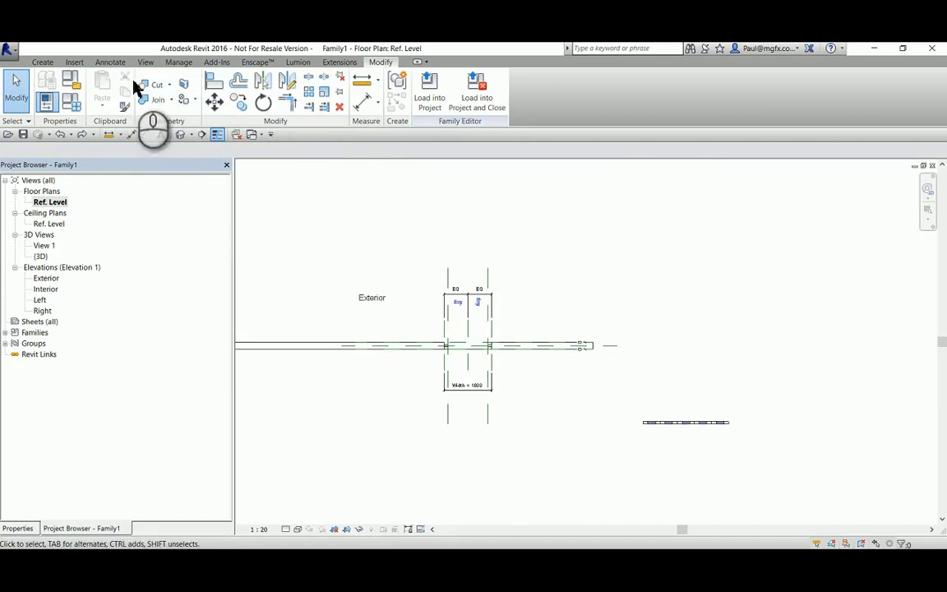
- Draw a vertical symbolic line past the wall's right end
left_click(110, 64)
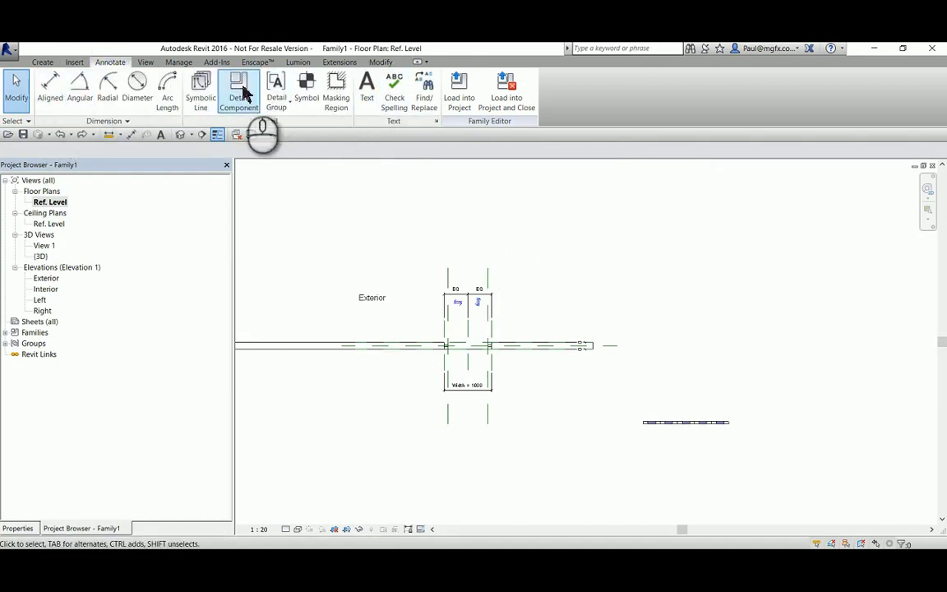
left_click(205, 89)
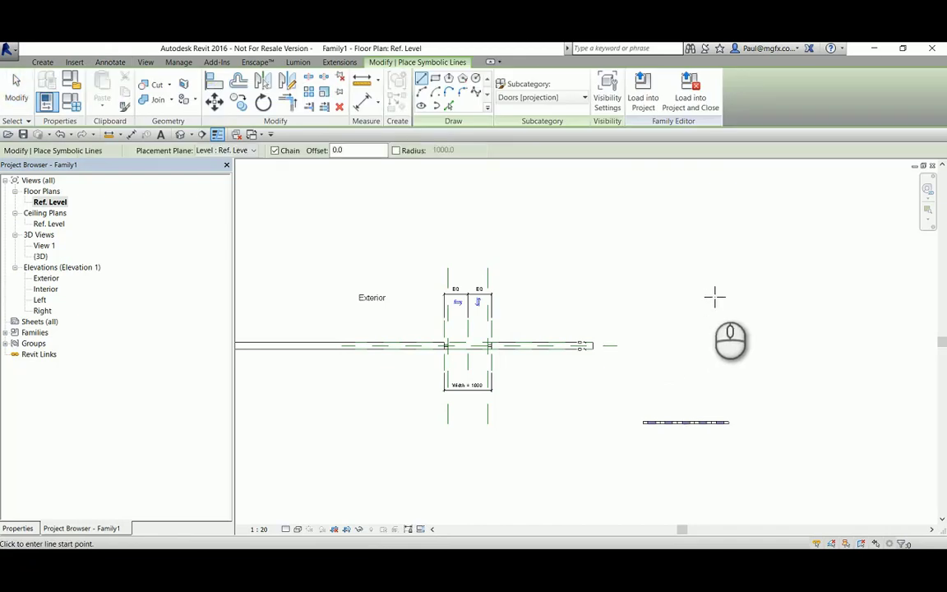
left_click(710, 292)
left_click(710, 398)
key("Escape")
key("Escape")
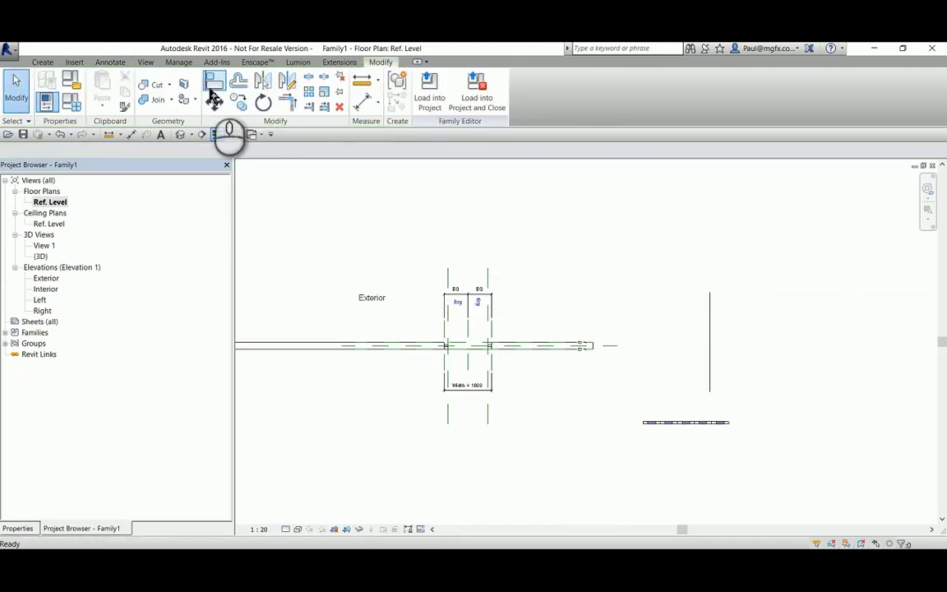
- Align a wall end to the symbolic line, then move a symbolic line left of the wall
left_click(213, 83)
left_click(708, 337)
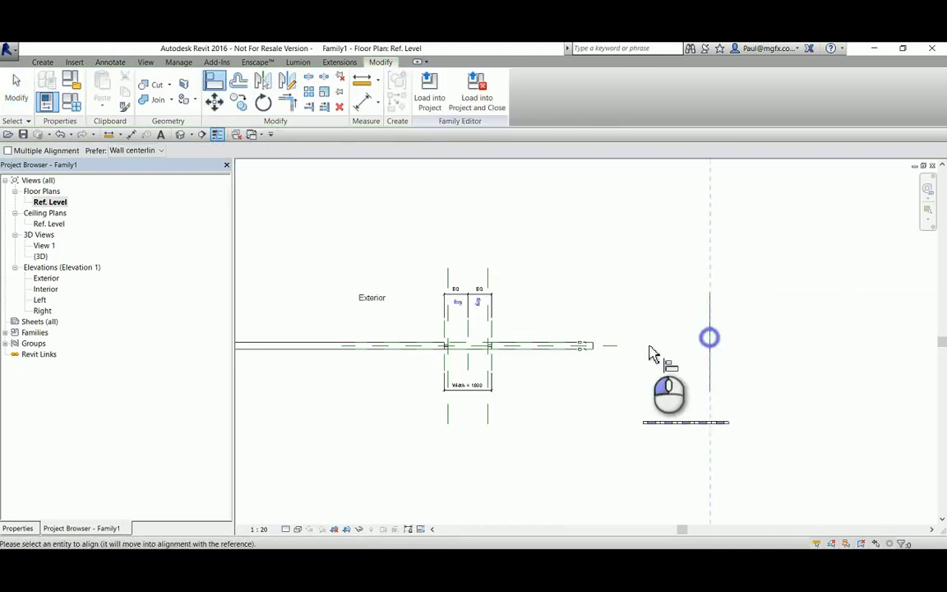
left_click(592, 344)
scroll(674, 380, "down", 2)
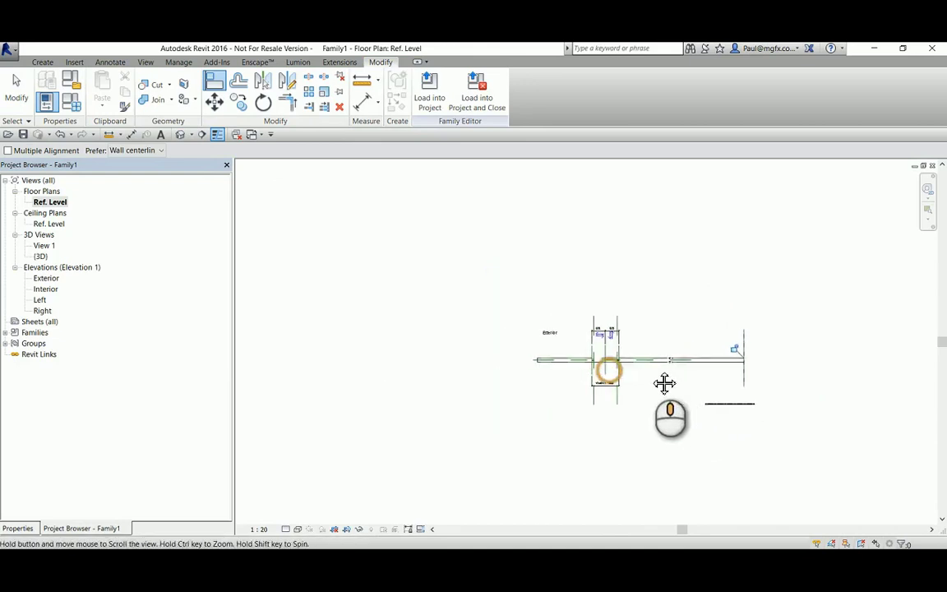
key("Escape")
left_click_drag(750, 333, 448, 340)
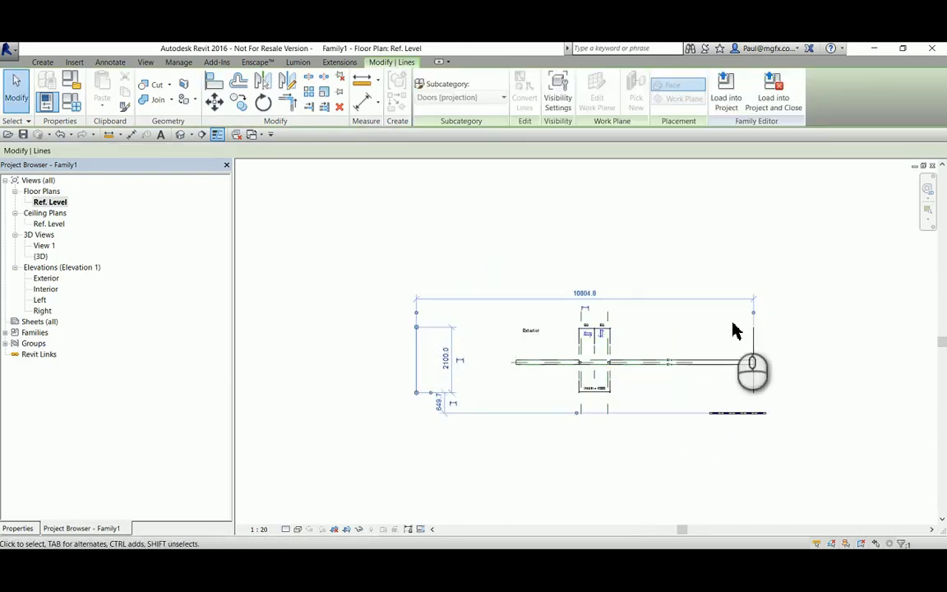
key("Escape")
- Align the wall's left and right ends to the two symbolic lines
left_click(214, 86)
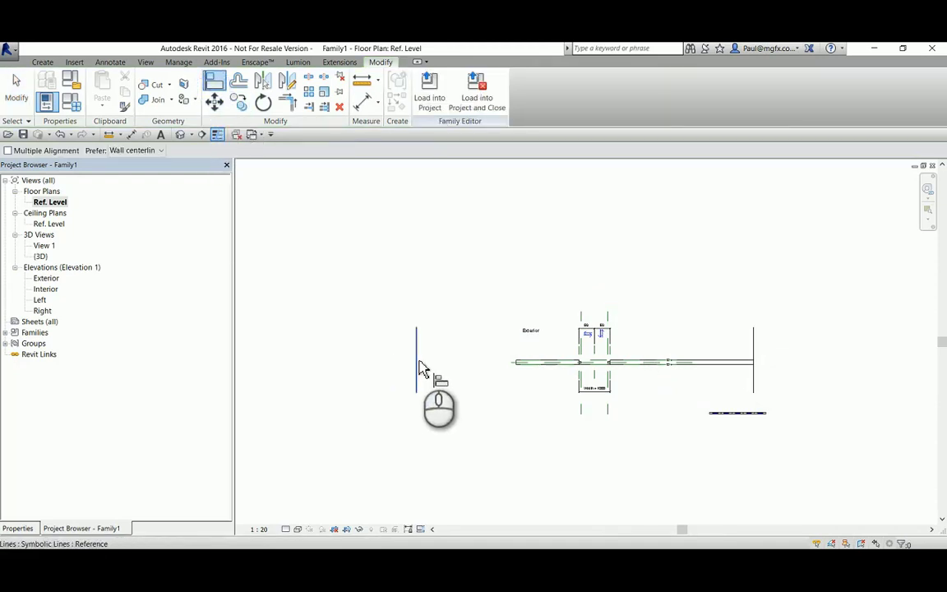
left_click(418, 366)
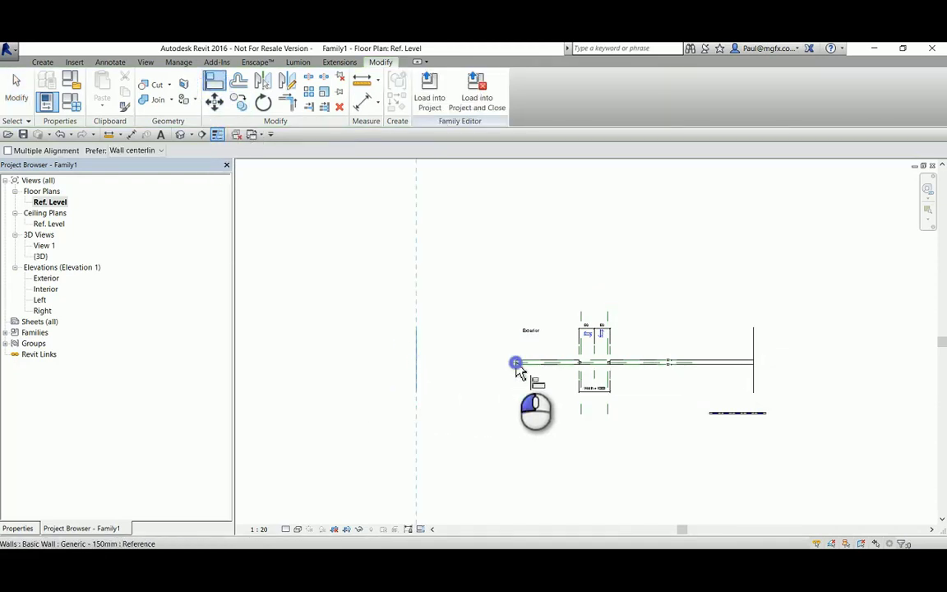
left_click(753, 371)
left_click(654, 365)
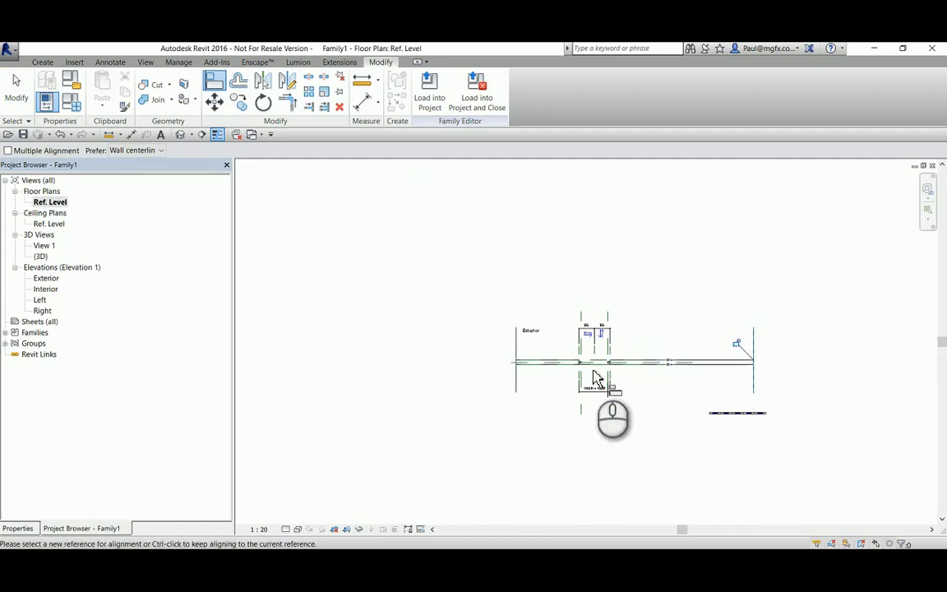
scroll(682, 372, "up", 2)
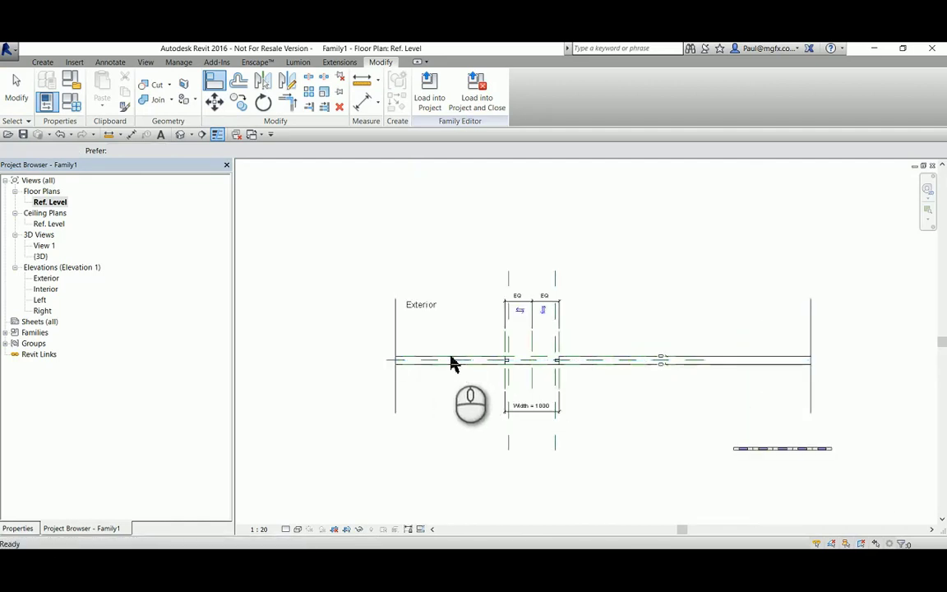
key("Escape")
- Extend the wall's left end further to the left
left_click(388, 364)
key("Escape")
left_click(391, 332)
left_click(742, 304)
left_click(414, 362)
left_click_drag(397, 359, 296, 361)
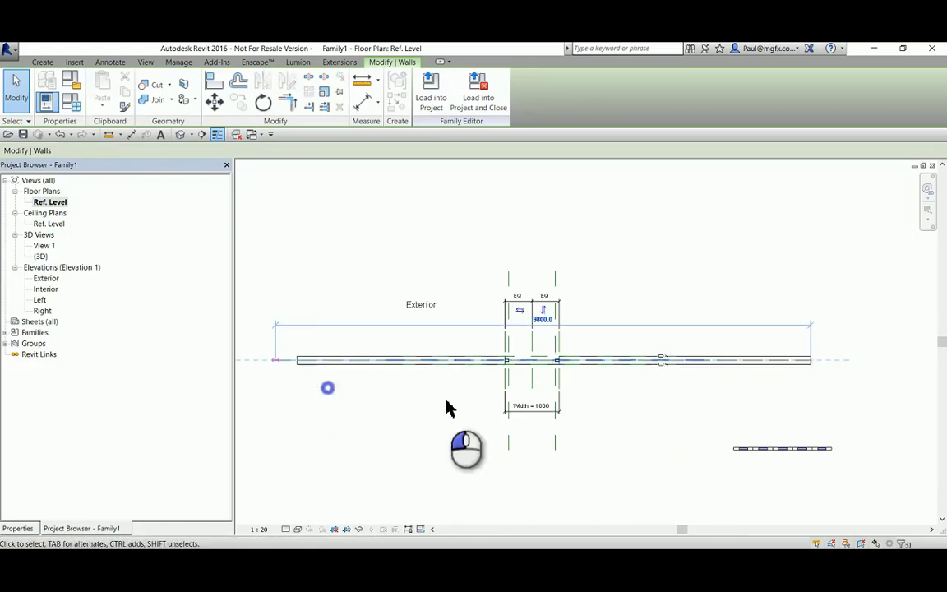
left_click(328, 386)
- Set the door's Width dimension to 4000
scroll(567, 403, "up", 2)
left_click(486, 402)
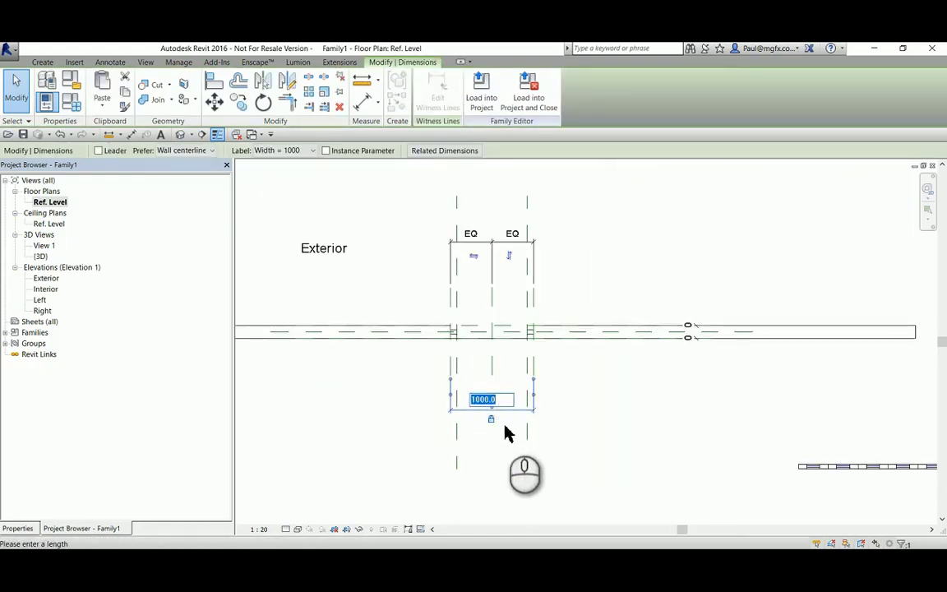
key("Return")
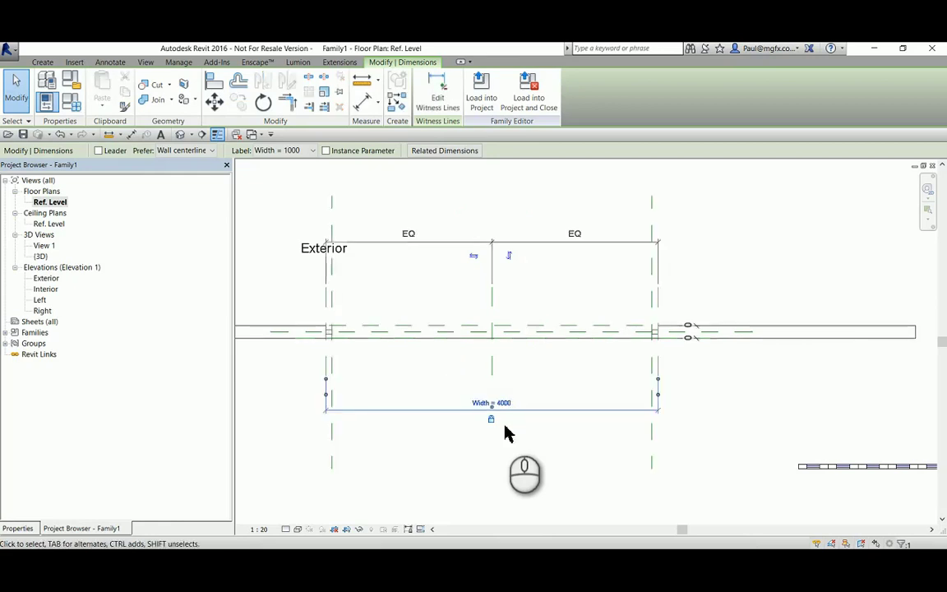
left_click(672, 374)
scroll(589, 415, "down", 2)
middle_click_drag(589, 414, 601, 411)
scroll(740, 436, "up", 3)
- Place a matching panel array (CS) from the opening end to the extrusion midpoint
left_click(771, 441)
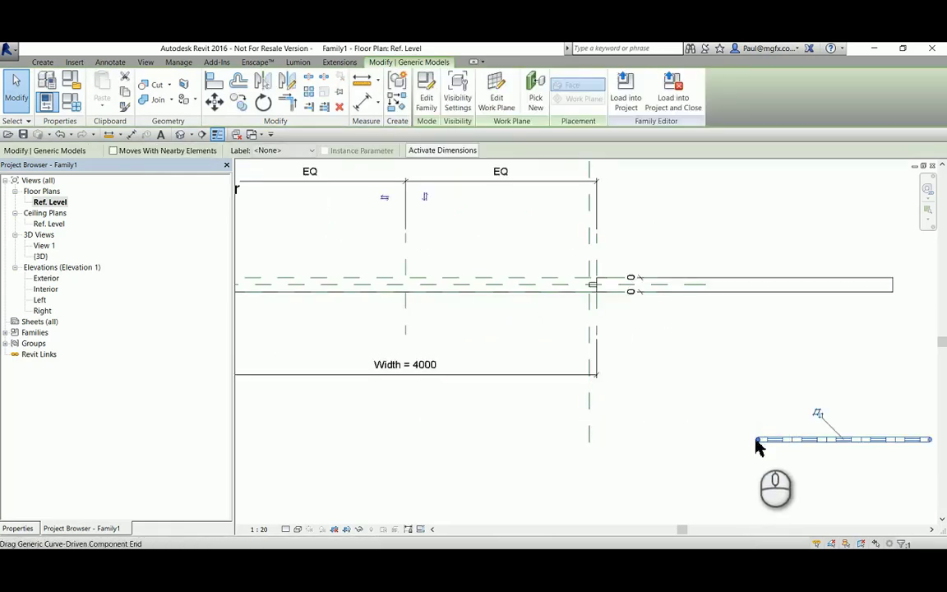
key("c")
key("s")
left_click(425, 320)
scroll(404, 324, "down", 2)
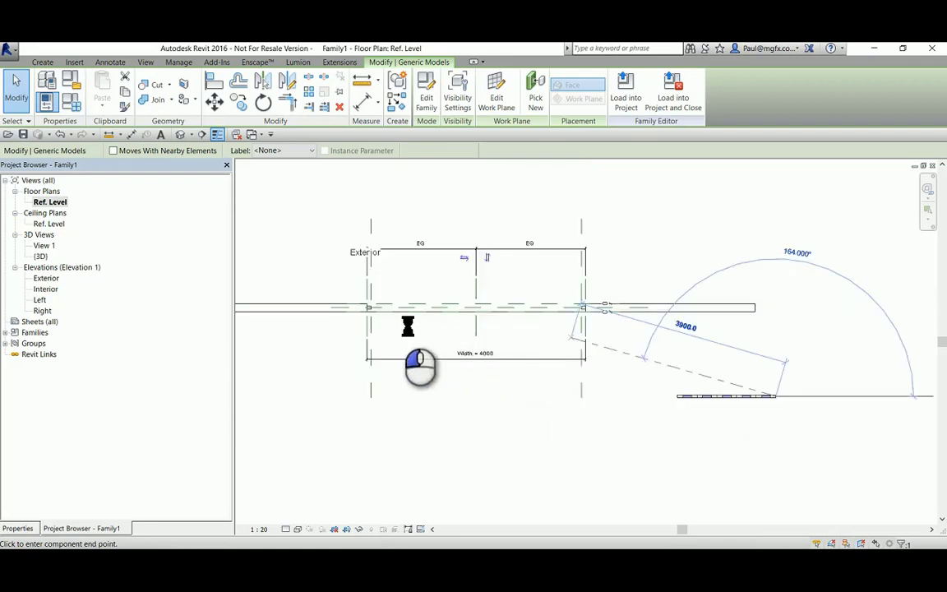
scroll(426, 317, "up", 2)
scroll(426, 314, "up", 5)
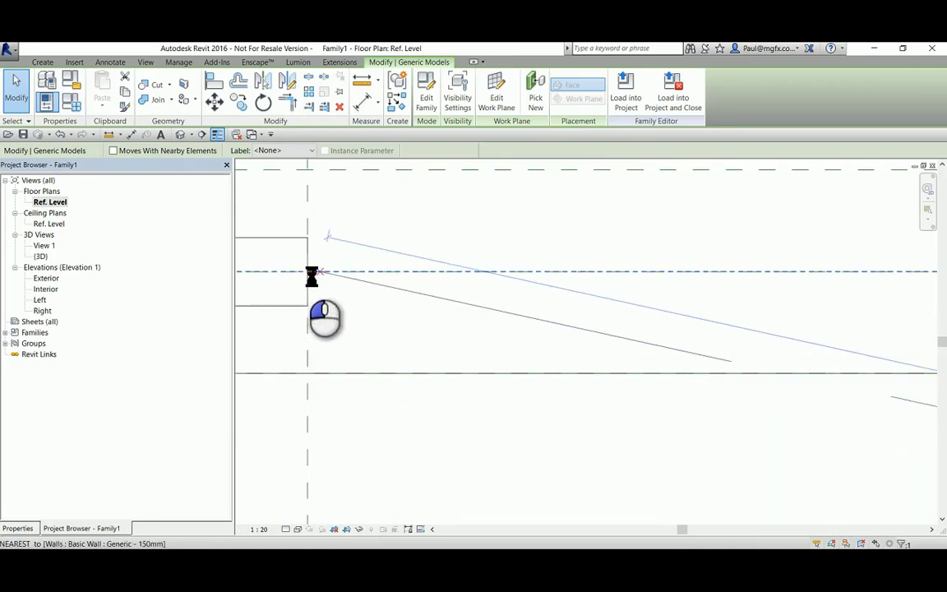
left_click(312, 274)
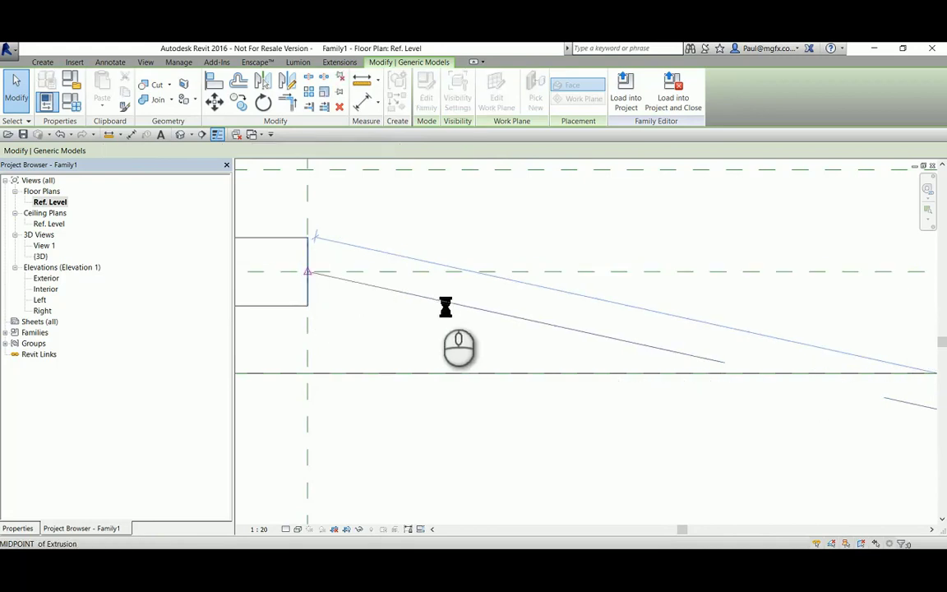
scroll(408, 370, "down", 2)
scroll(411, 362, "down", 2)
scroll(639, 385, "down", 1)
scroll(765, 423, "up", 1)
scroll(690, 421, "down", 2)
- Drag the panel array's end grip to the panel edge
middle_click_drag(690, 421, 644, 406)
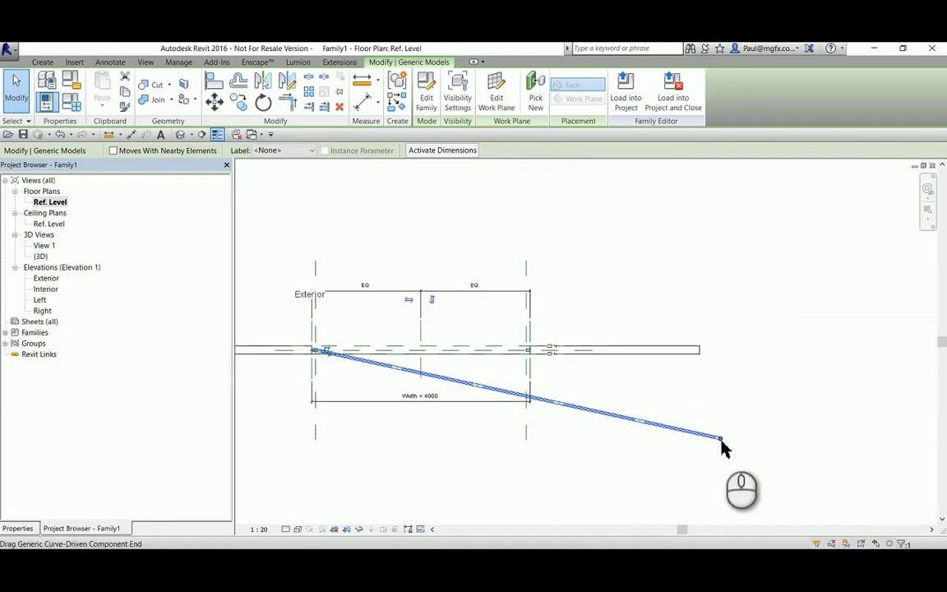
left_click_drag(720, 438, 678, 388)
scroll(532, 348, "up", 5)
scroll(595, 372, "up", 4)
scroll(678, 347, "down", 5)
- Flex the Width dimension to 5000
left_click(758, 425)
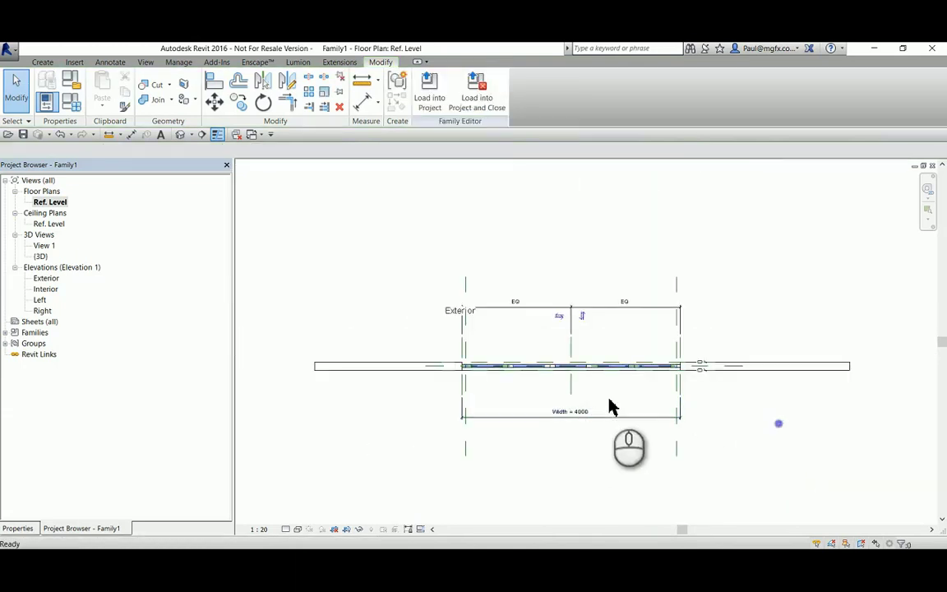
scroll(613, 391, "up", 3)
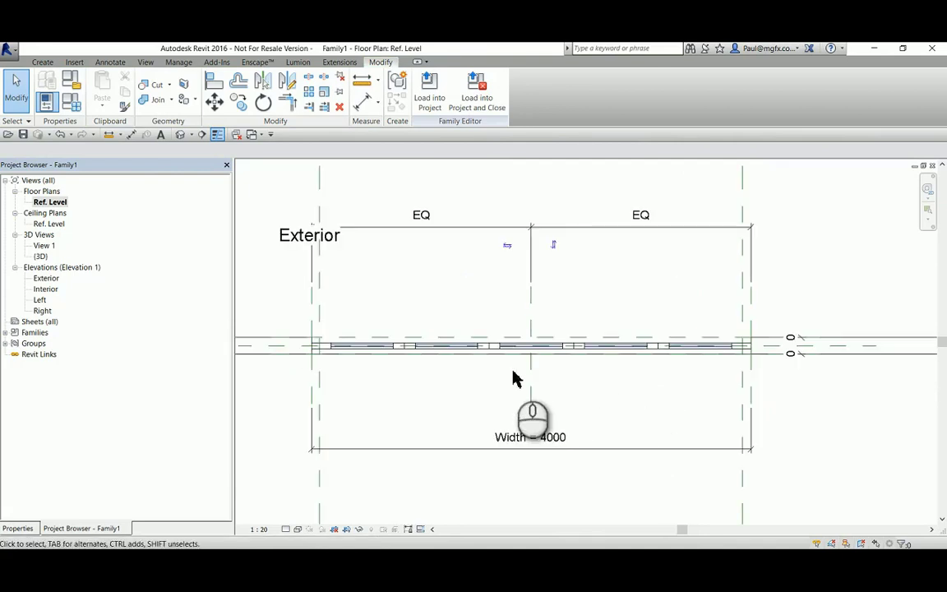
scroll(482, 353, "down", 2)
scroll(485, 353, "up", 1)
left_click(522, 432)
left_click(542, 434)
type("5000")
key("Return")
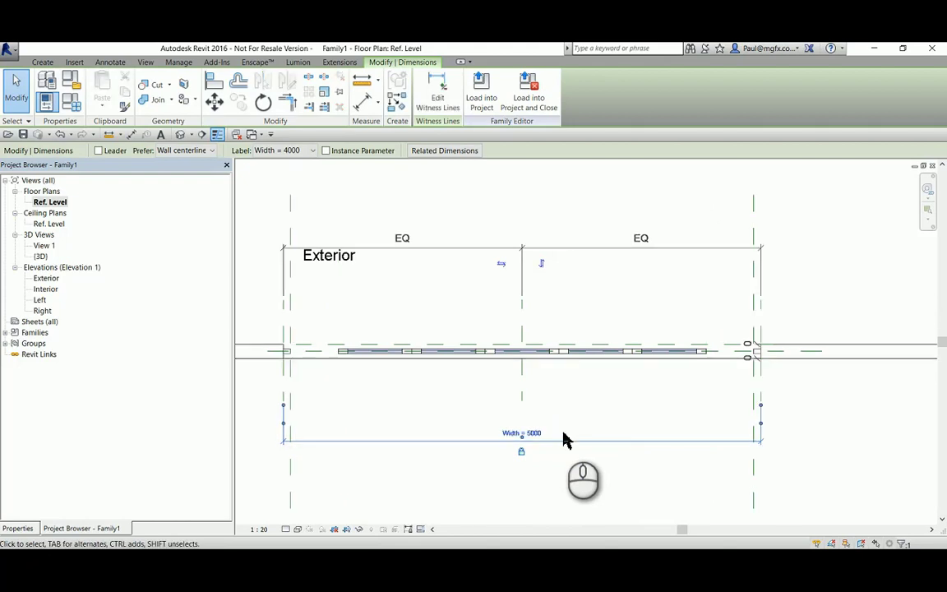
scroll(306, 329, "up", 3)
left_click(311, 276)
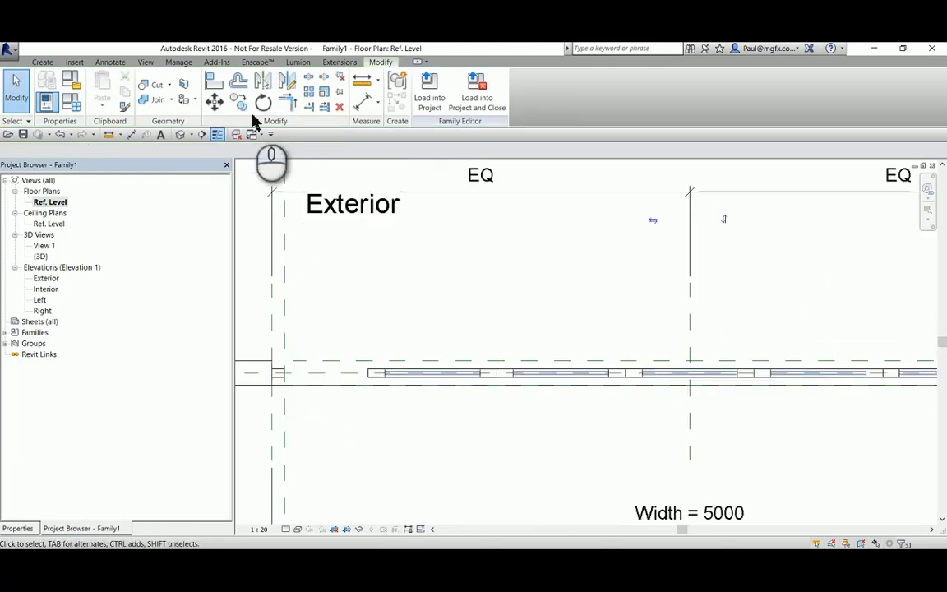
- Align and lock the panel array's left and right ends to the outer reference planes
left_click(213, 82)
left_click(284, 360)
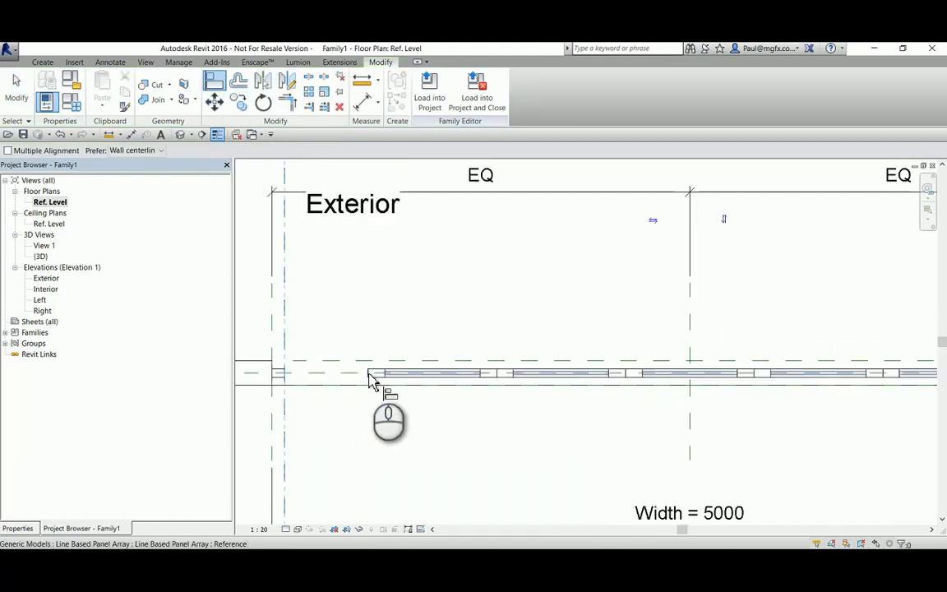
scroll(372, 374, "up", 4)
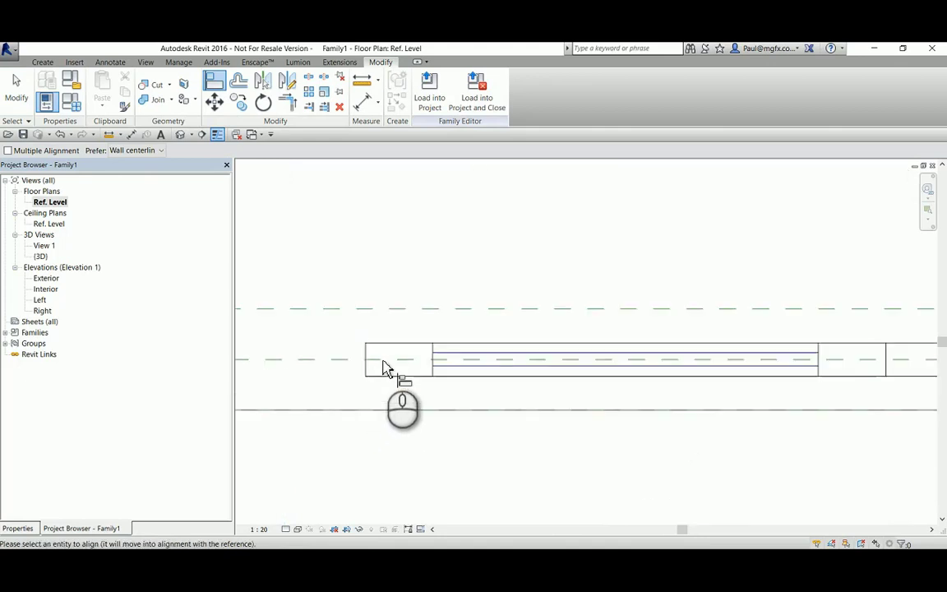
scroll(421, 368, "down", 5)
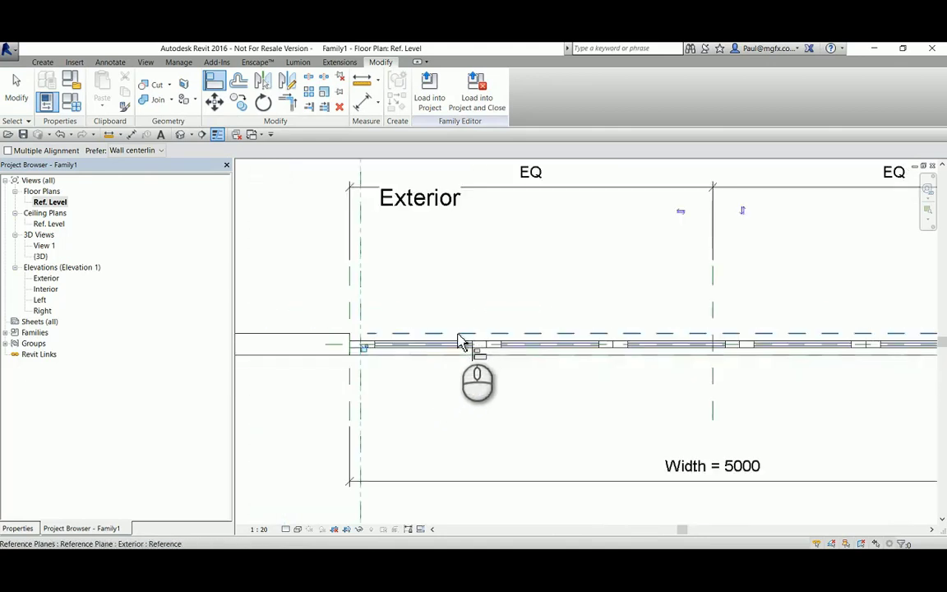
scroll(366, 345, "down", 2)
left_click(363, 344)
scroll(713, 337, "up", 2)
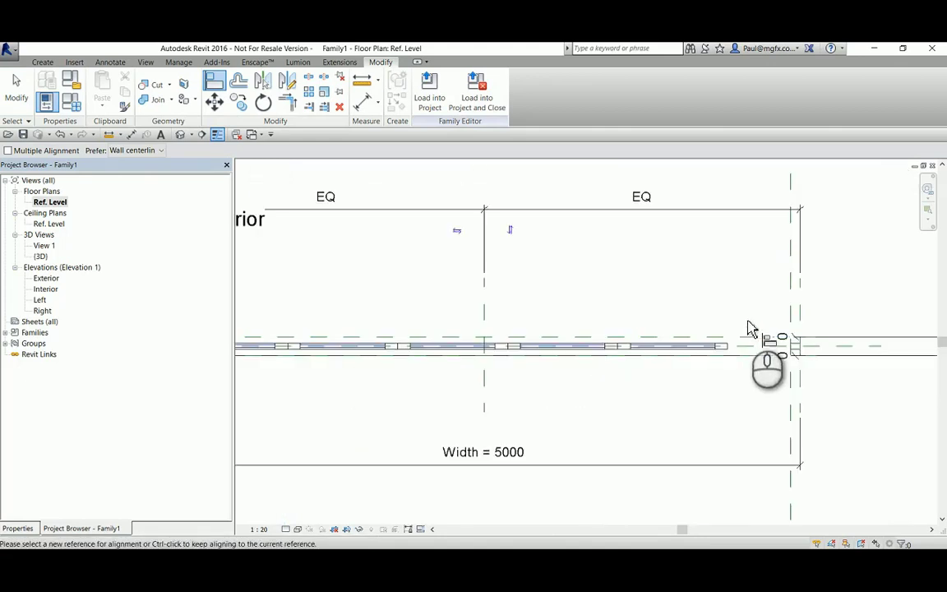
left_click(791, 309)
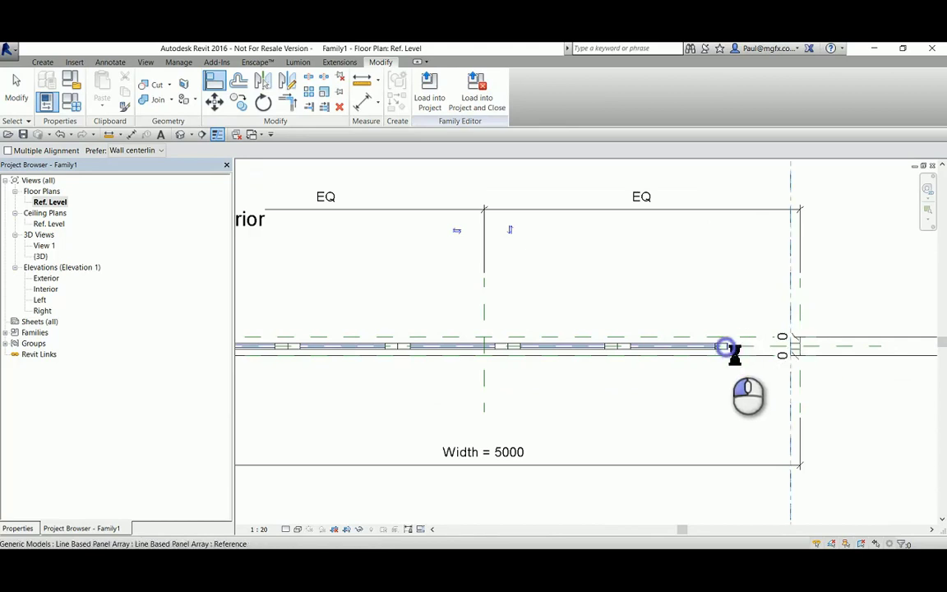
left_click(726, 346)
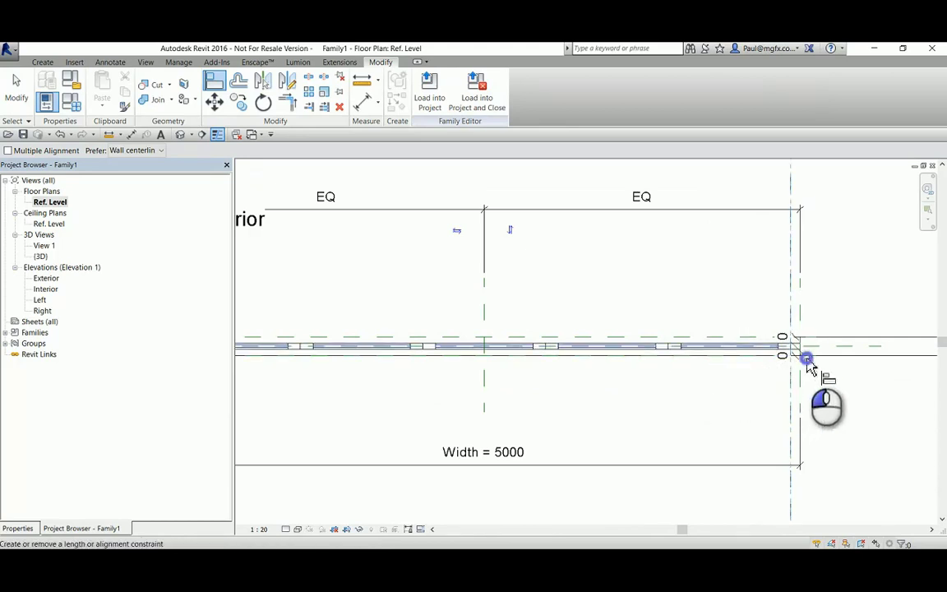
scroll(662, 349, "down", 2)
key("Escape")
left_click(573, 396)
- Reset Width back to 4000
left_click(579, 395)
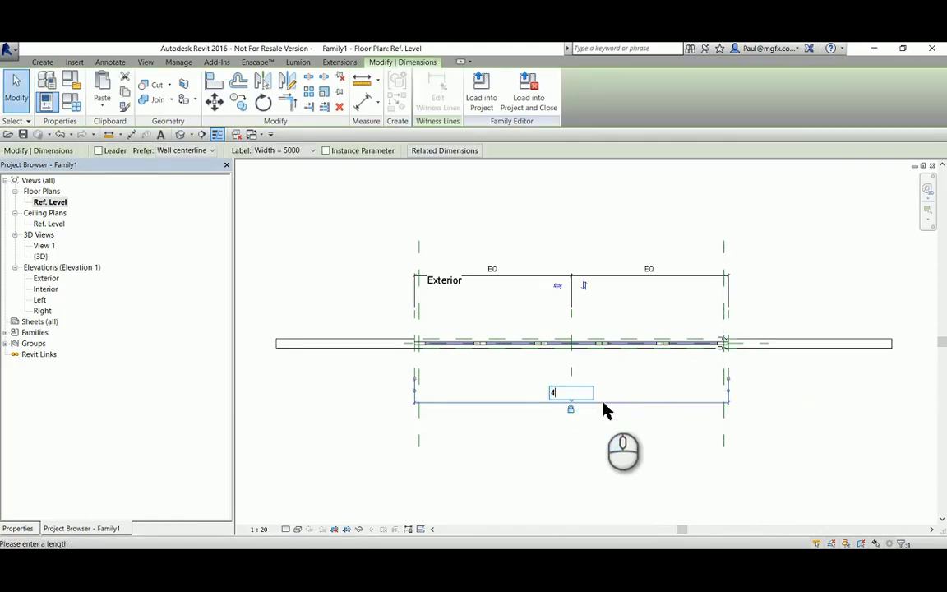
type("4000")
key("Return")
scroll(624, 378, "up", 2)
left_click(840, 408)
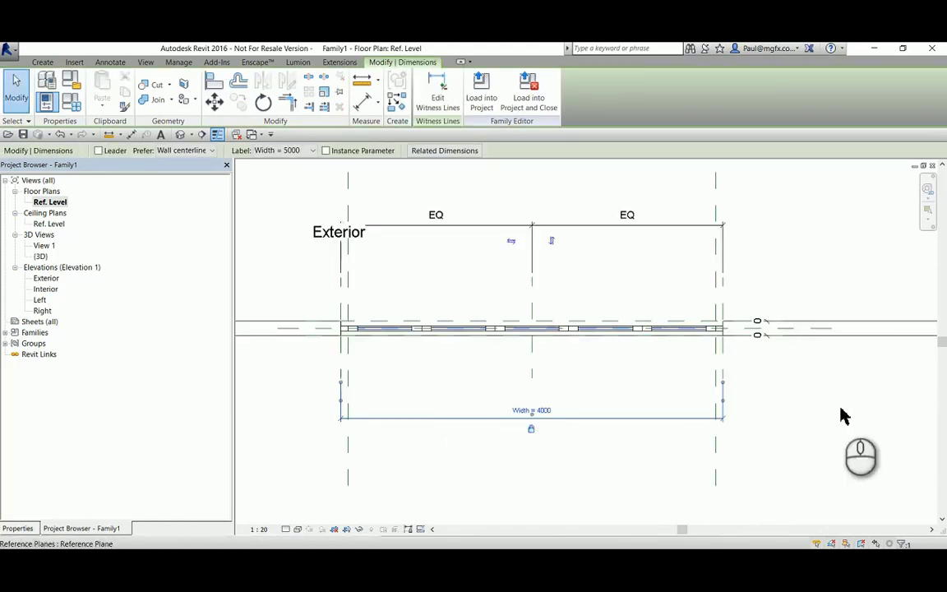
scroll(415, 337, "up", 2)
- Select the panel array and link its F_w, F_w_b and G_t to the matching family parameters
left_click(360, 327)
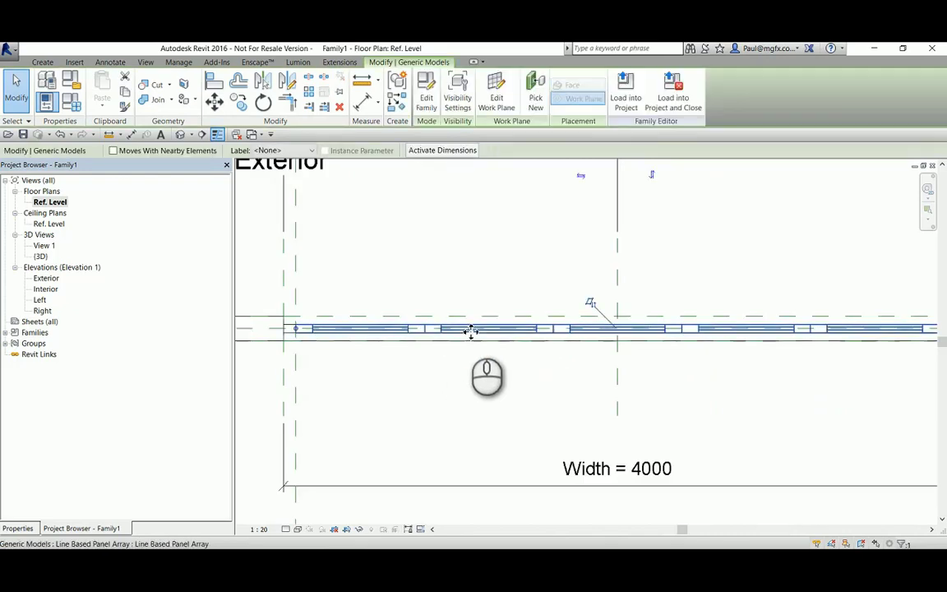
left_click(25, 527)
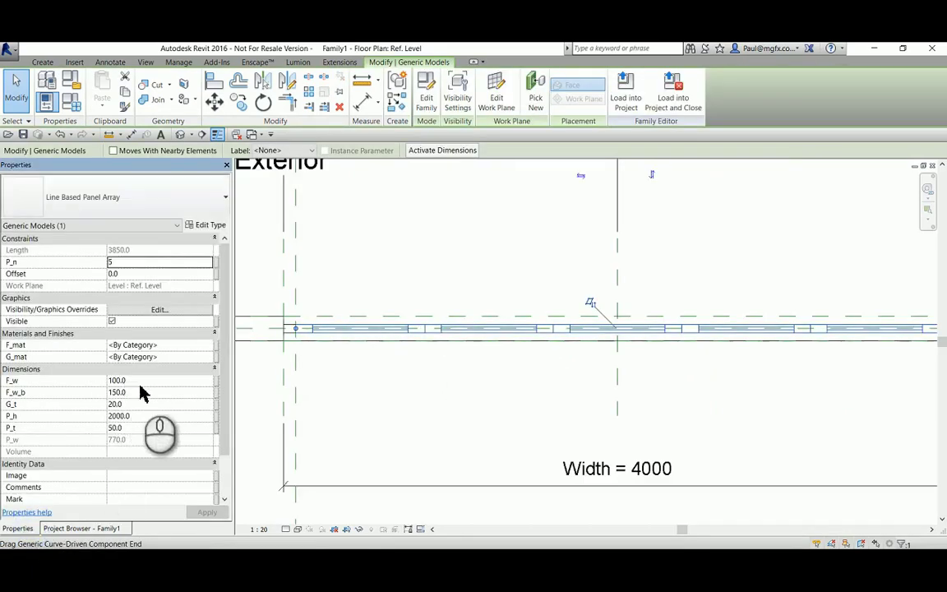
left_click(218, 388)
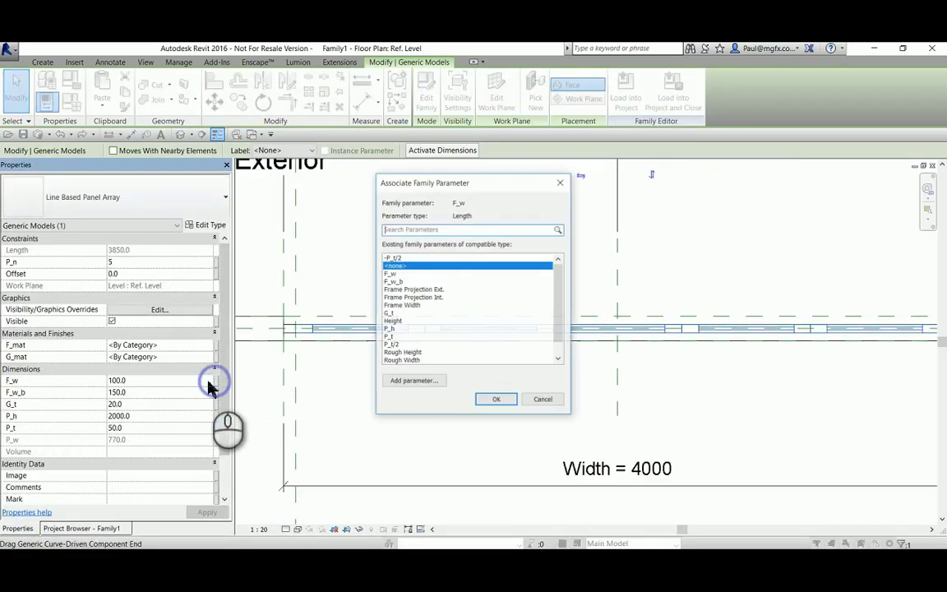
left_click(401, 275)
left_click(496, 400)
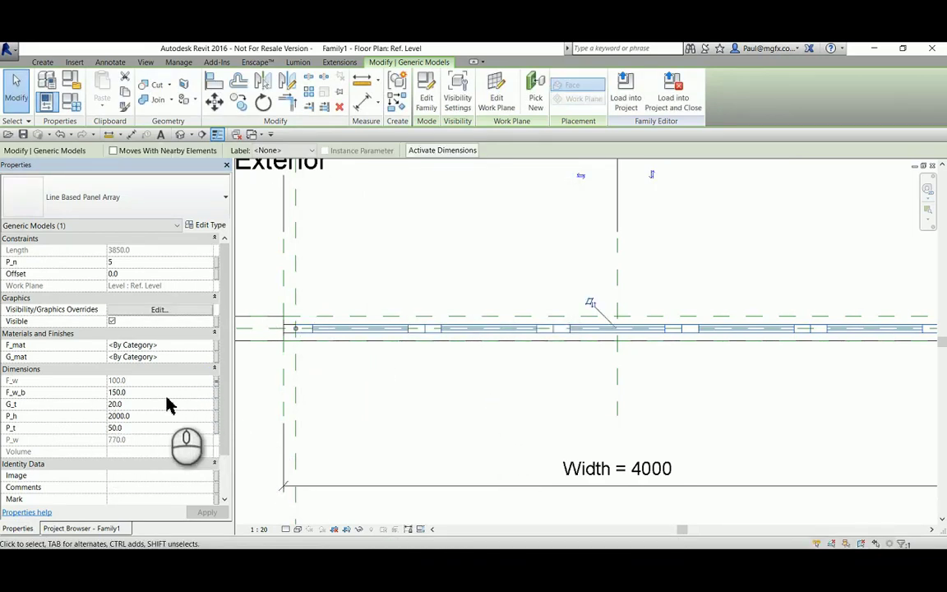
left_click(215, 393)
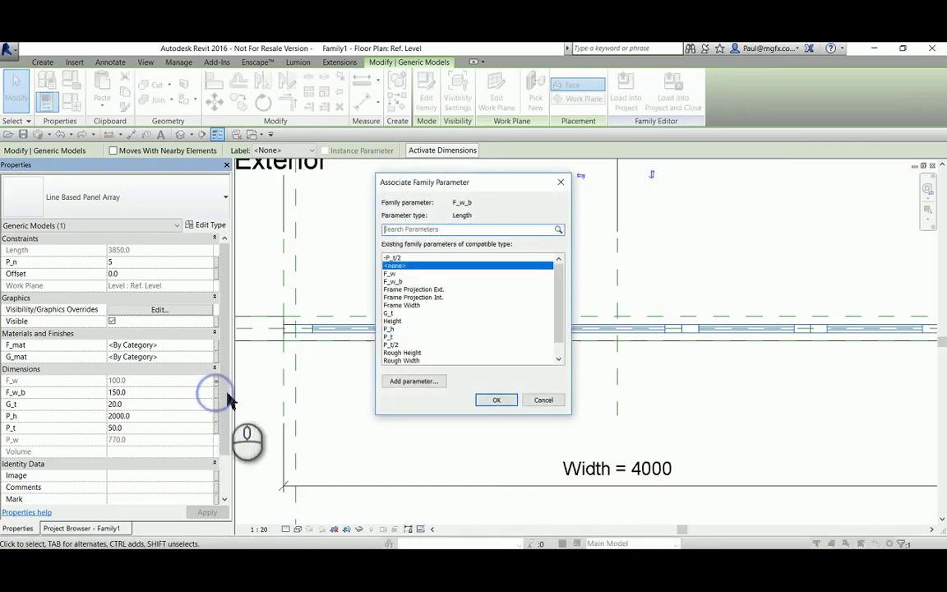
left_click(392, 281)
left_click(497, 399)
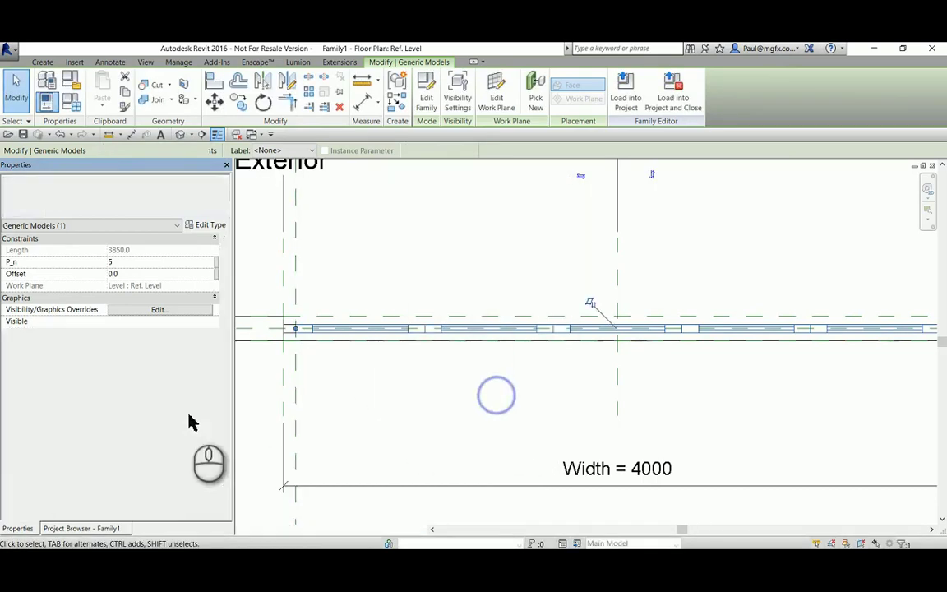
left_click(215, 404)
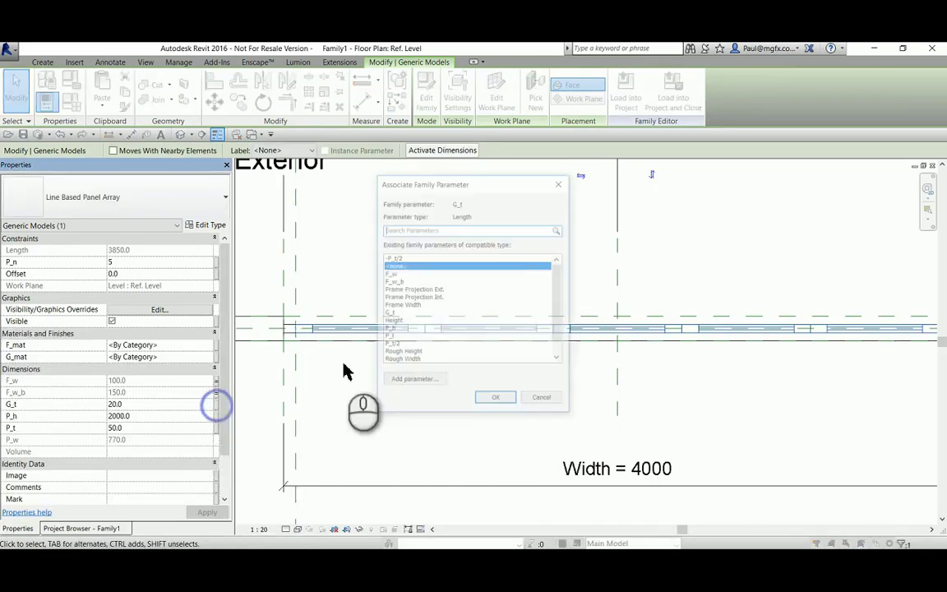
left_click(393, 317)
left_click(496, 400)
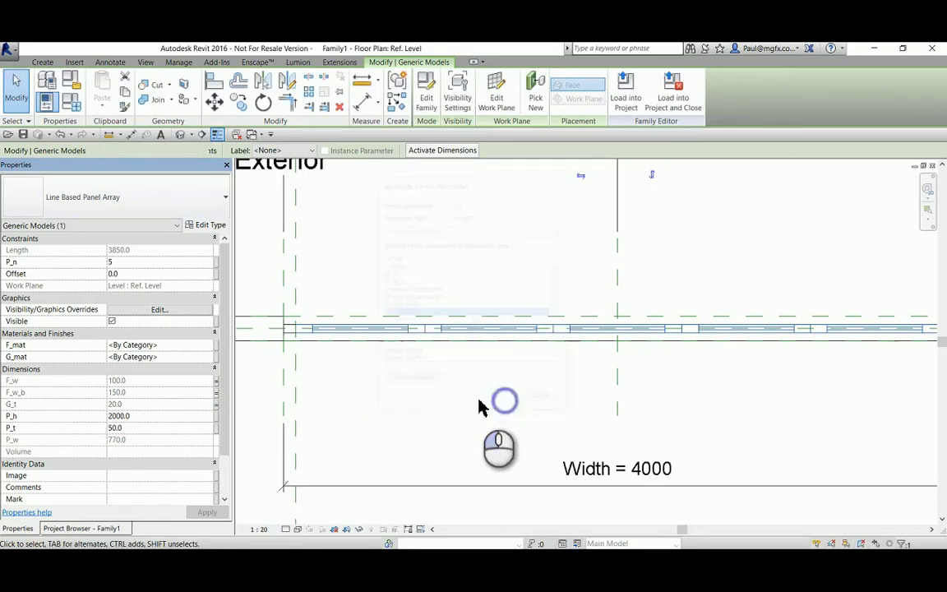
- Link the array's P_h, P_t and P_n to family parameters, giving 4 panels
left_click(216, 416)
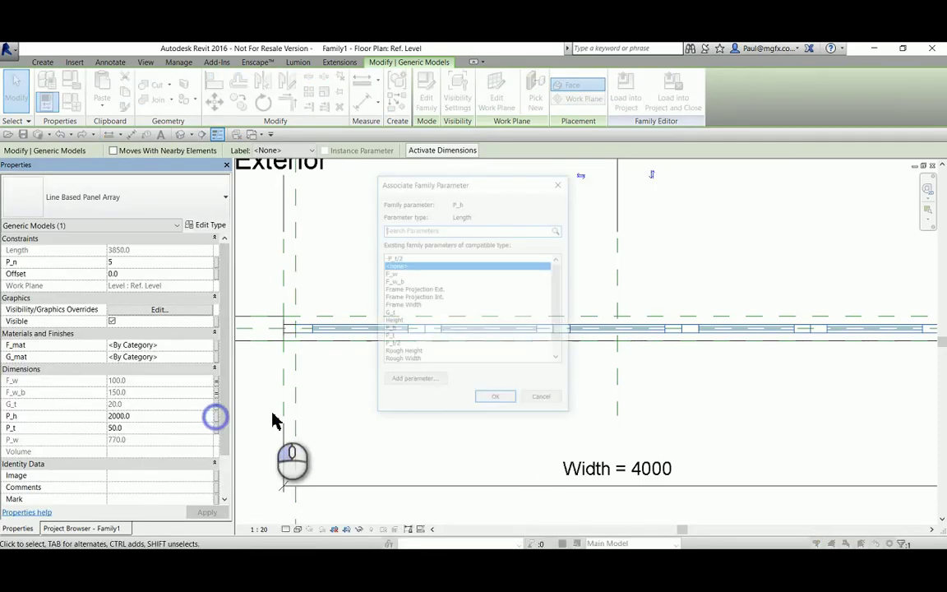
left_click(390, 329)
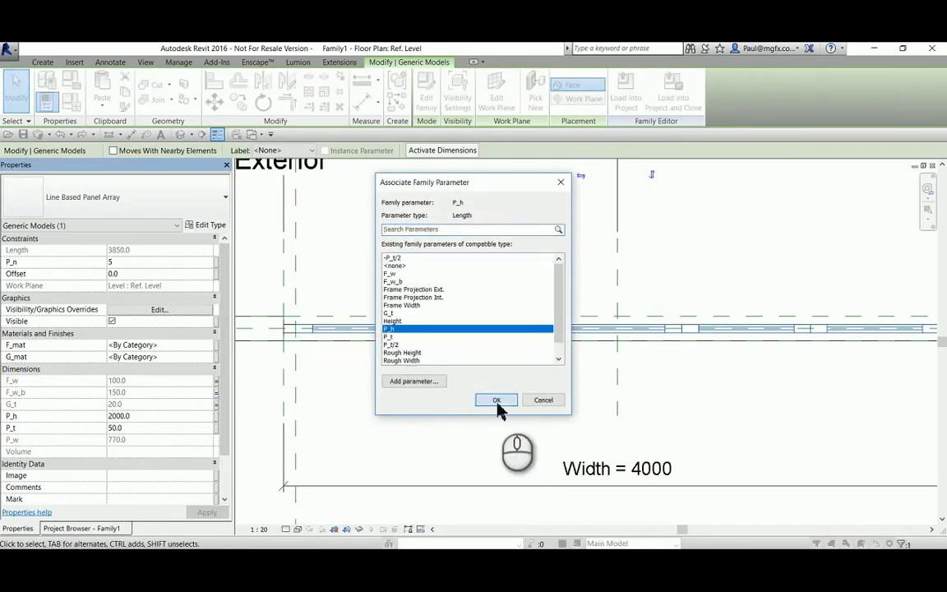
left_click(497, 399)
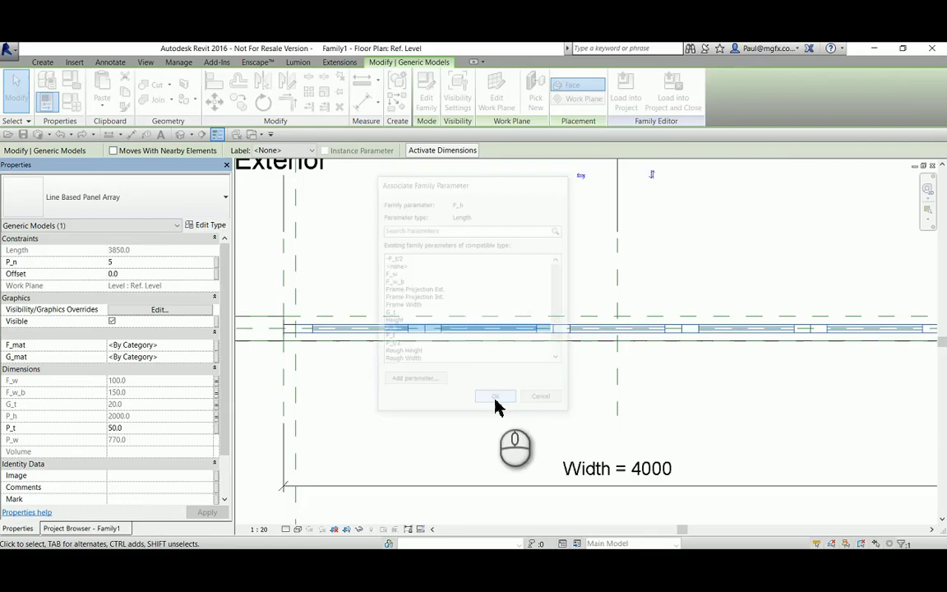
left_click(216, 428)
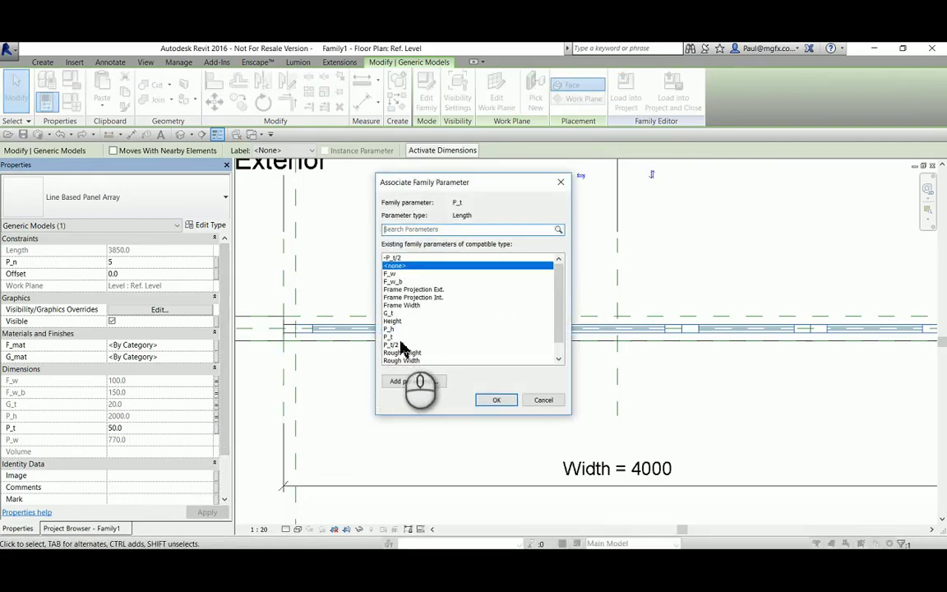
left_click(393, 336)
left_click(496, 400)
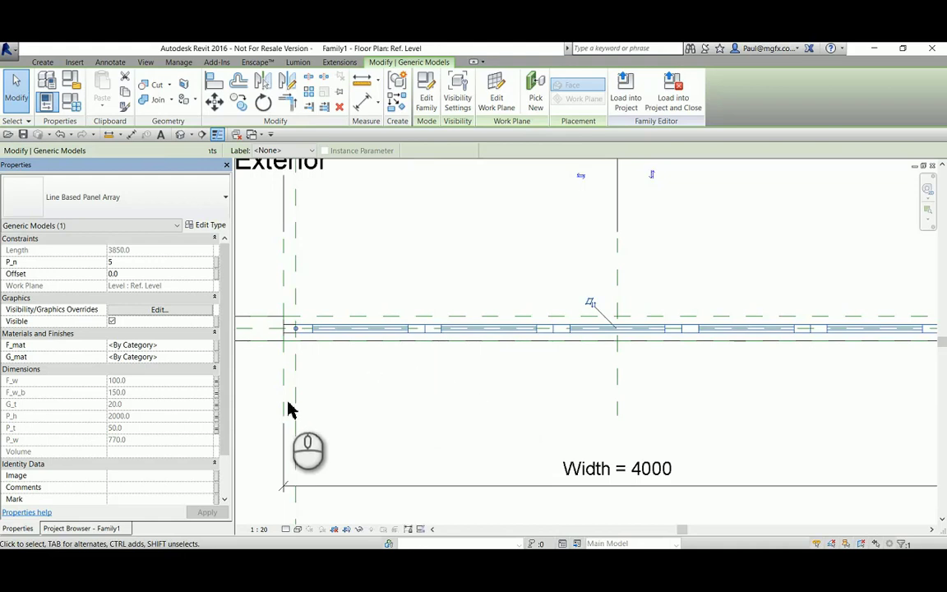
left_click(217, 263)
left_click(402, 266)
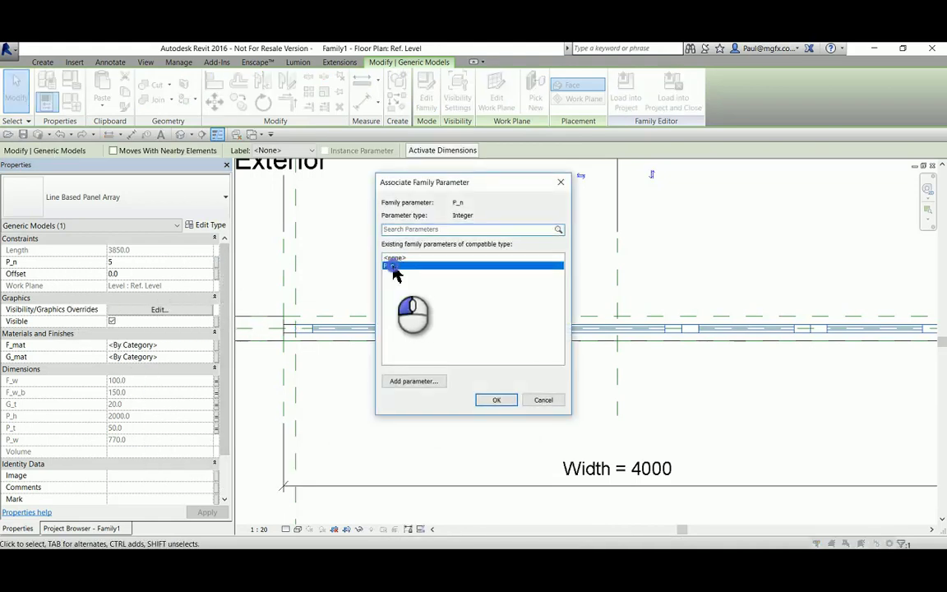
left_click(500, 400)
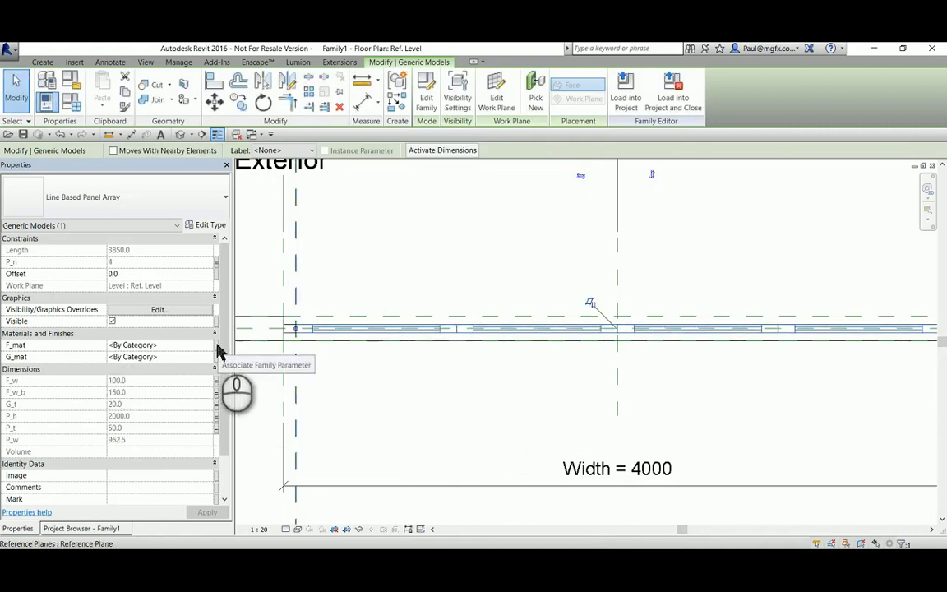
- Save the family as Sliding Stacking Door.rfa in the folder holding the Panel files
left_click(25, 135)
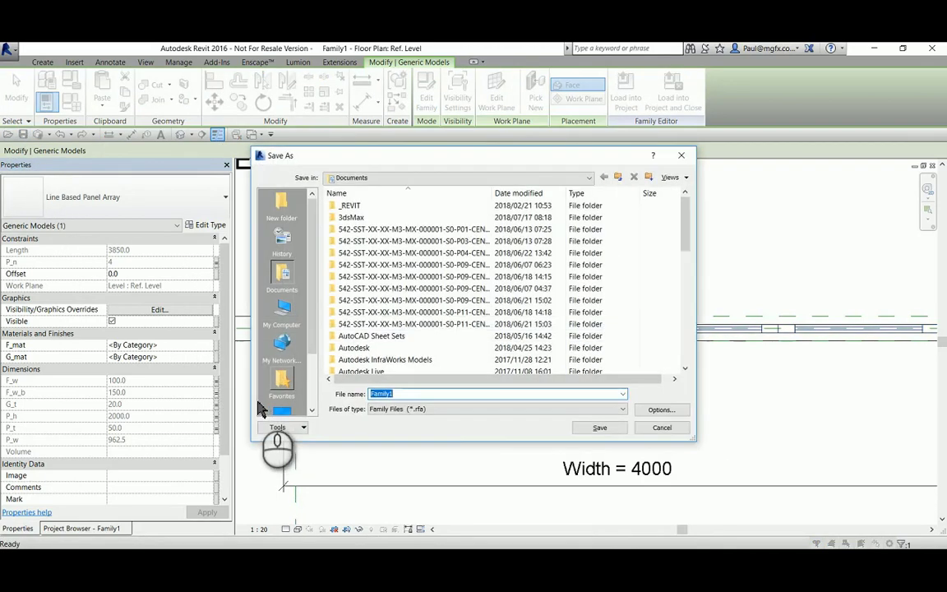
left_click(282, 209)
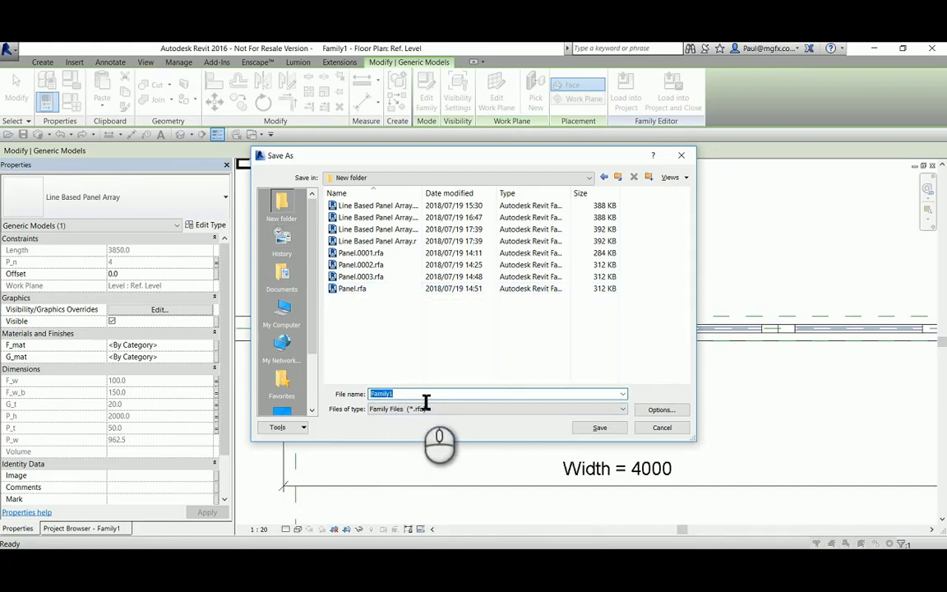
type("Sliding Stacking Door")
left_click(598, 427)
- Link the array's frame and glass materials to the F_mat and G_mat family parameters
left_click(420, 306)
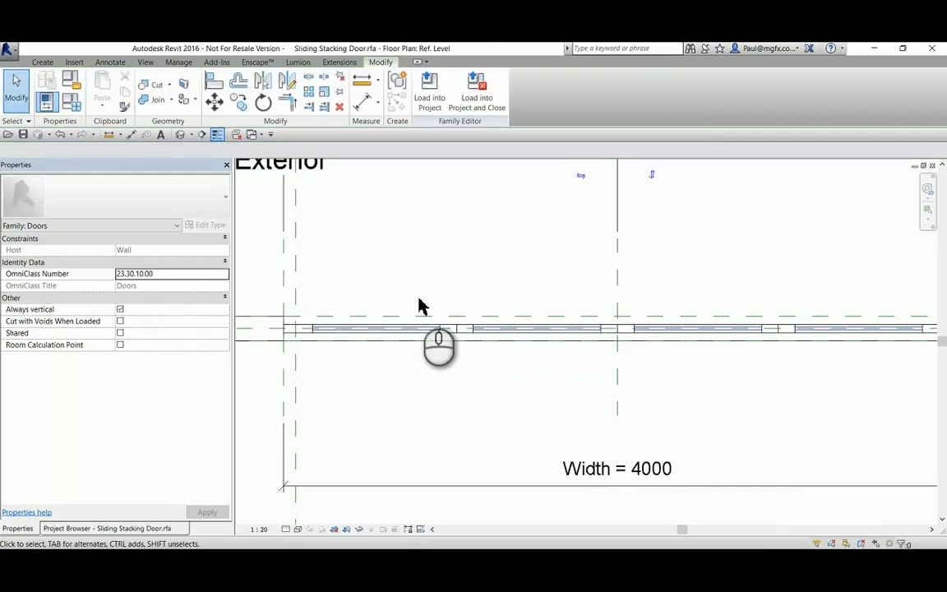
left_click(363, 332)
key("Escape")
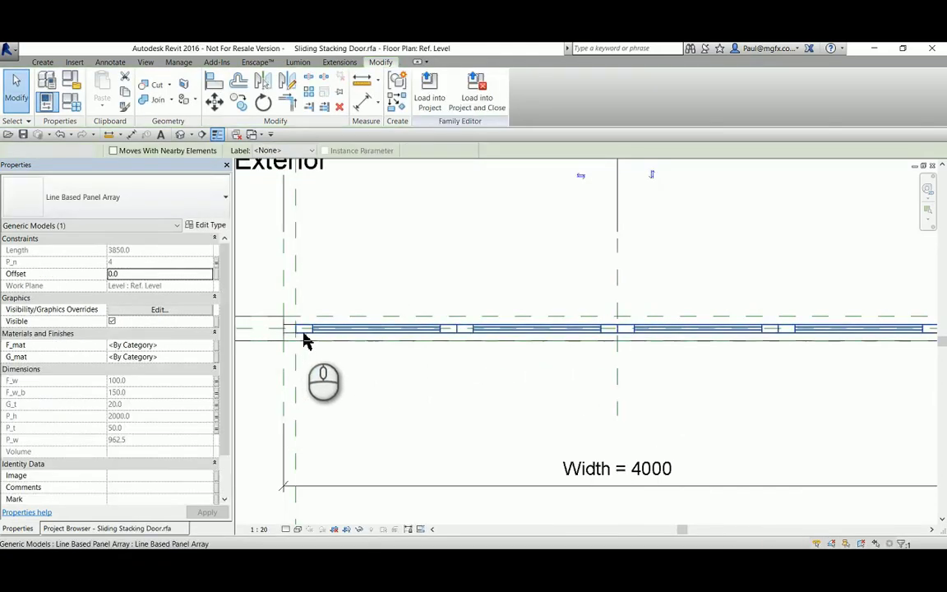
left_click(304, 332)
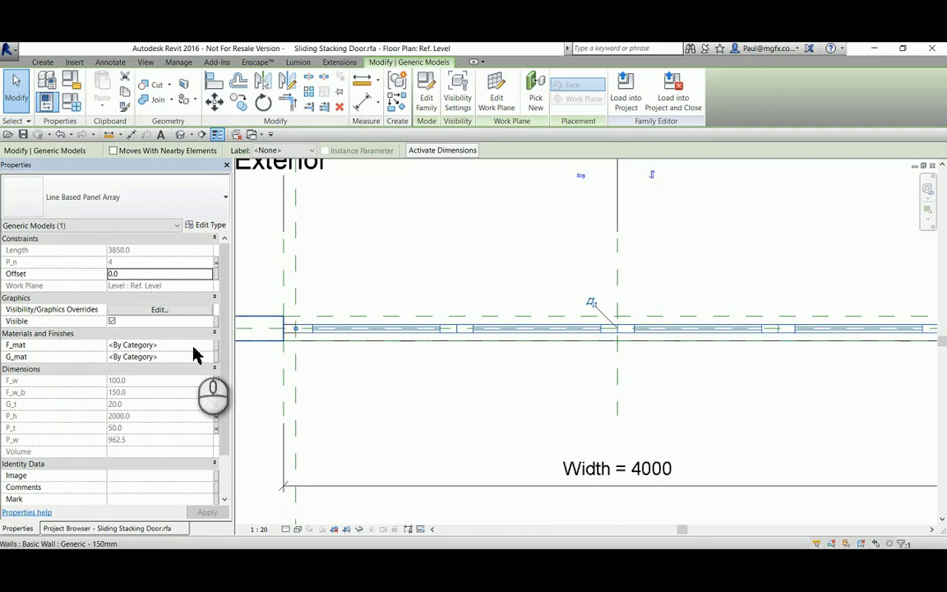
left_click(218, 351)
left_click(395, 265)
left_click(501, 401)
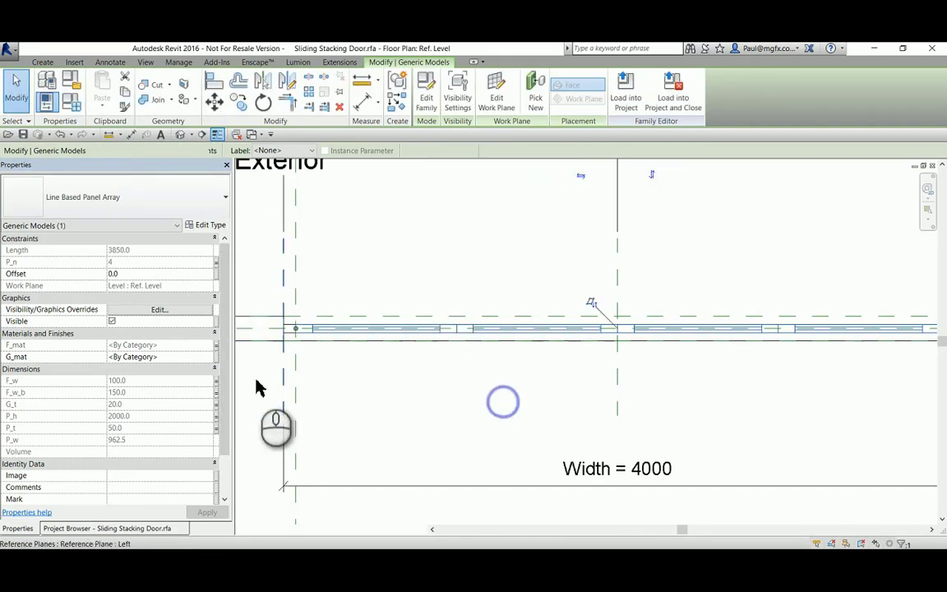
left_click(218, 357)
left_click(393, 273)
left_click(495, 399)
left_click(433, 401)
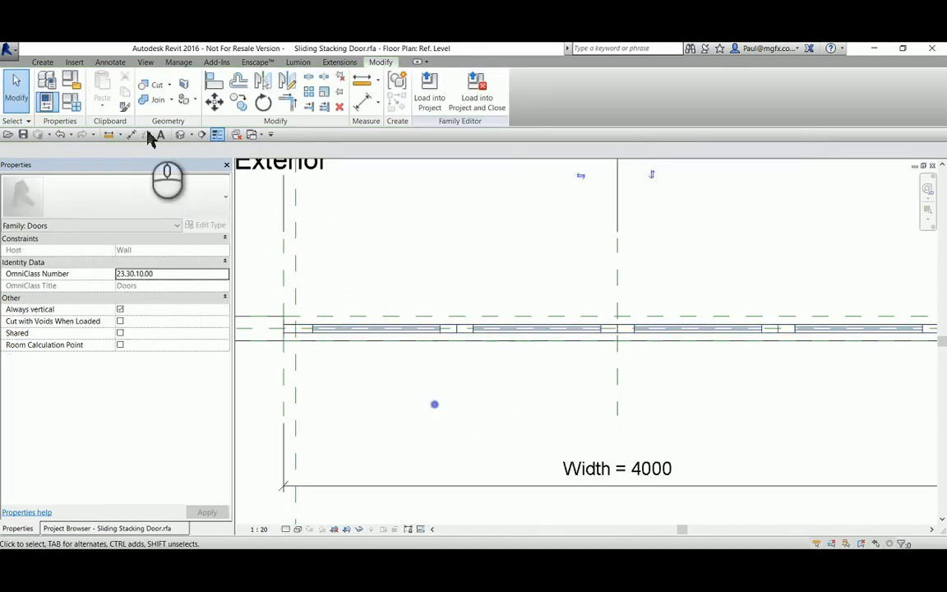
- In Family Types, search the library for 'oak' and assign Oak, White to F_mat
left_click(49, 99)
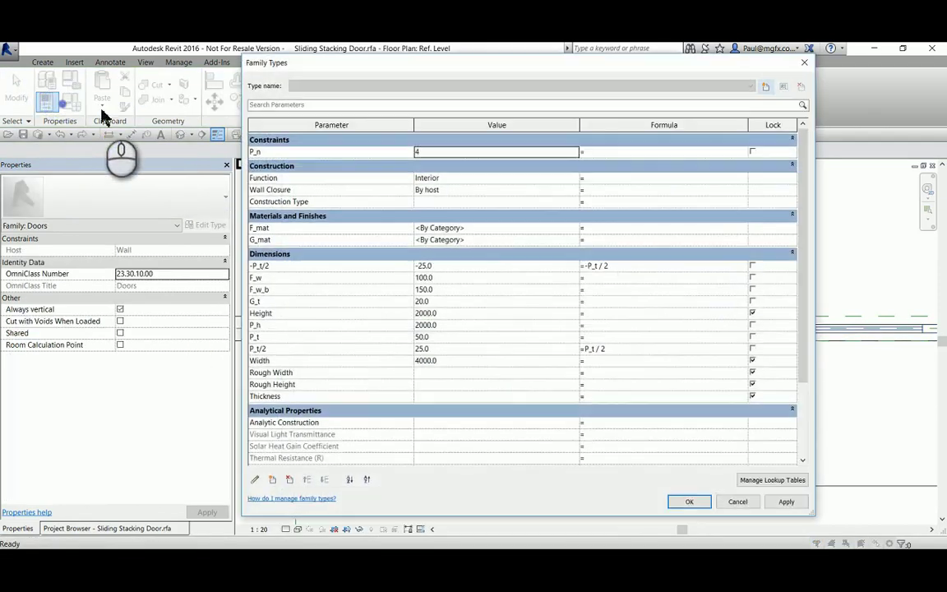
left_click(573, 227)
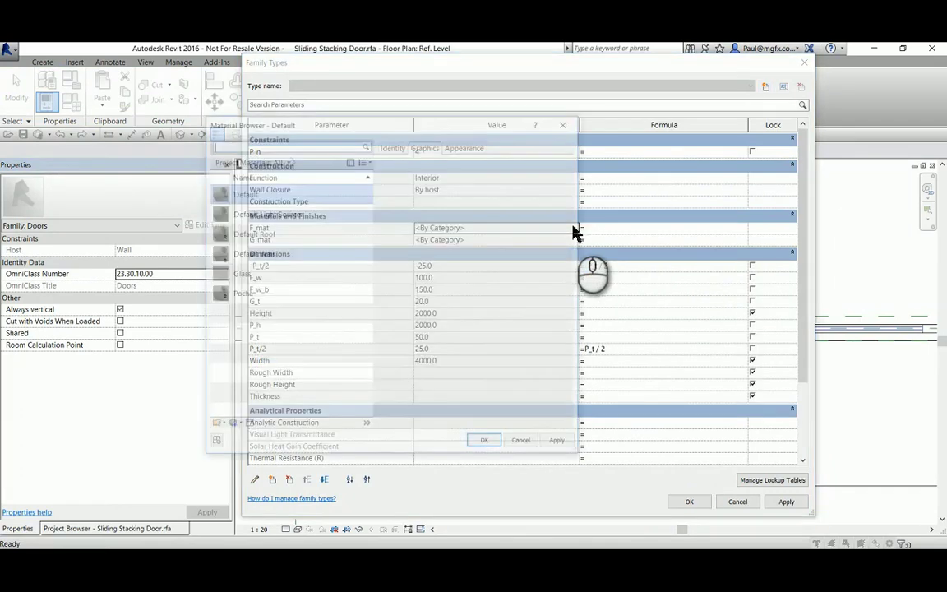
left_click(240, 144)
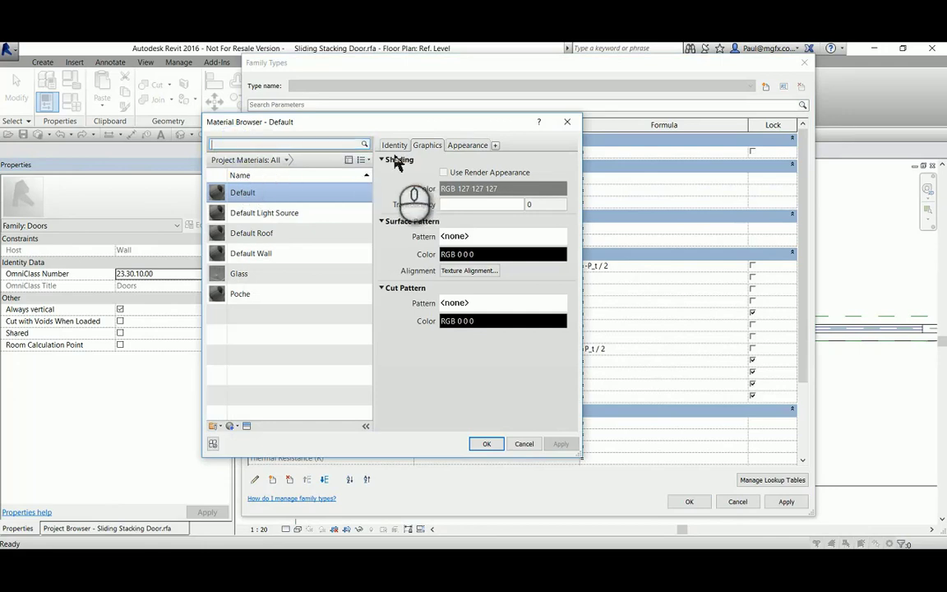
left_click(350, 159)
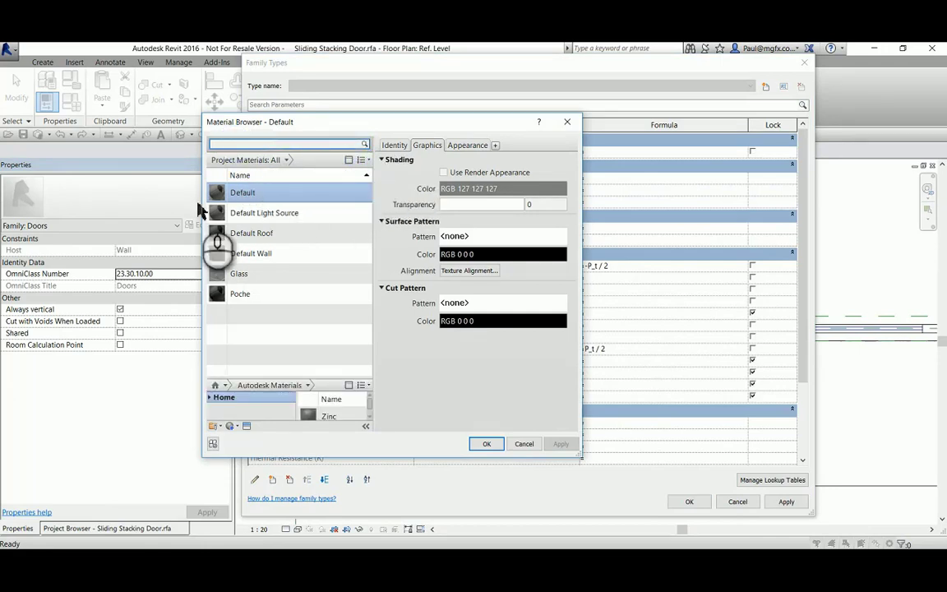
left_click_drag(583, 456, 864, 524)
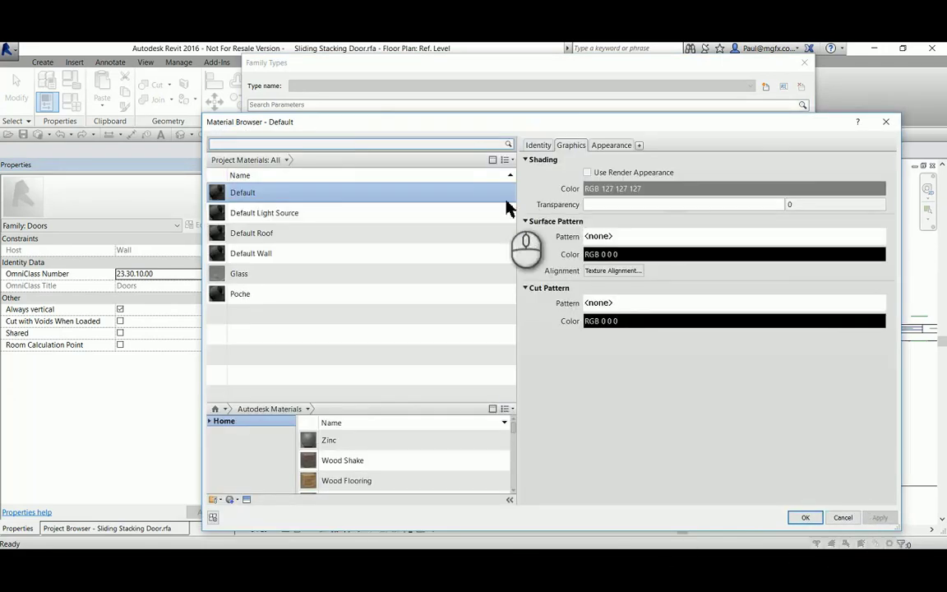
left_click_drag(460, 121, 263, 85)
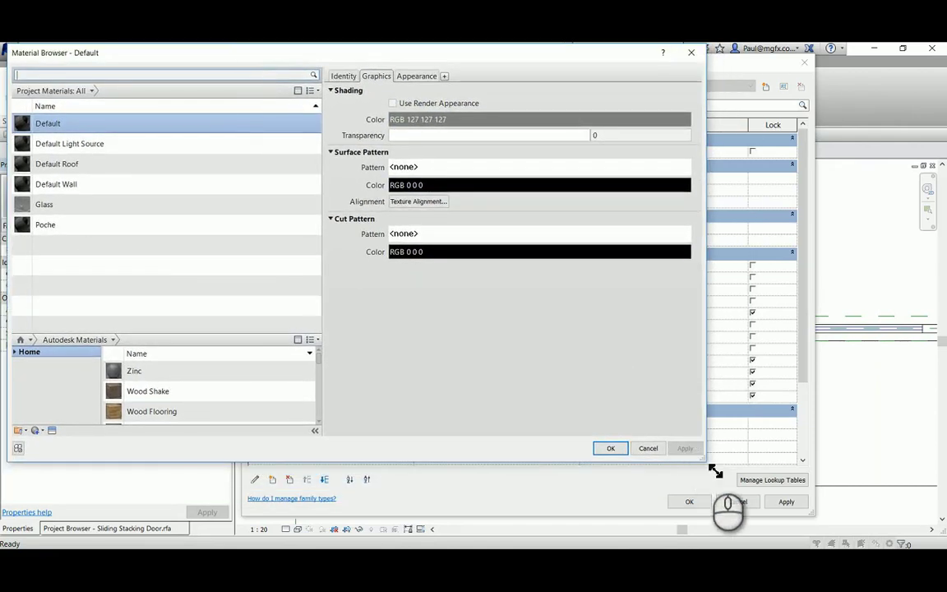
left_click_drag(704, 458, 884, 539)
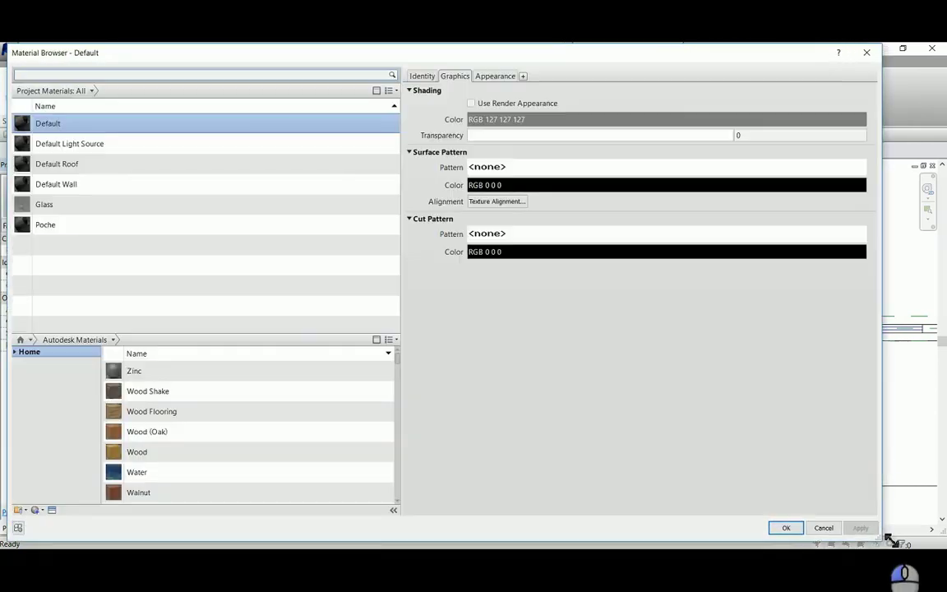
left_click(51, 76)
type("oak")
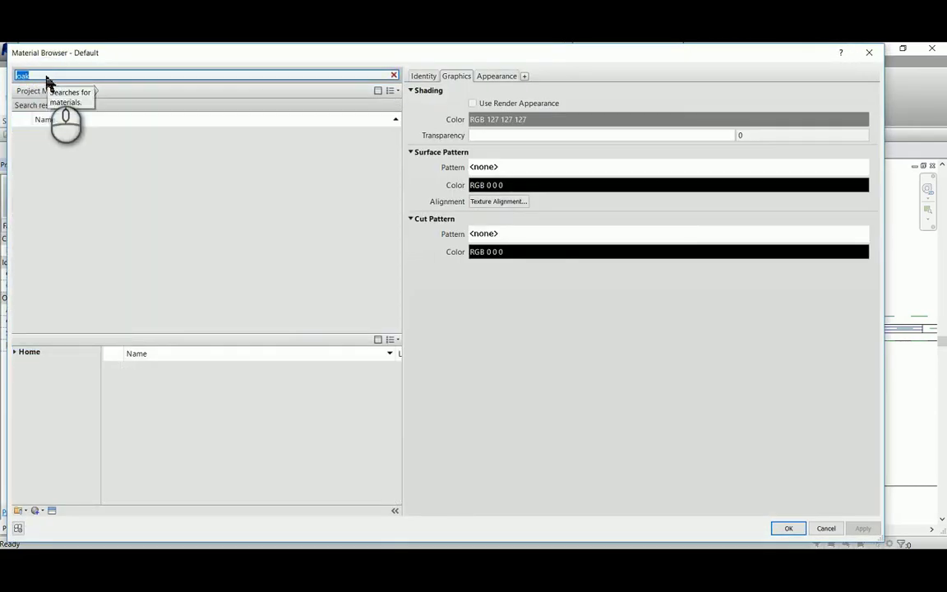
left_click(162, 372)
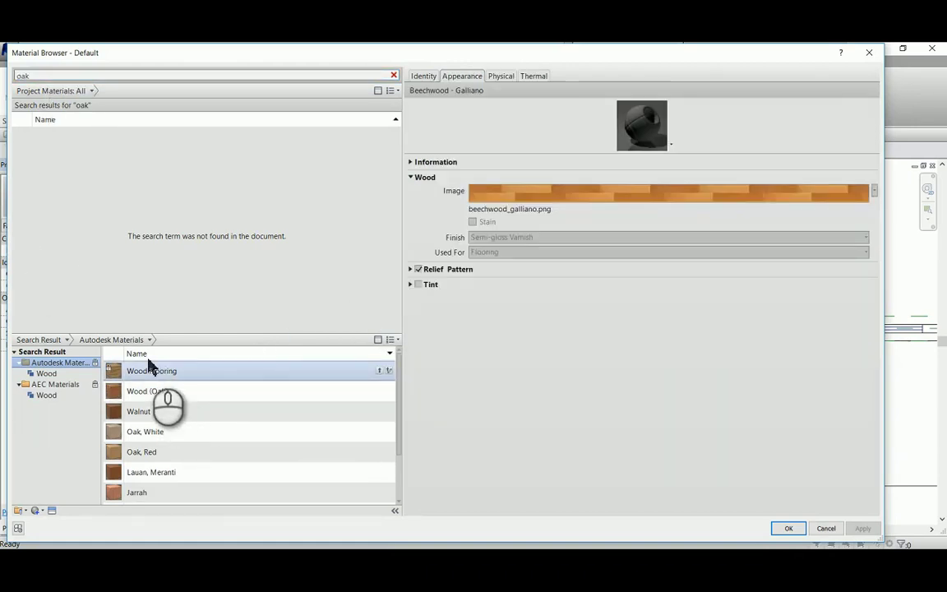
left_click(159, 436)
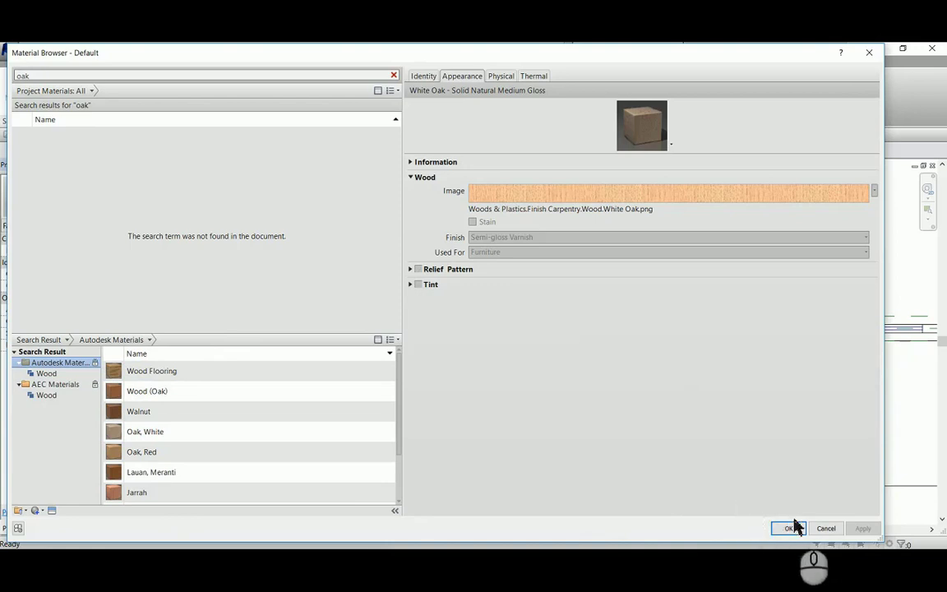
double_click(145, 432)
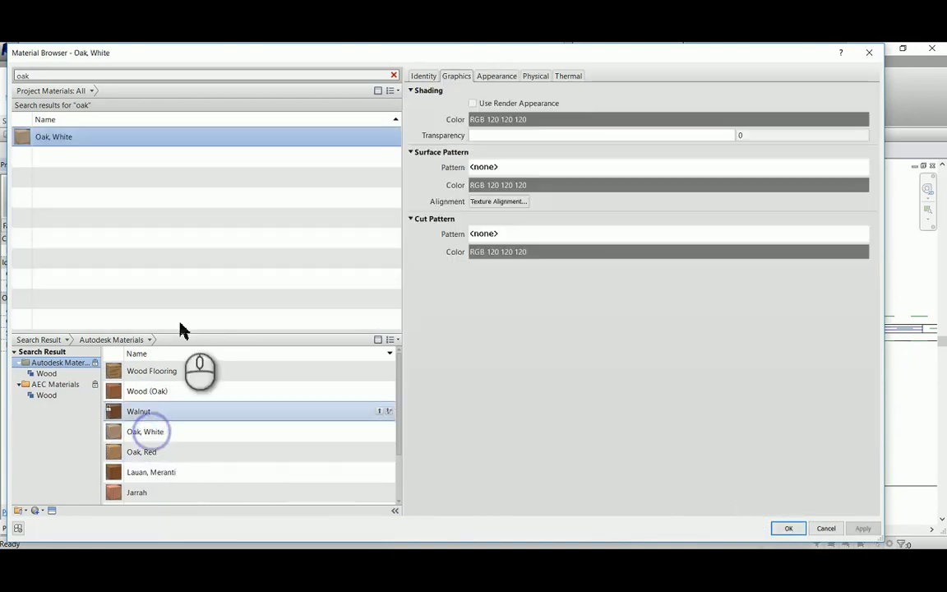
double_click(63, 139)
- Assign the Glass material to G_mat
left_click(557, 241)
left_click(574, 239)
left_click(65, 76)
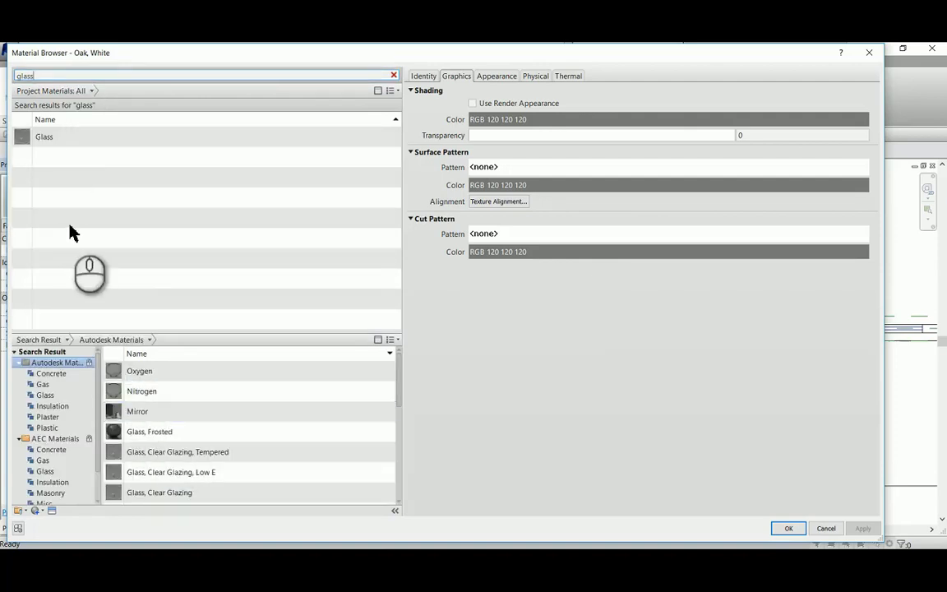
double_click(40, 138)
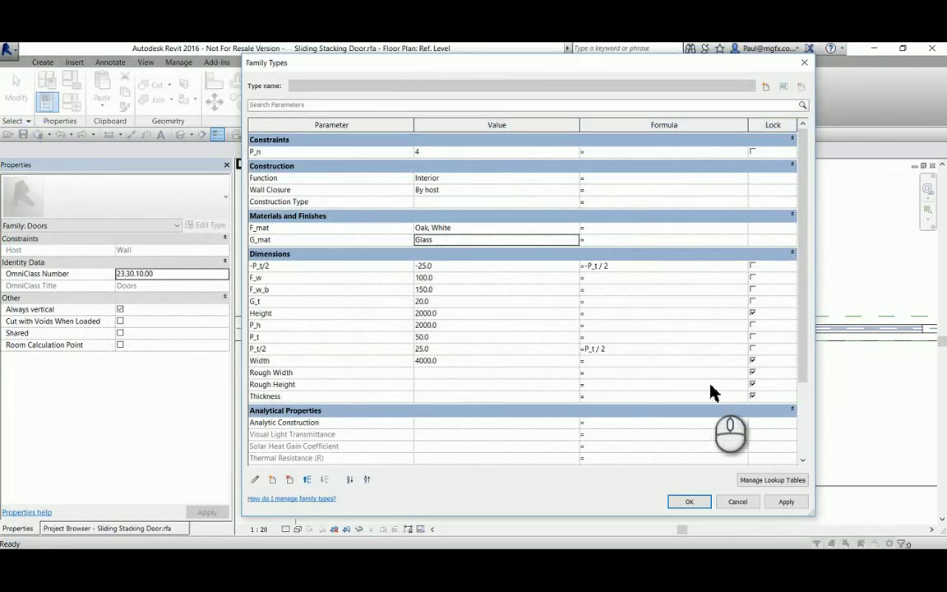
- Apply the family type changes and open the door's default 3D view
left_click(689, 502)
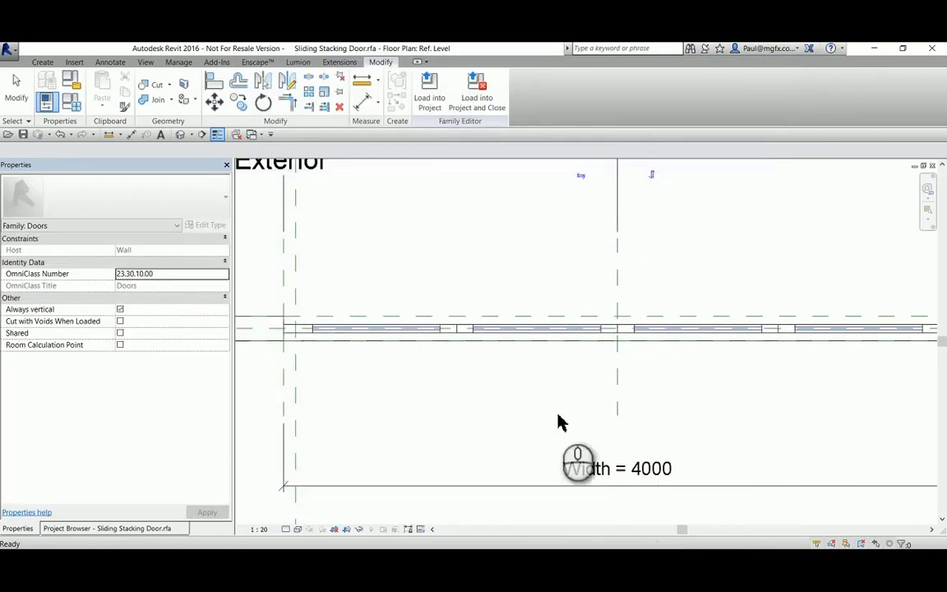
scroll(482, 384, "down", 2)
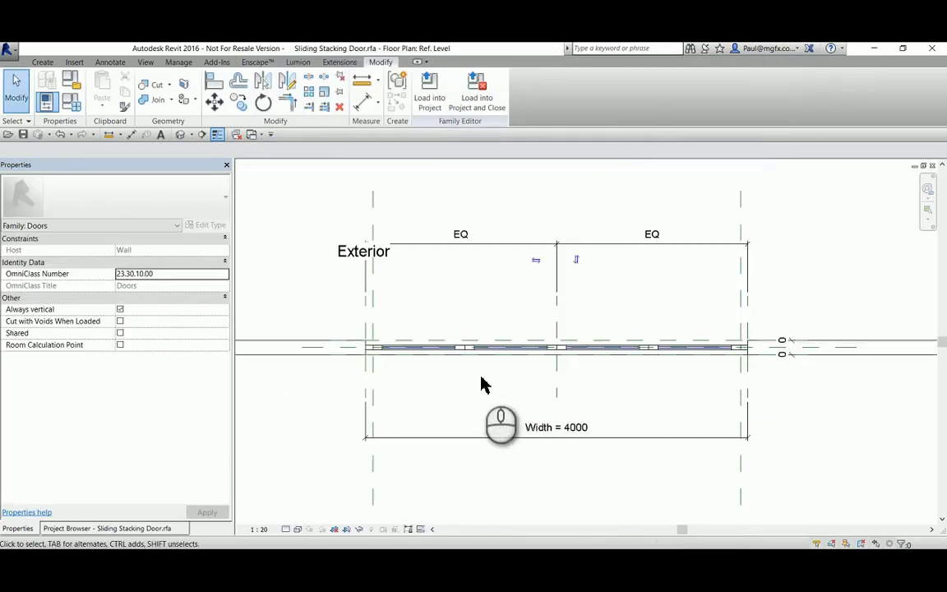
left_click(181, 134)
middle_click_drag(615, 387, 288, 534, "shift")
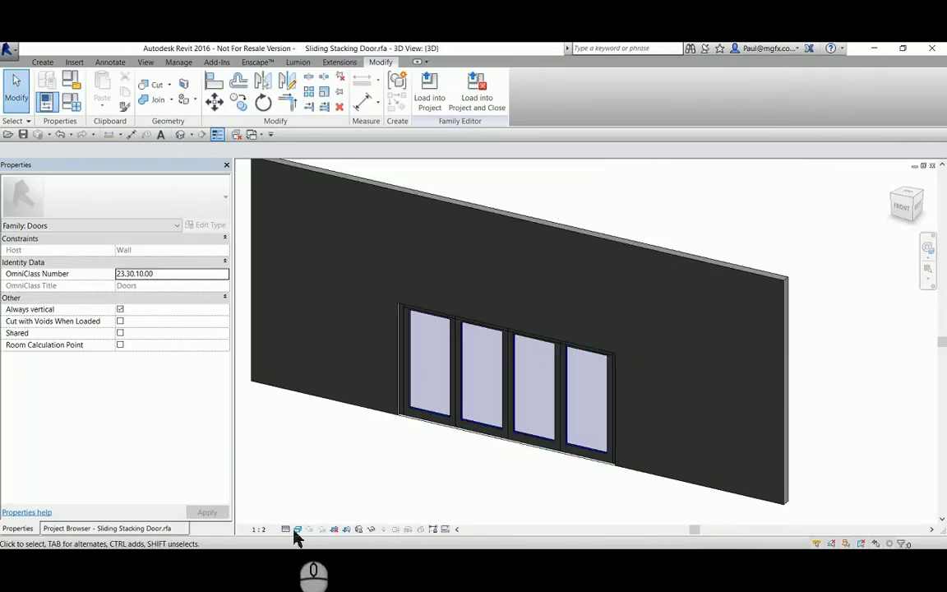
- Set the 3D view's visual style to Realistic to see the oak frames and glass
left_click(295, 530)
left_click(328, 503)
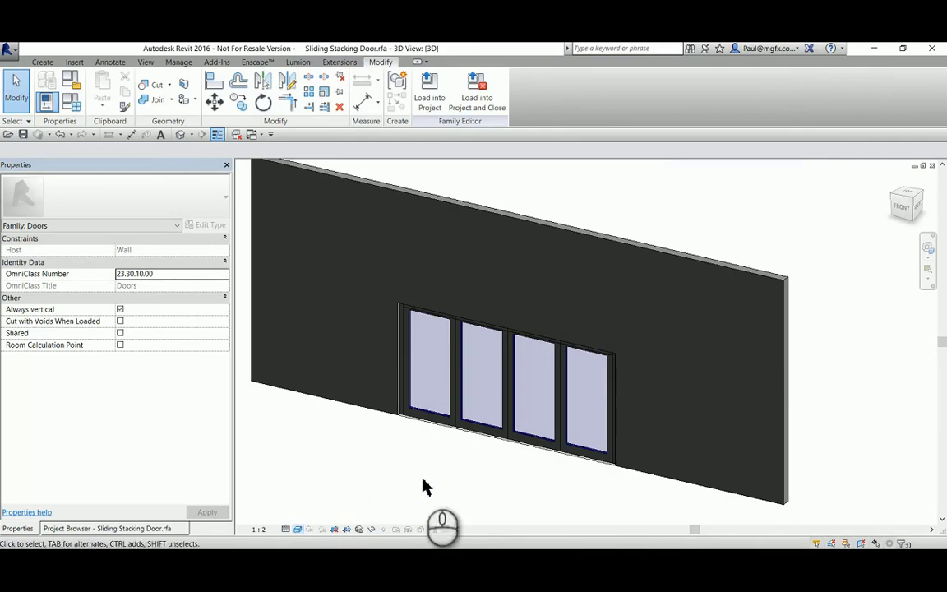
scroll(542, 444, "up", 5)
mouse_move(411, 362)
middle_mouse_down()
mouse_move(406, 338)
mouse_move(357, 332)
mouse_move(401, 372)
mouse_move(403, 363)
middle_mouse_up()
scroll(403, 362, "down", 3)
scroll(448, 355, "up", 1)
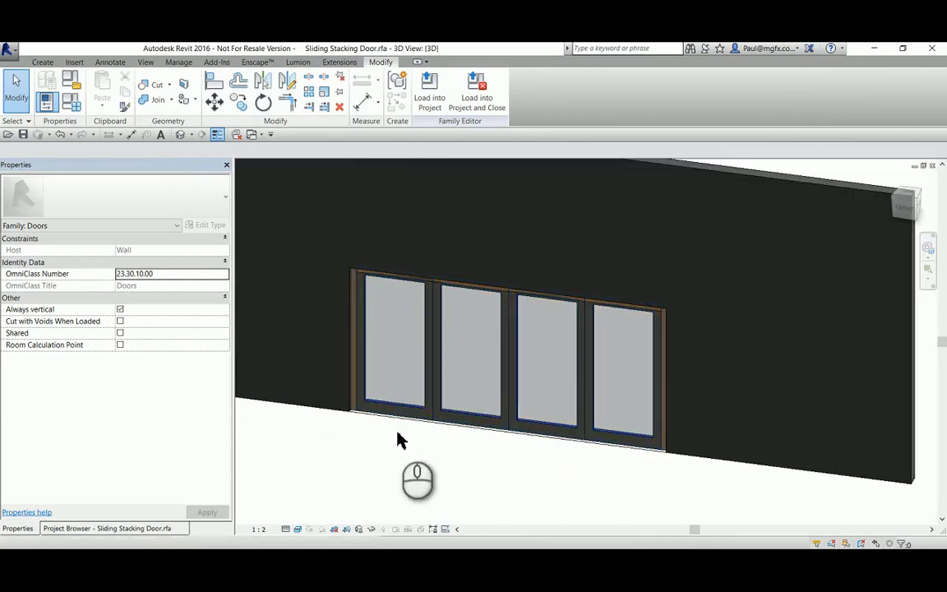
scroll(411, 438, "down", 3)
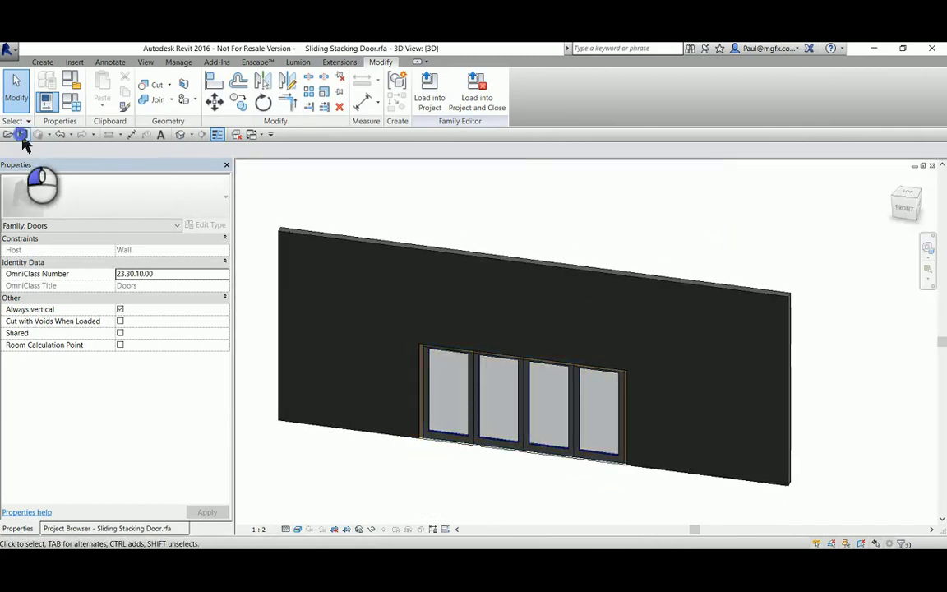
- Create a new project from the SA-ARCH template
left_click(9, 49)
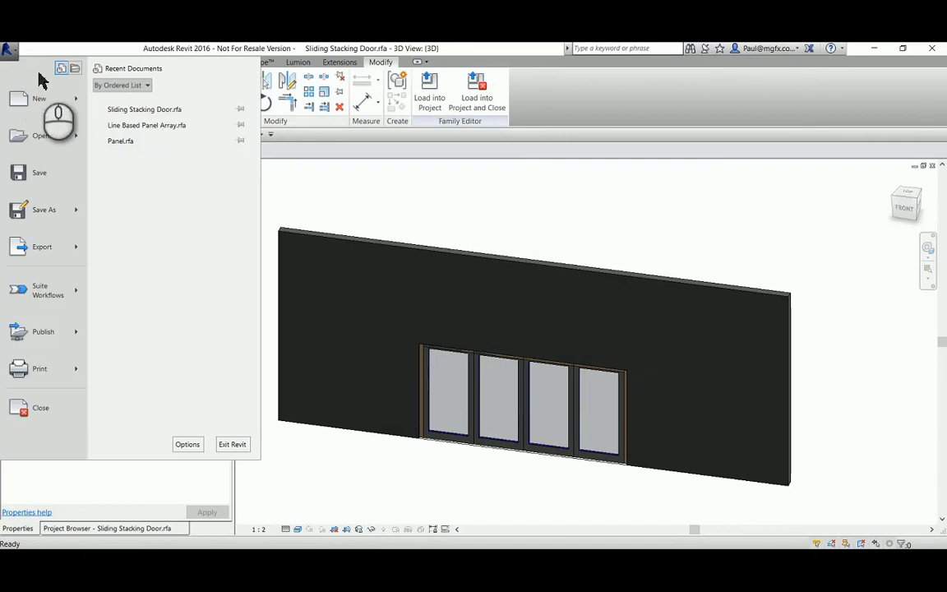
left_click(76, 102)
left_click(128, 105)
left_click(432, 274)
left_click(416, 294)
left_click(445, 343)
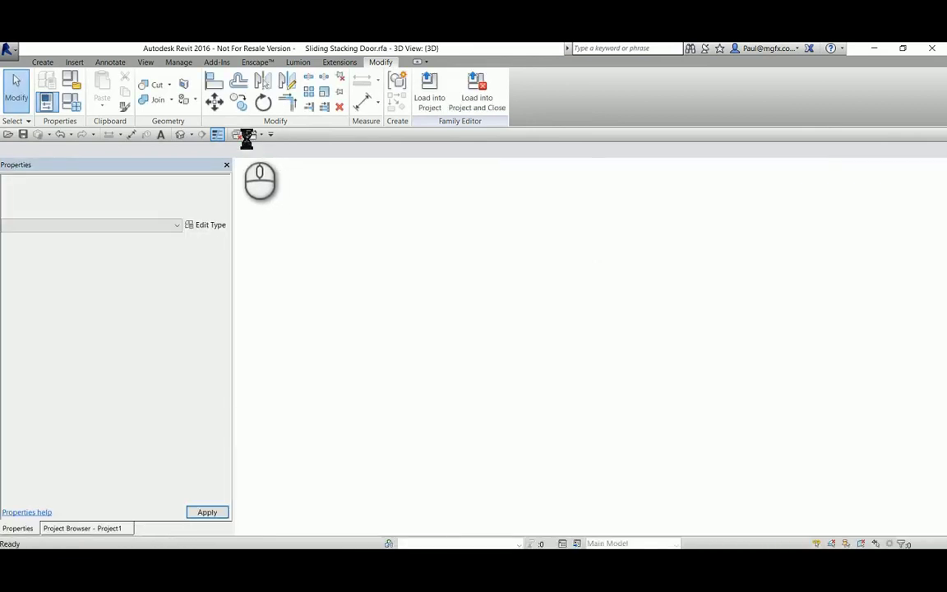
- Draw a straight wall on Level 1 with its height set to Level 2
left_click(236, 134)
left_click(256, 141)
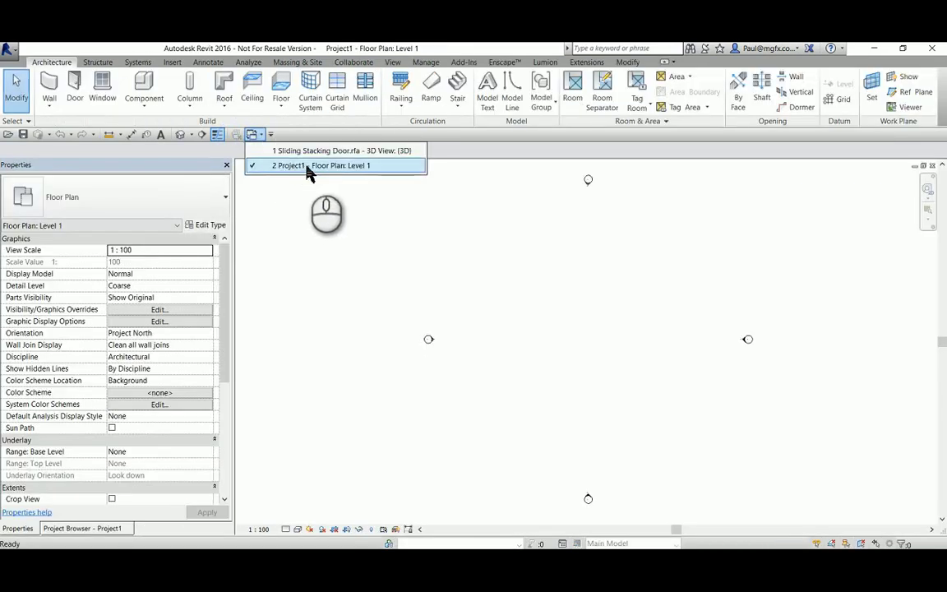
left_click(446, 295)
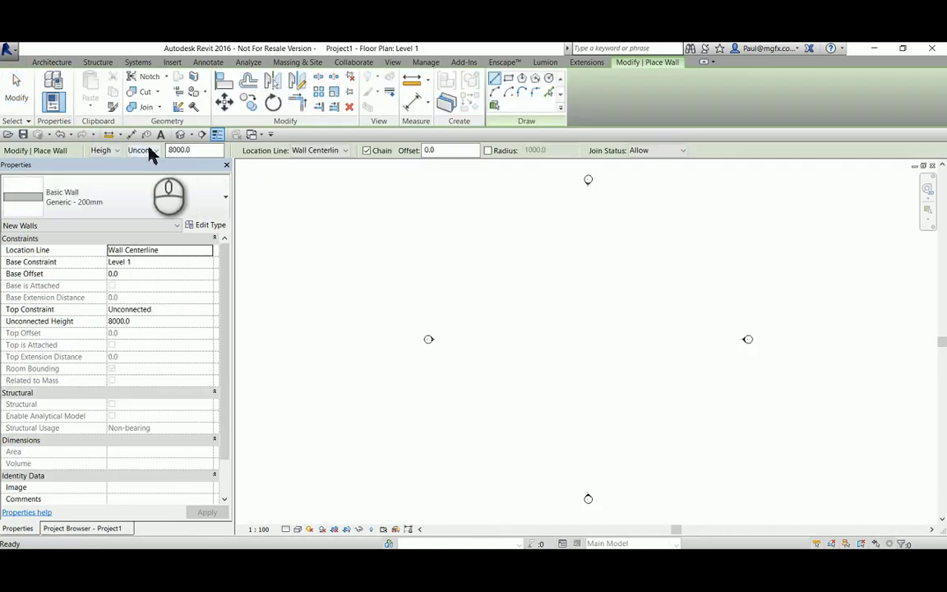
left_click(151, 157)
left_click(146, 179)
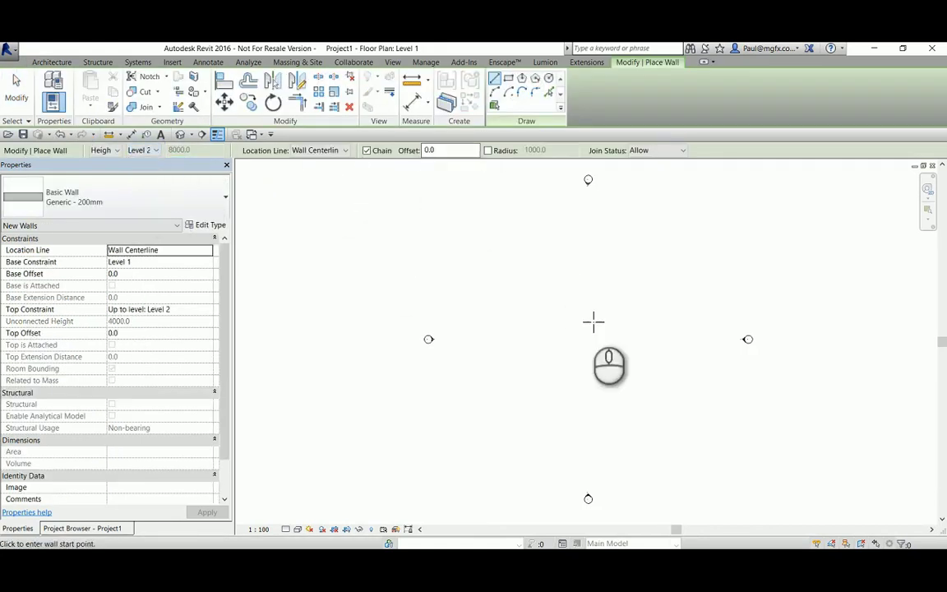
left_click(527, 341)
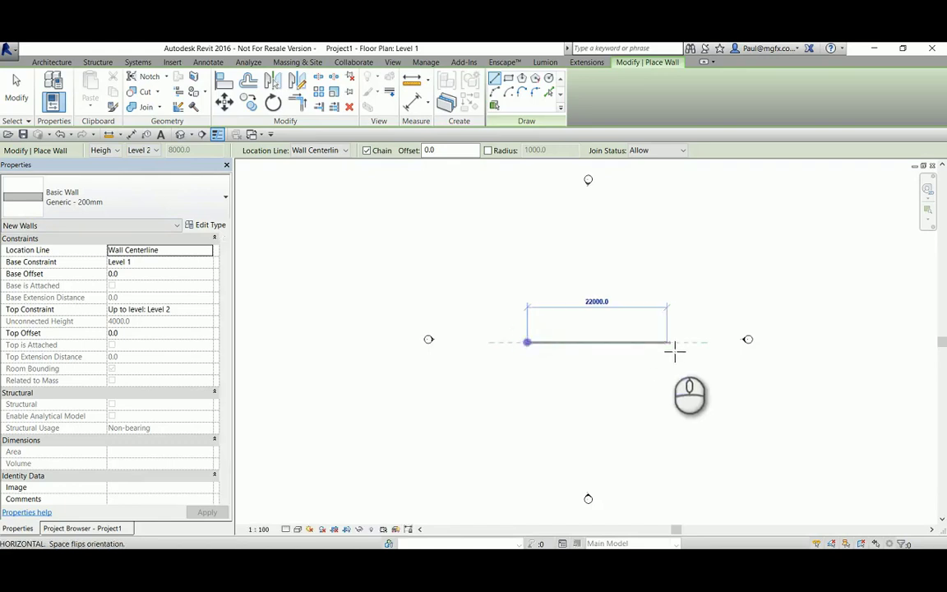
scroll(635, 352, "up", 3)
key("Return")
key("Escape")
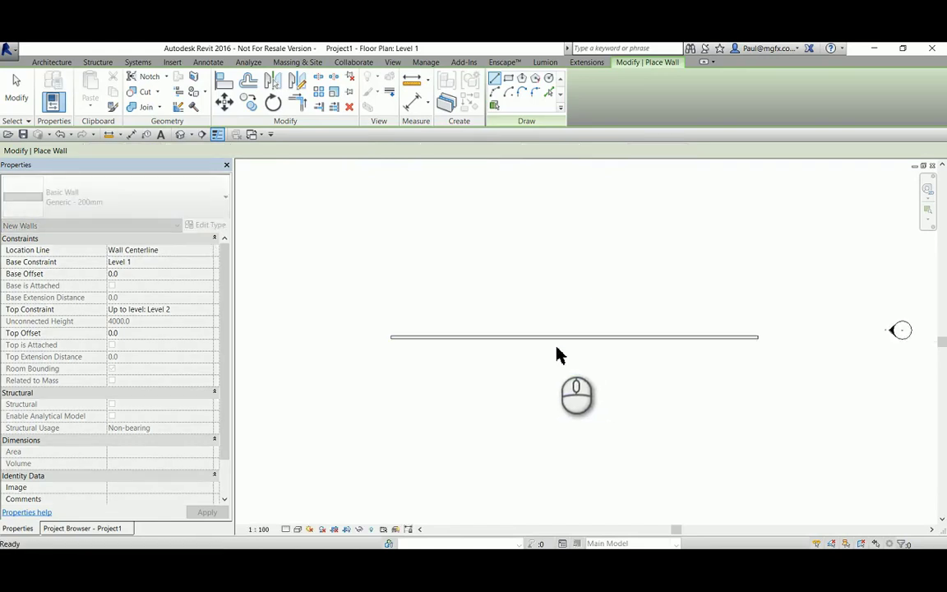
key("Escape")
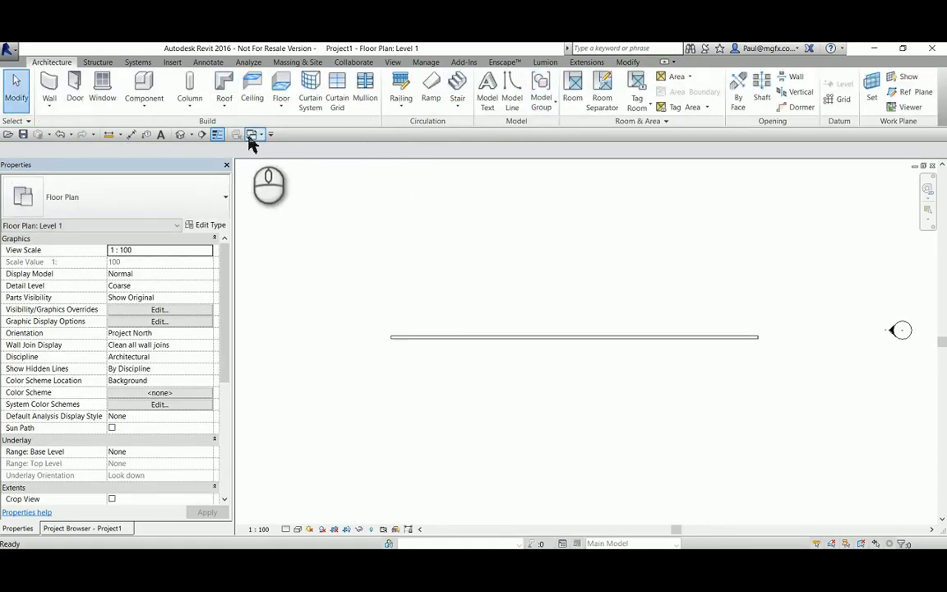
left_click(273, 136)
left_click(283, 164)
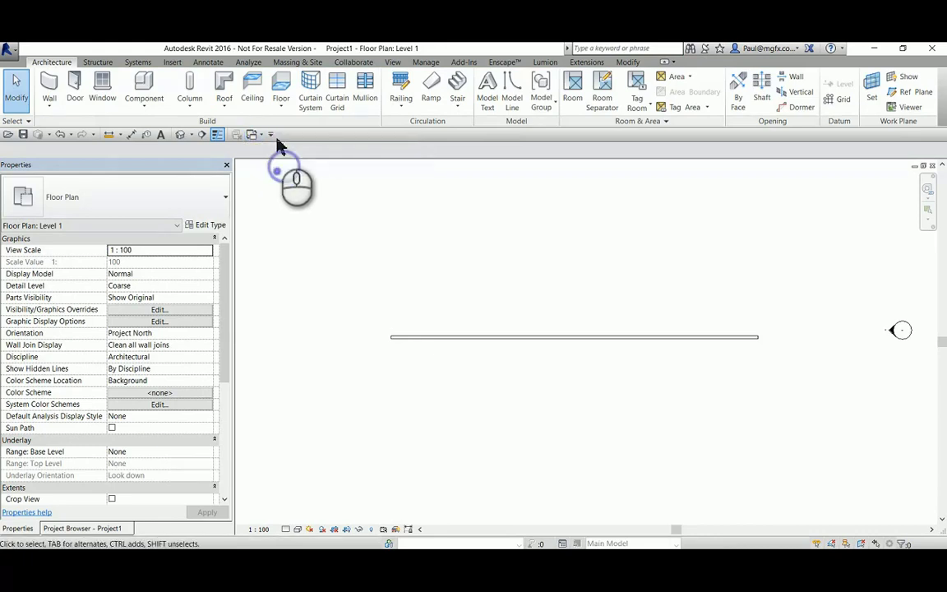
left_click(256, 136)
- Place the Sliding Stacking Door in the project wall and open the default 3D view
left_click(312, 155)
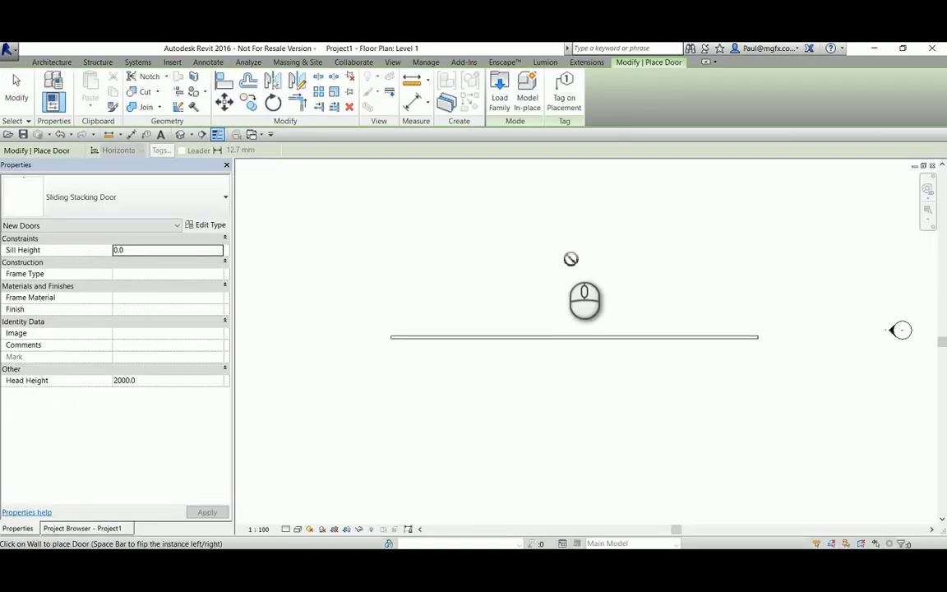
scroll(558, 352, "up", 5)
left_click(578, 332)
key("Escape")
key("Escape")
scroll(489, 345, "down", 2)
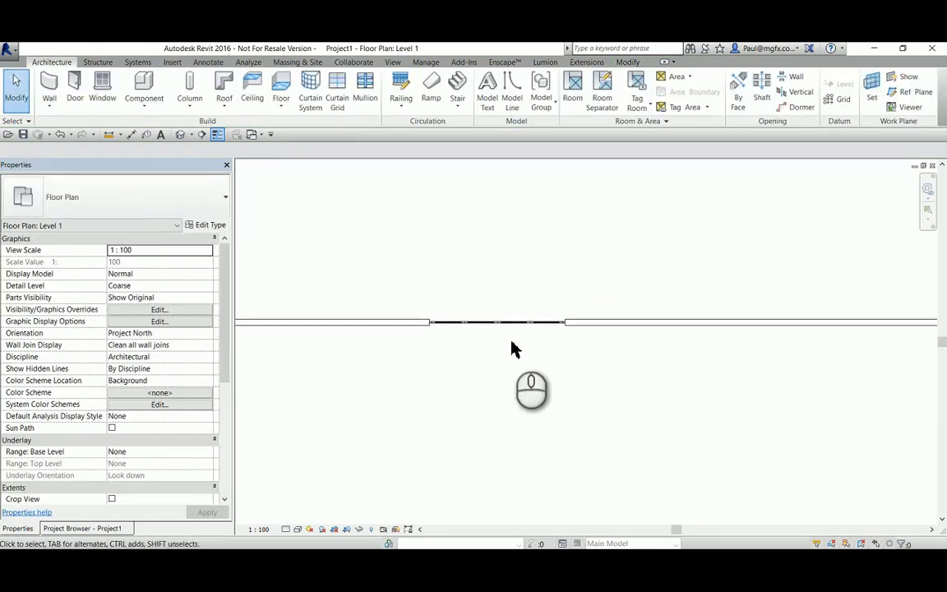
scroll(471, 312, "up", 1)
left_click(181, 134)
scroll(560, 363, "up", 4)
- Show the project's 3D view in Realistic style, then open the door's family for editing
middle_click_drag(560, 364, 585, 345, "shift")
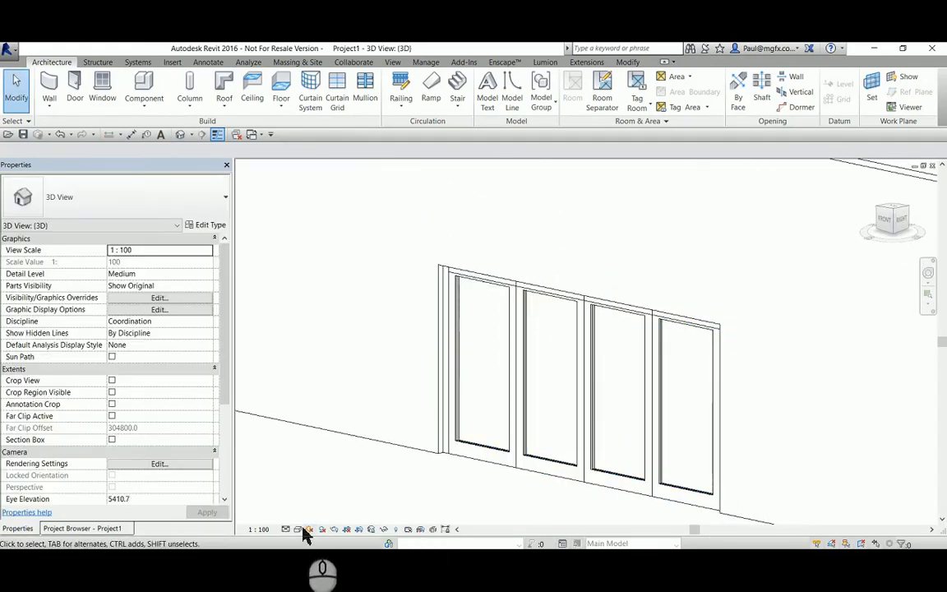
left_click(299, 530)
left_click(328, 503)
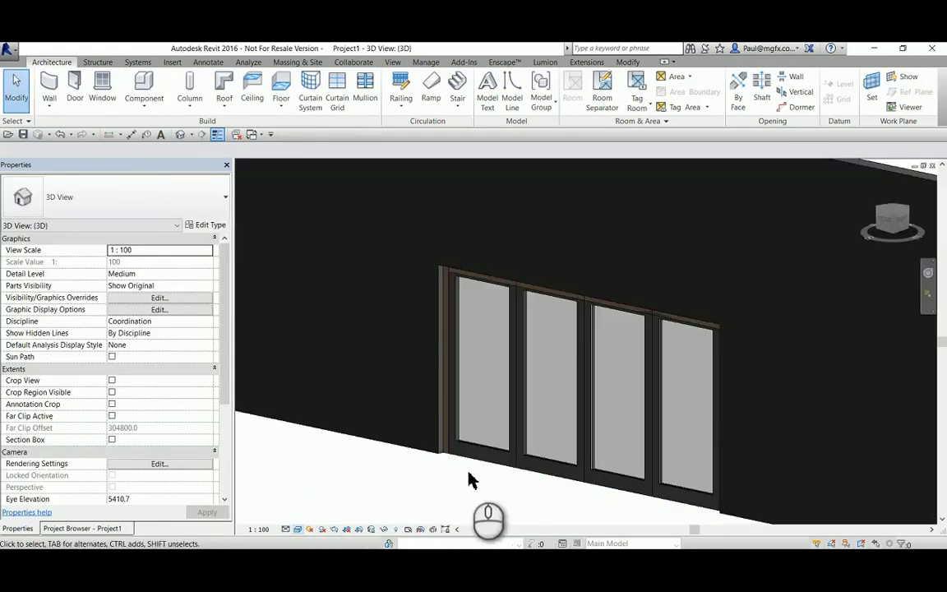
scroll(460, 473, "up", 8)
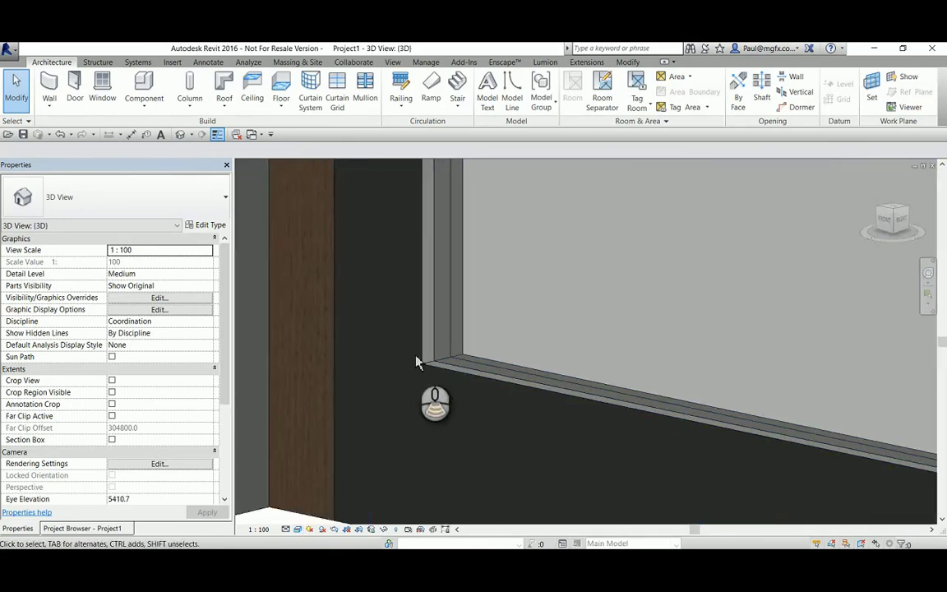
scroll(417, 361, "down", 8)
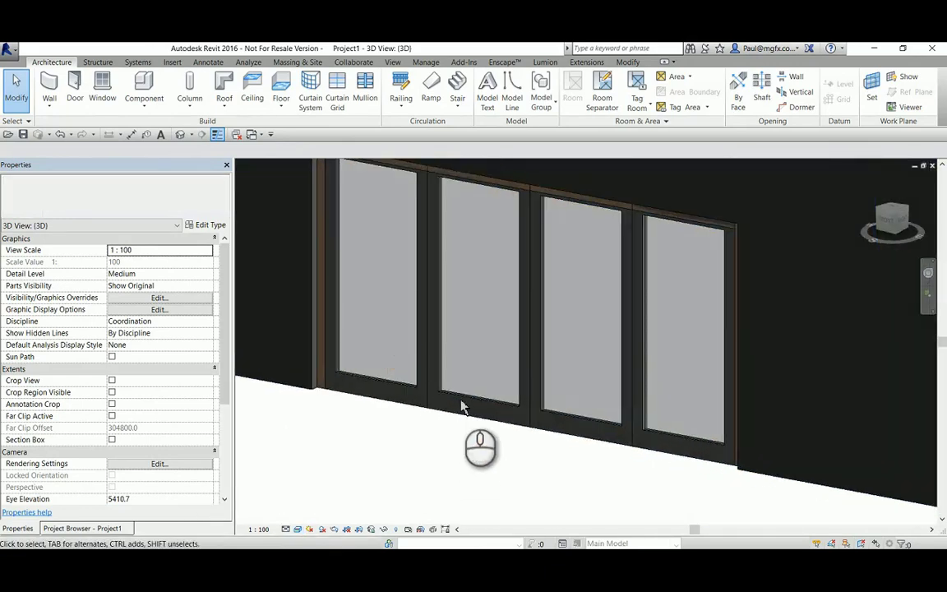
scroll(461, 400, "up", 3)
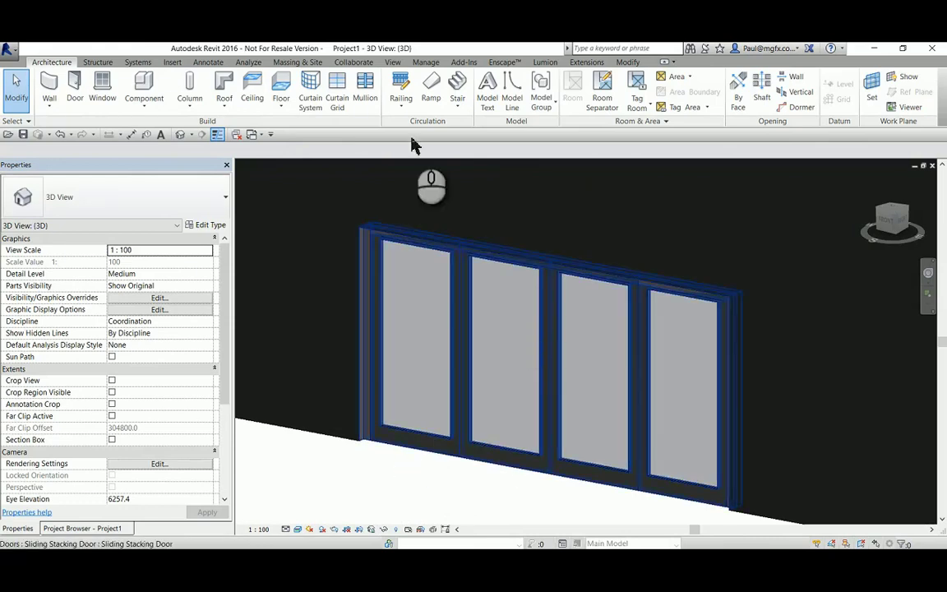
left_click(473, 267)
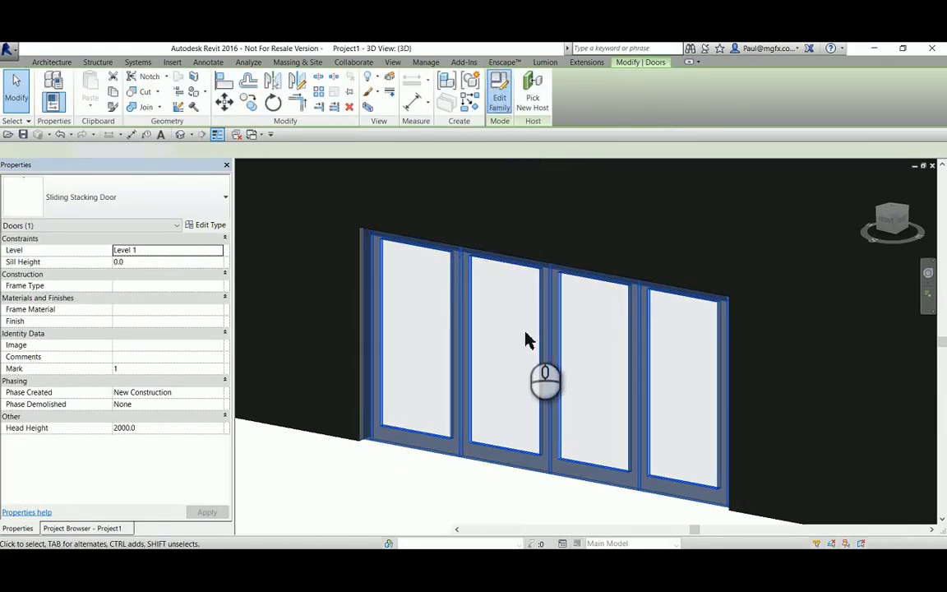
double_click(541, 352)
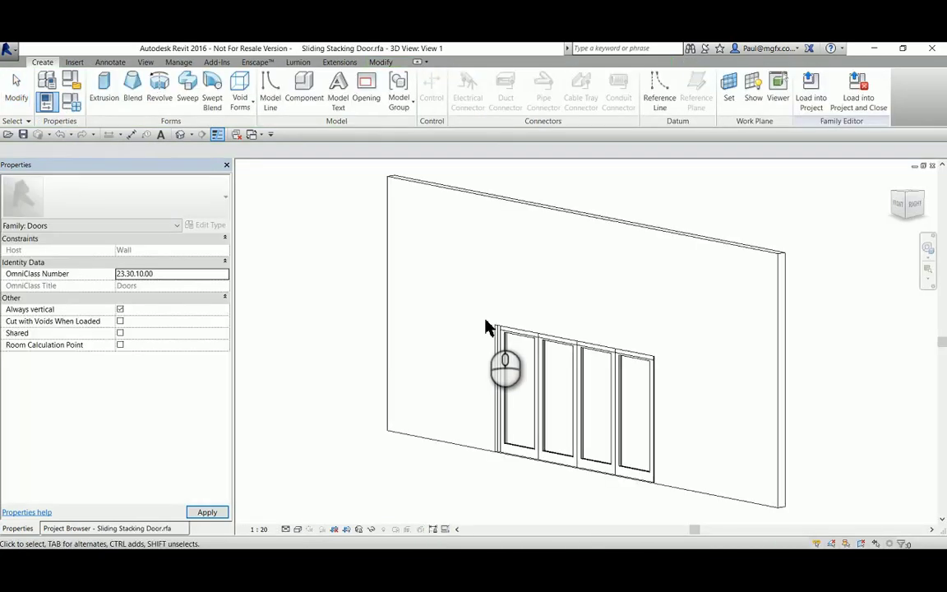
- Tab-select the nested first panel inside the panel array's model group
left_click(539, 395)
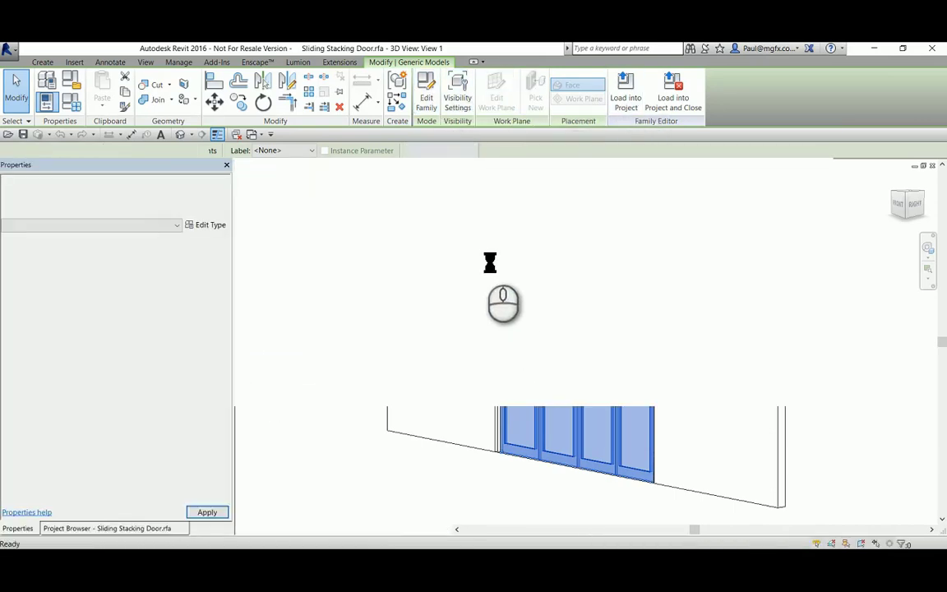
scroll(507, 370, "up", 3)
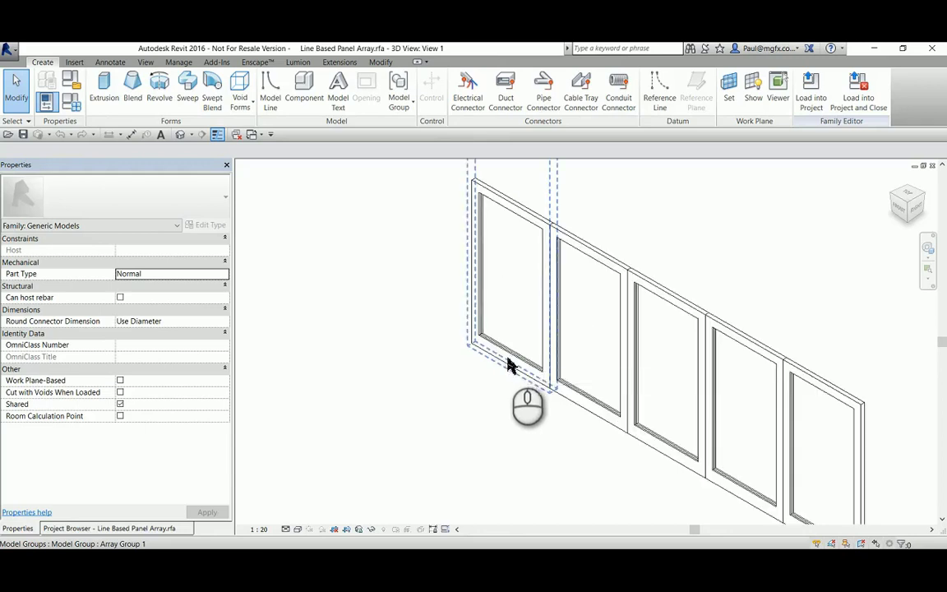
left_click(510, 361)
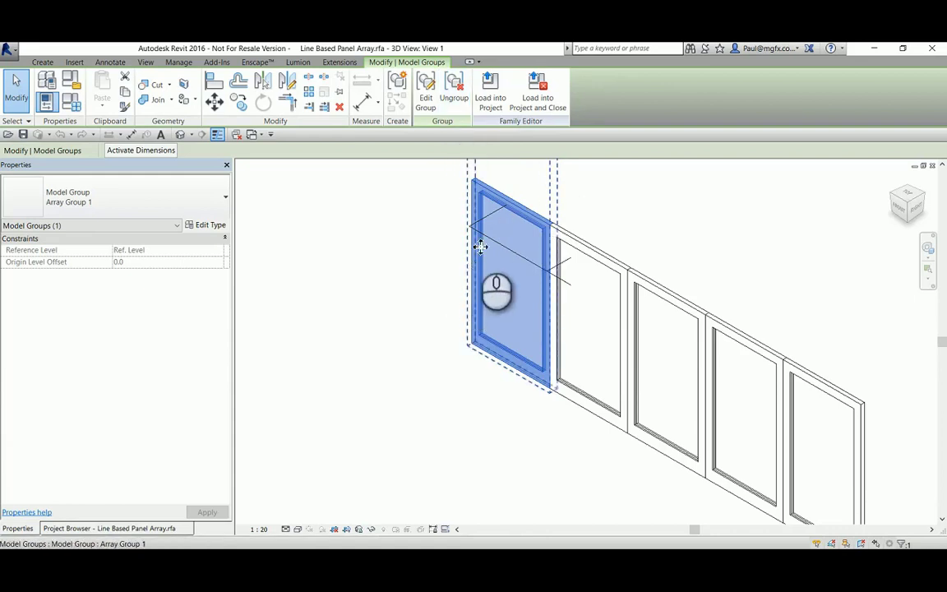
key("Escape")
scroll(440, 269, "down", 3)
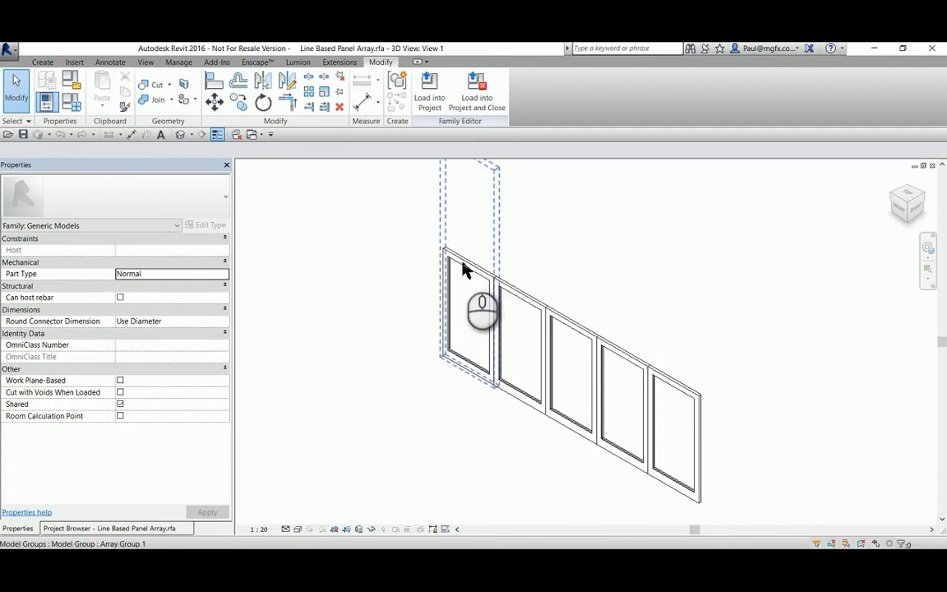
key("Tab")
scroll(447, 263, "up", 3)
key("Tab")
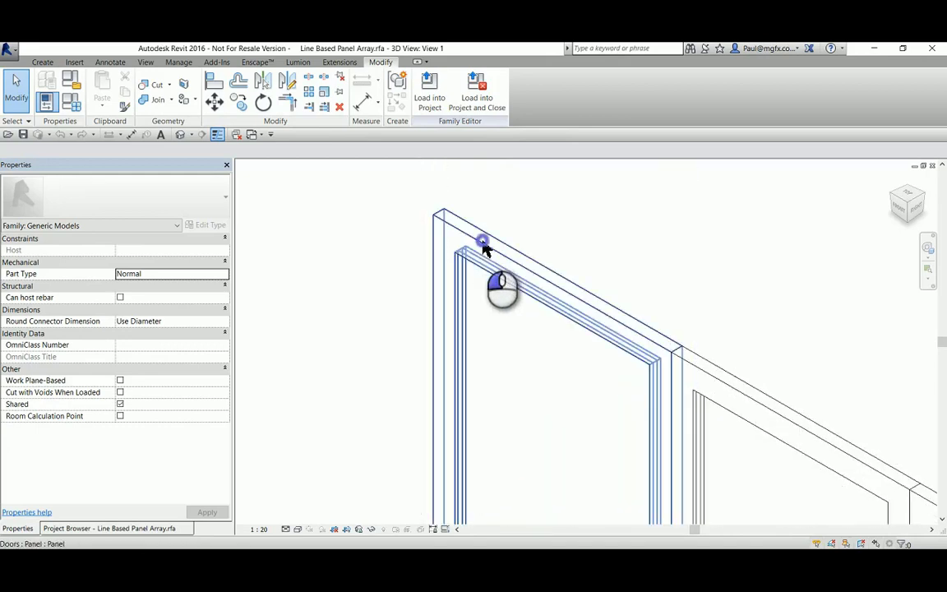
left_click(483, 248)
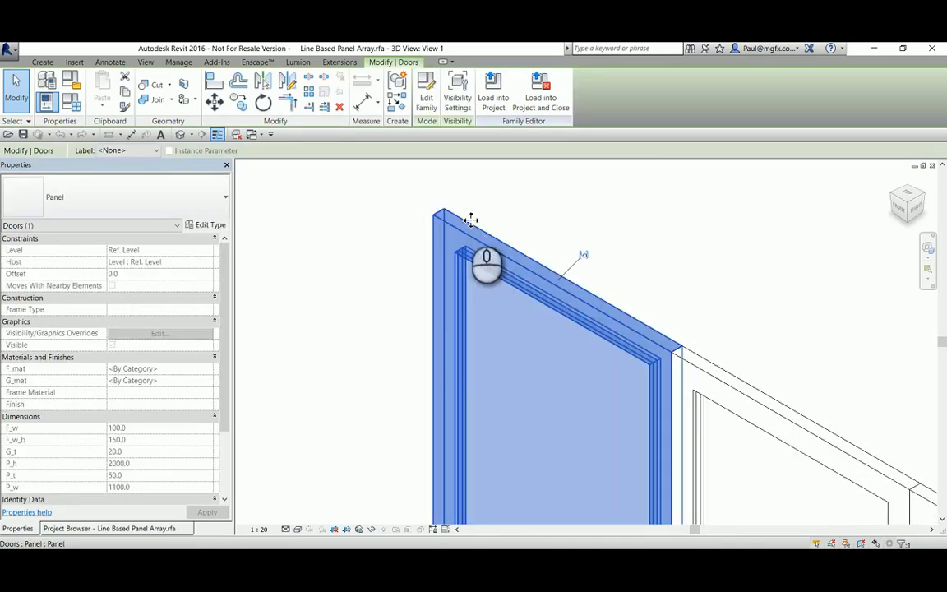
left_click(756, 185)
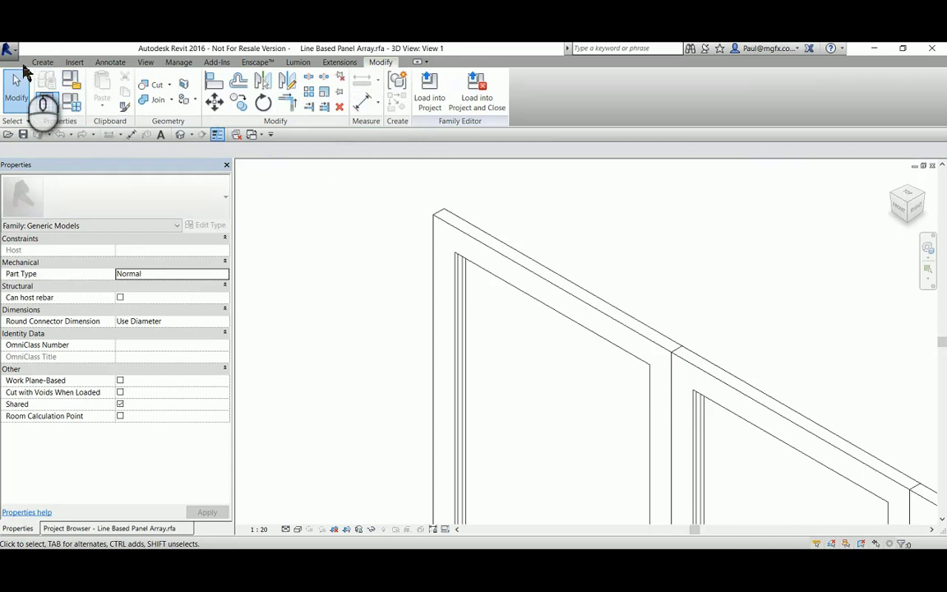
- Cancel closing the array family, open its Ref. Level floor plan and select the nested panel
left_click(12, 53)
left_click(54, 411)
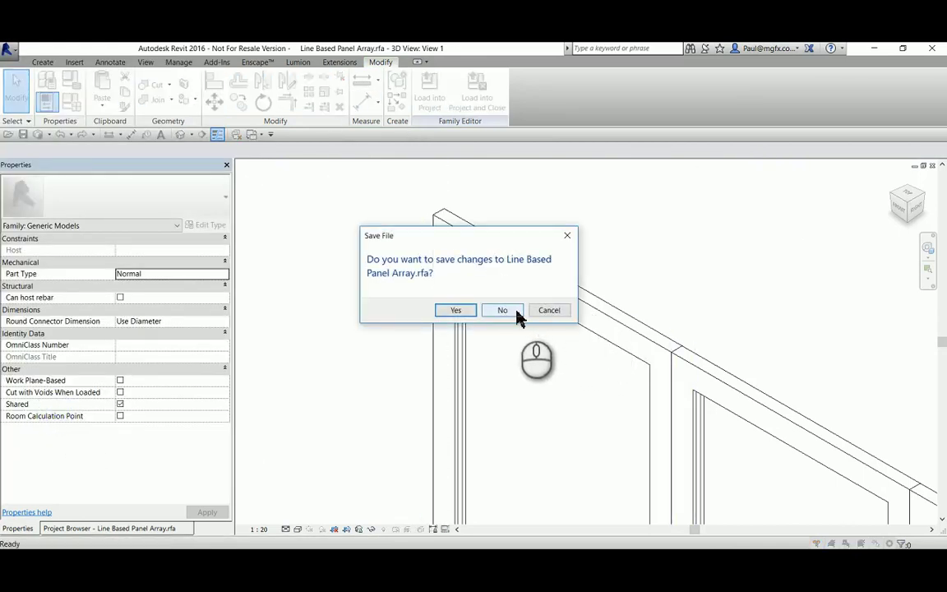
left_click(548, 311)
left_click(76, 528)
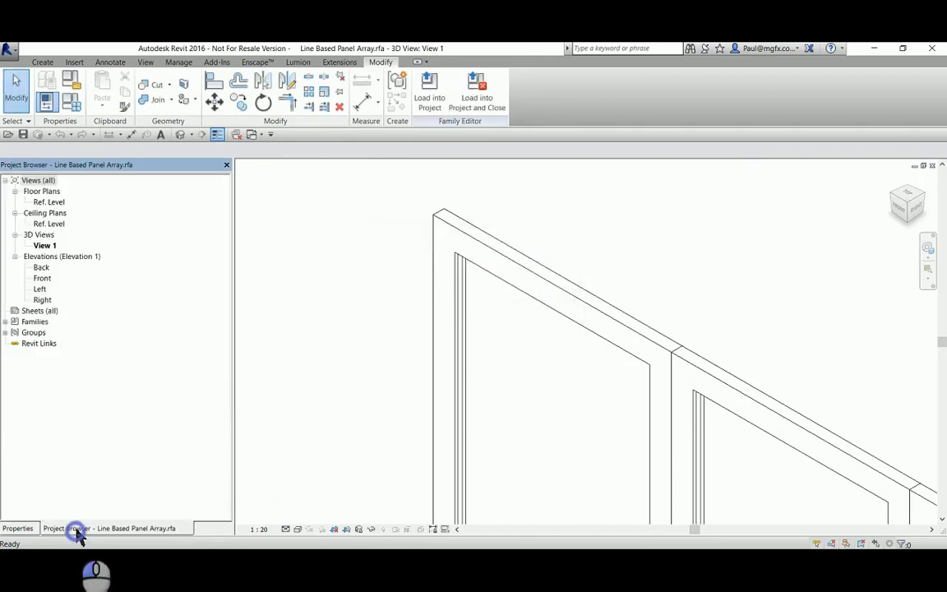
double_click(50, 202)
scroll(511, 273, "down", 3)
scroll(433, 322, "up", 1)
scroll(427, 333, "up", 2)
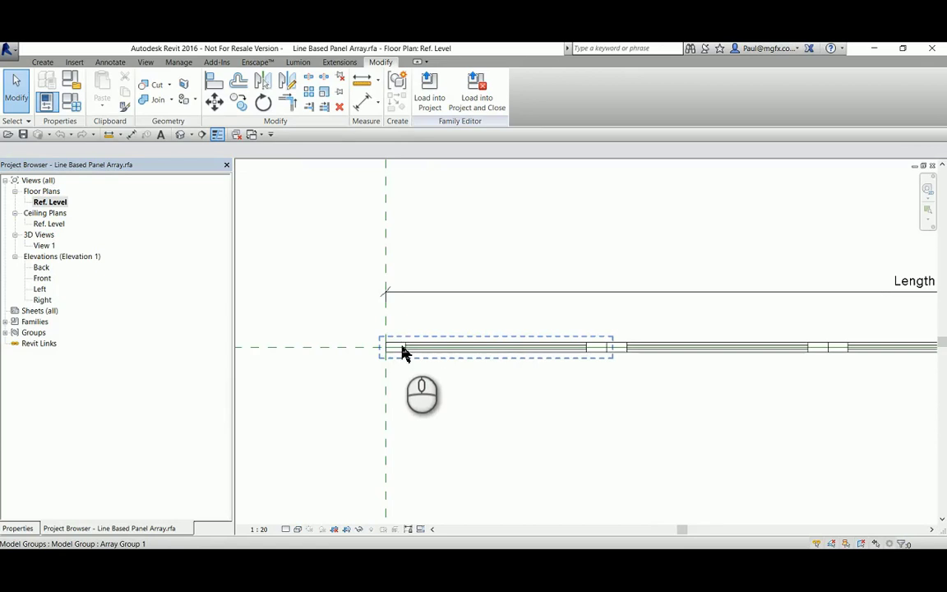
left_click(402, 350)
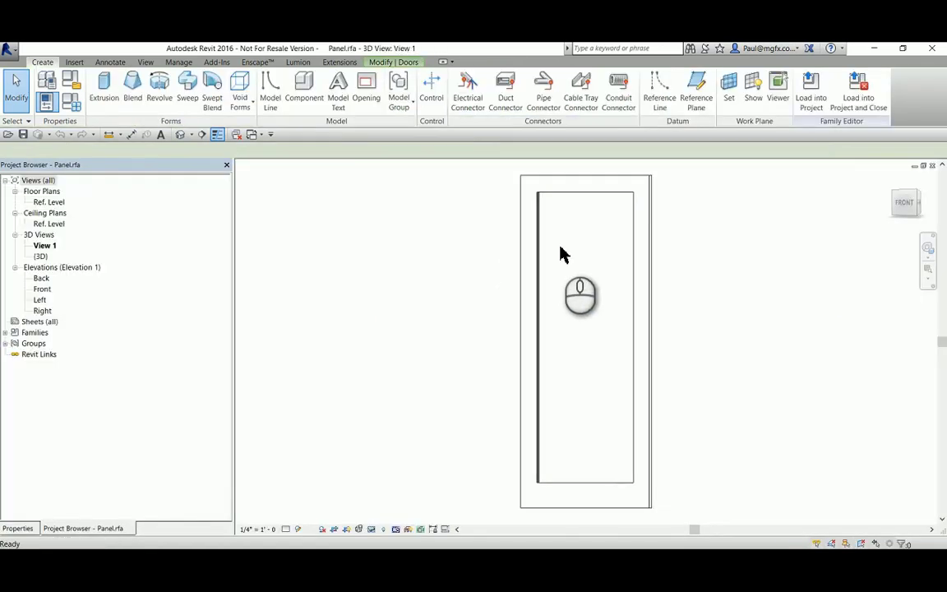
- Associate the panel frame extrusion's Material with the F_mat family parameter
middle_click_drag(503, 253, 494, 276)
left_click(536, 212)
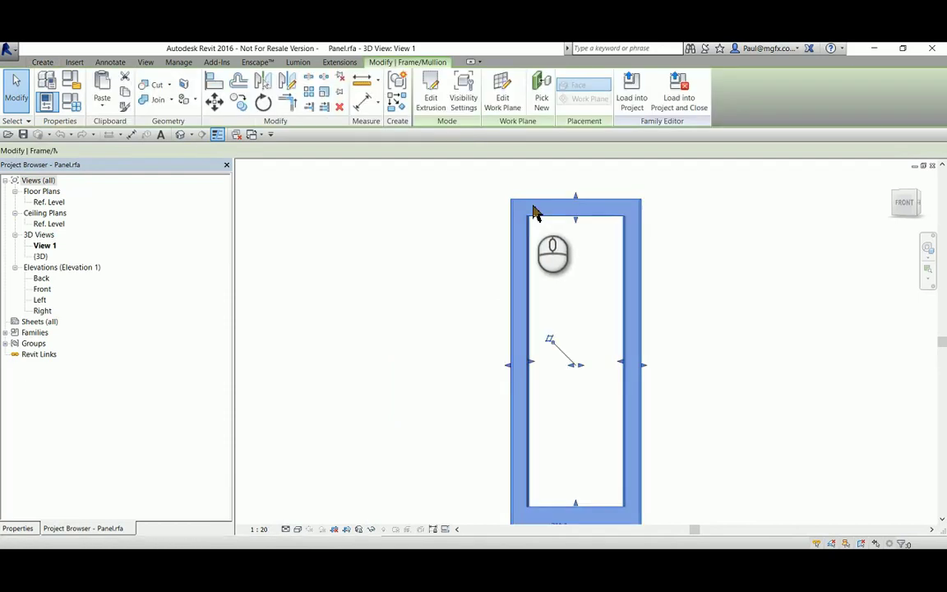
left_click(18, 529)
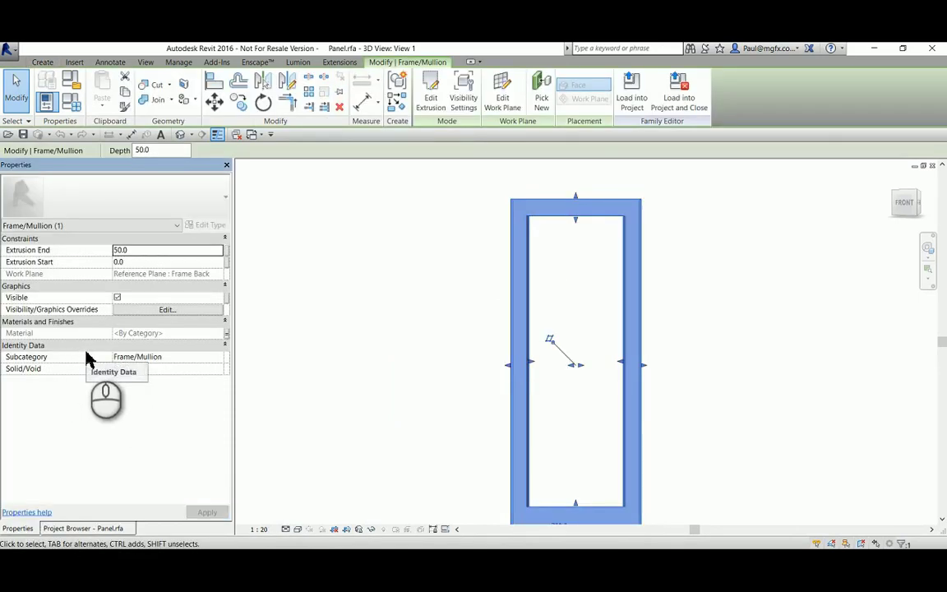
left_click(226, 334)
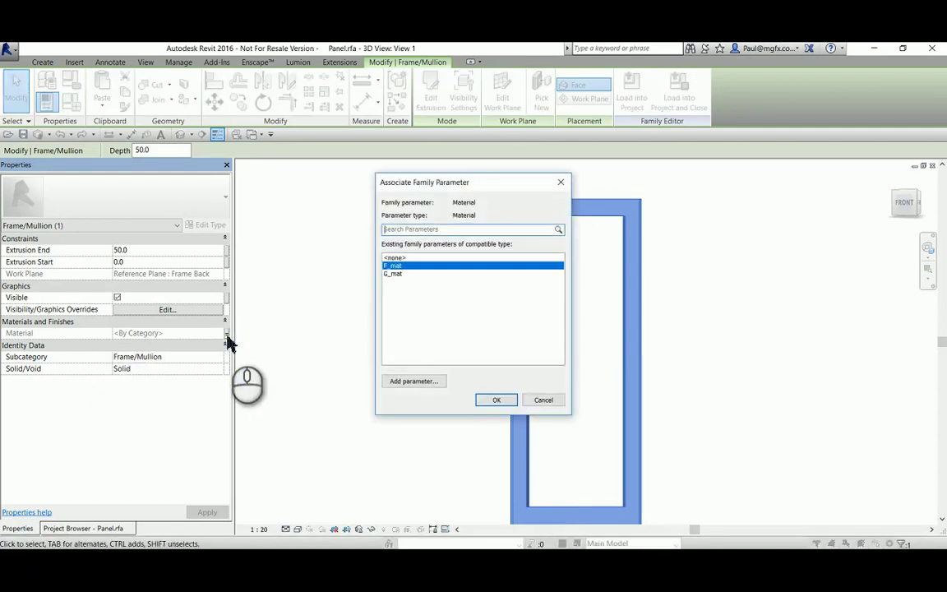
left_click(501, 399)
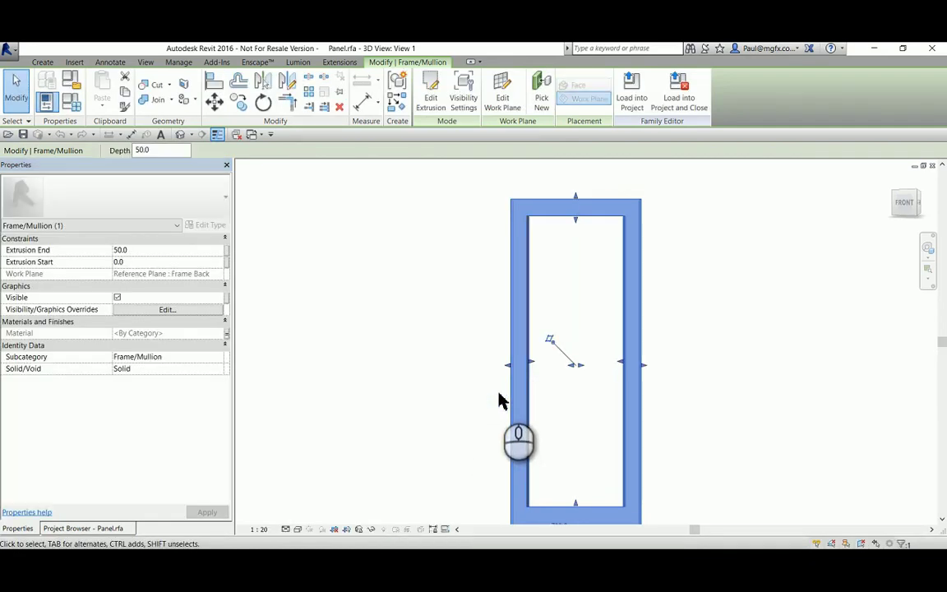
- Save Panel.rfa over the existing file and load it into Line Based Panel Array and Project1
left_click(23, 135)
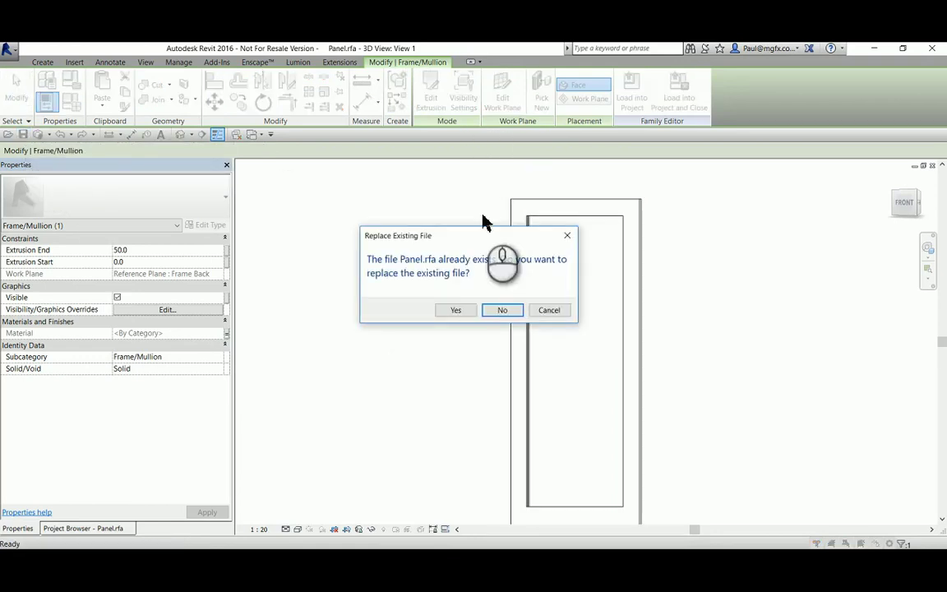
left_click(455, 310)
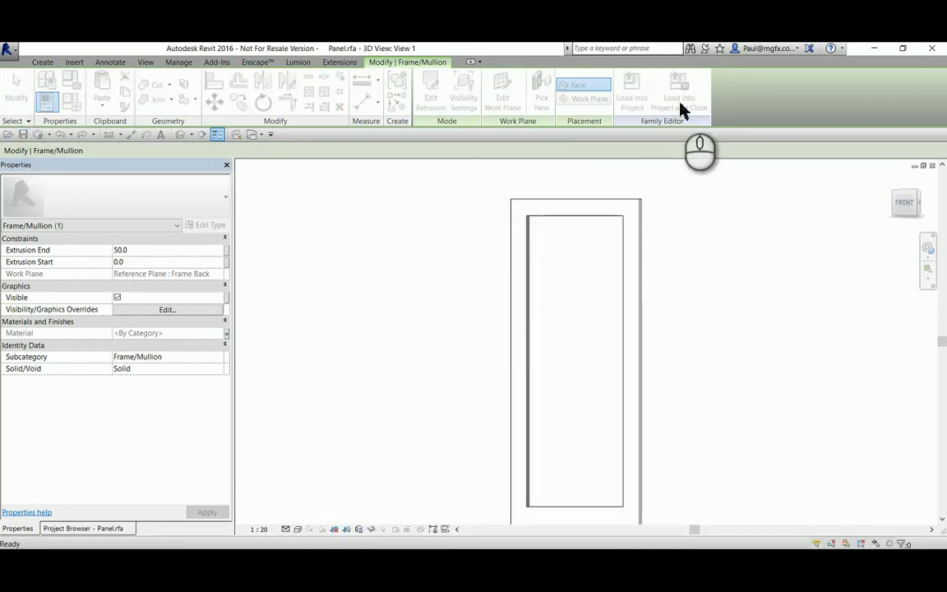
key("Escape")
left_click(475, 94)
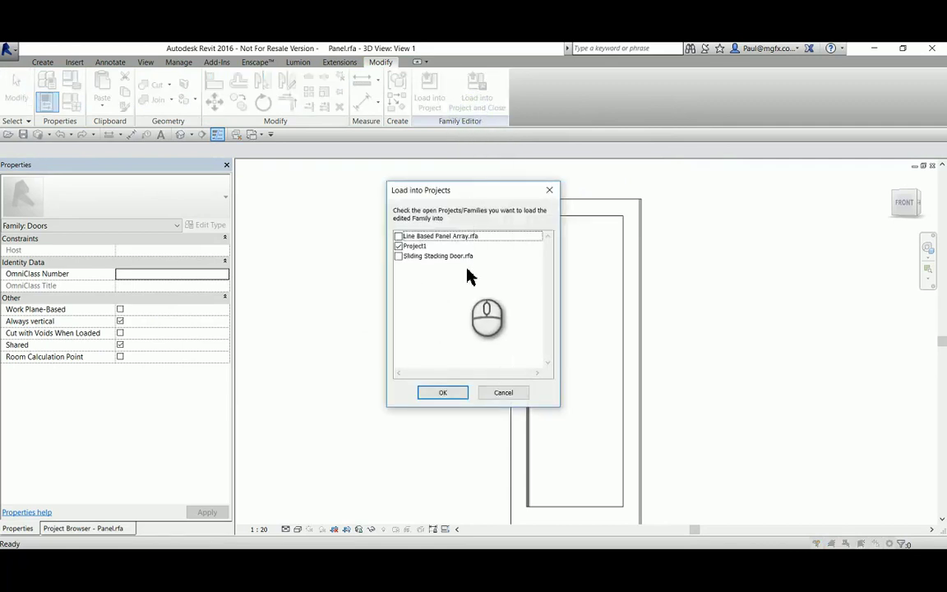
left_click(450, 392)
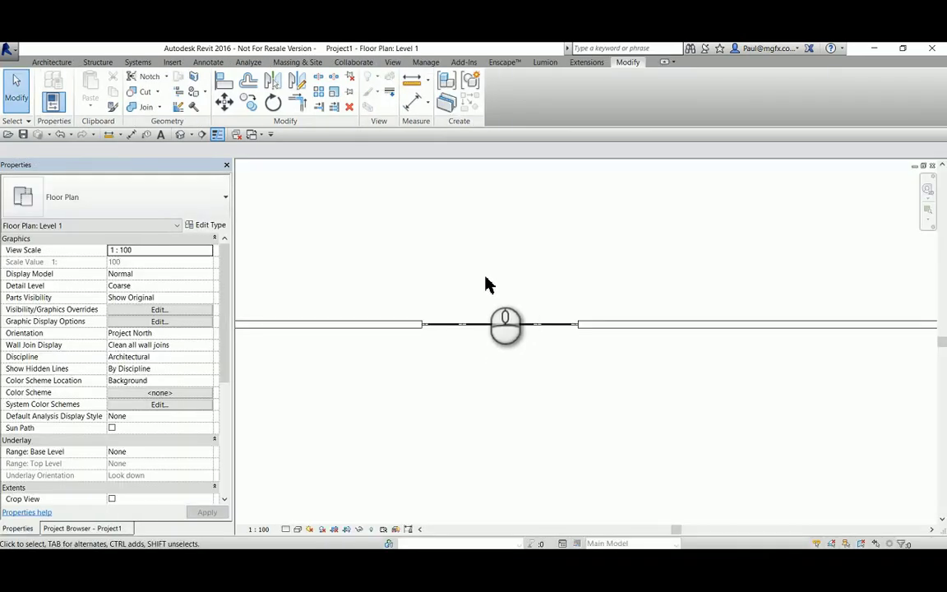
- Switch back to the Line Based Panel Array family window
scroll(433, 334, "up", 4)
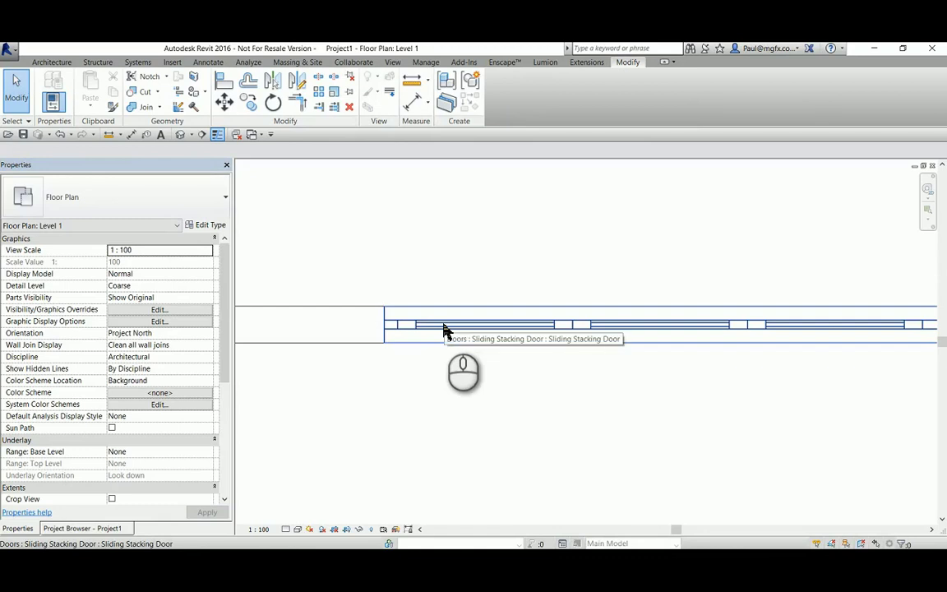
left_click(252, 136)
left_click(251, 136)
left_click(251, 136)
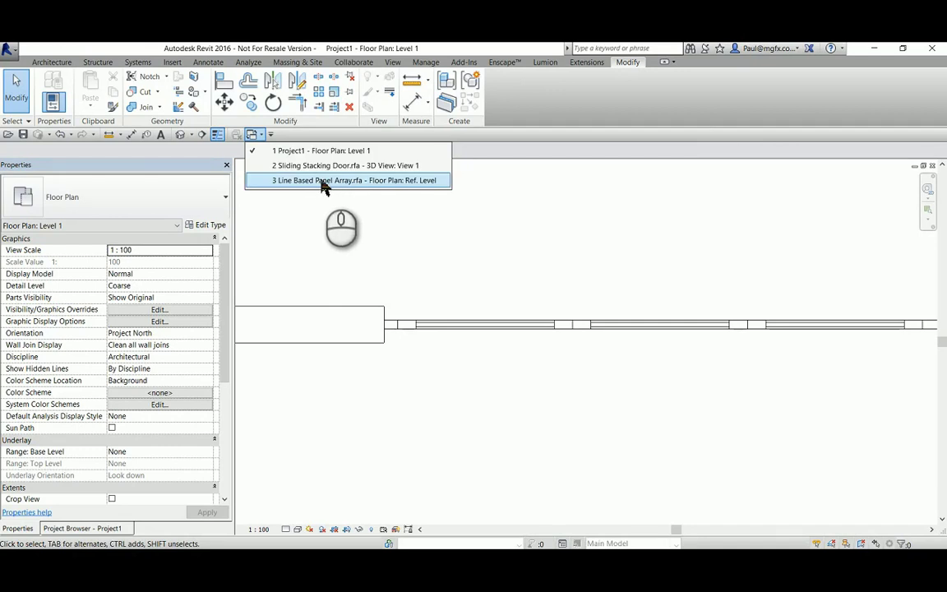
left_click(323, 184)
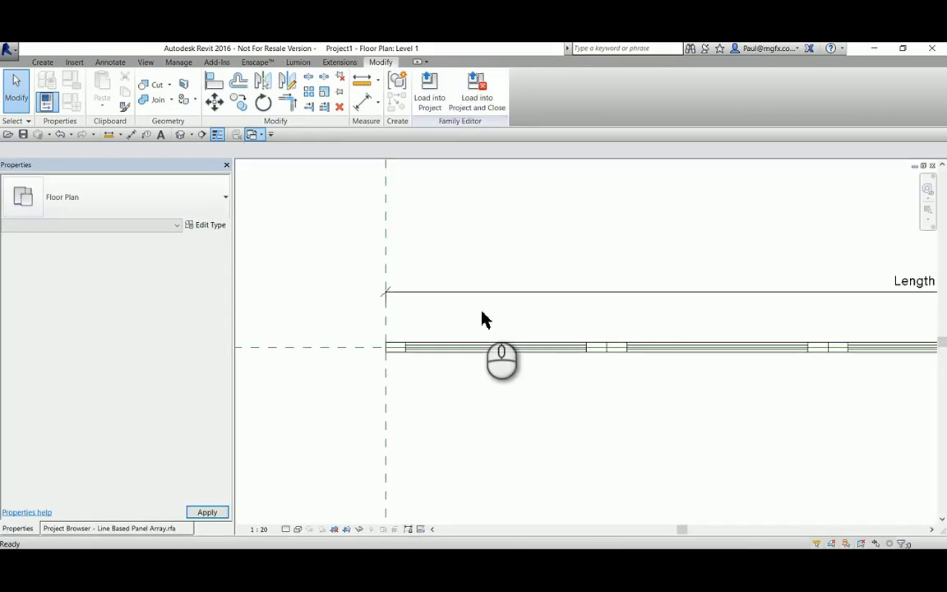
- Select the nested Panel component within the panel array
left_click(404, 348)
scroll(404, 350, "up", 3)
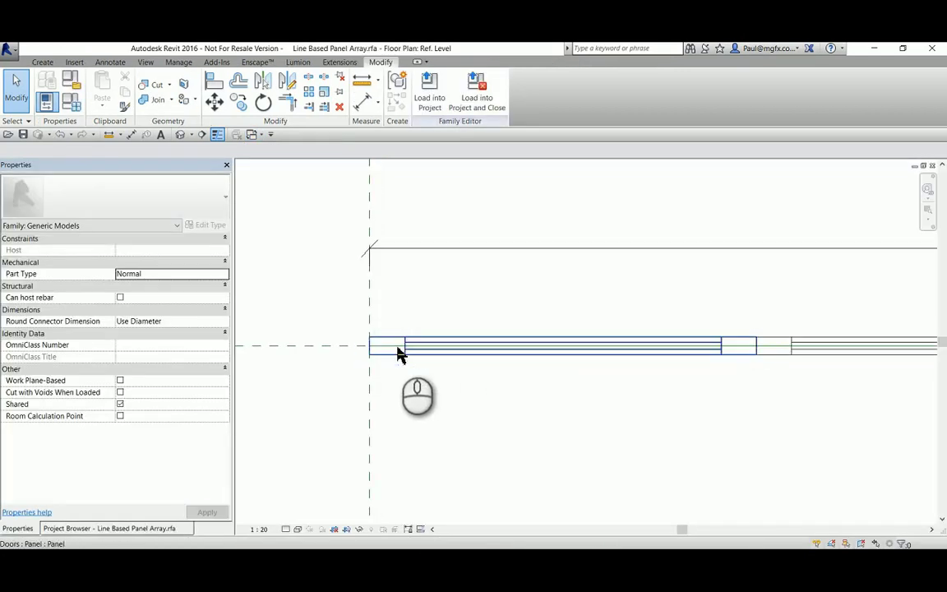
left_click(397, 350)
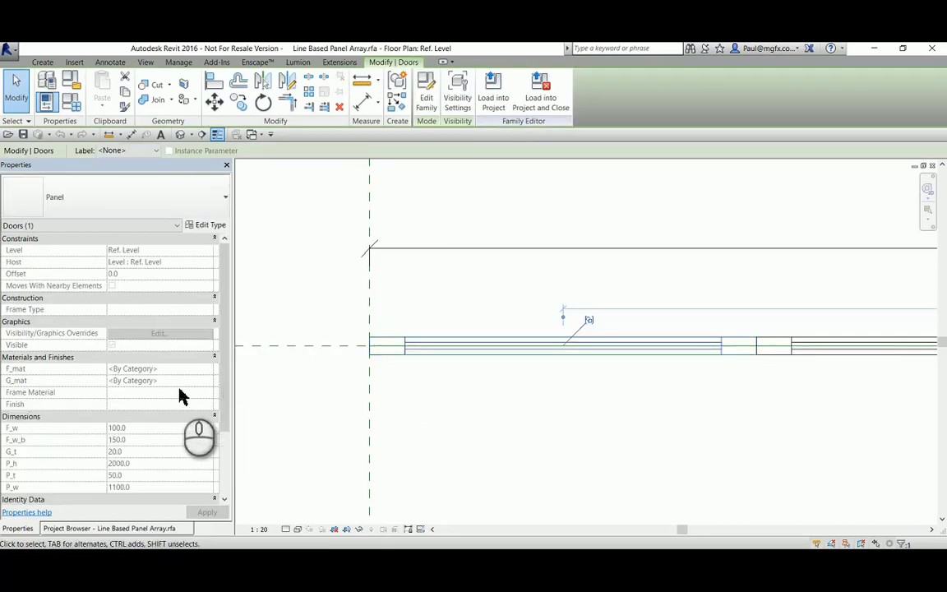
left_click(414, 397)
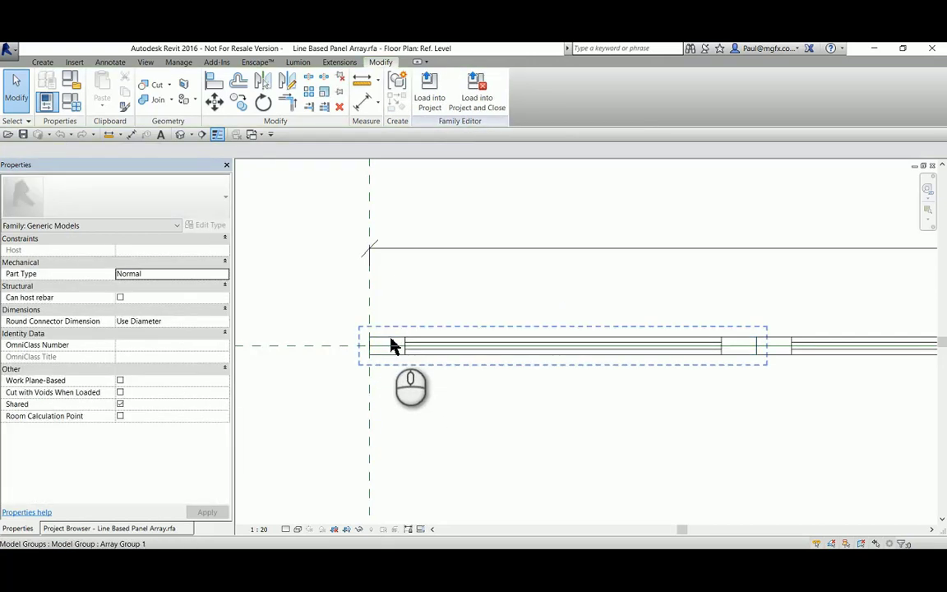
left_click(391, 342)
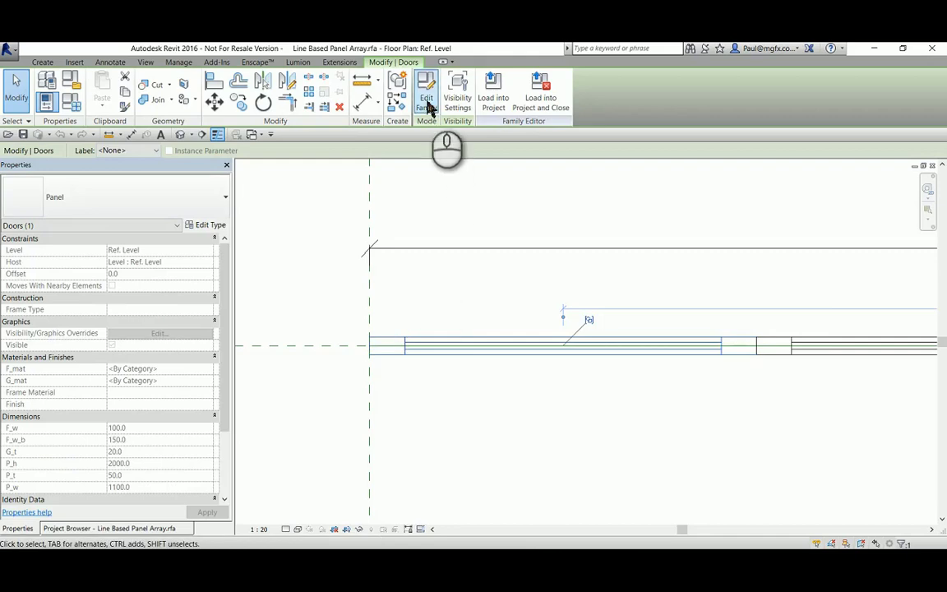
- Close the Panel.rfa editor without saving changes
left_click(427, 103)
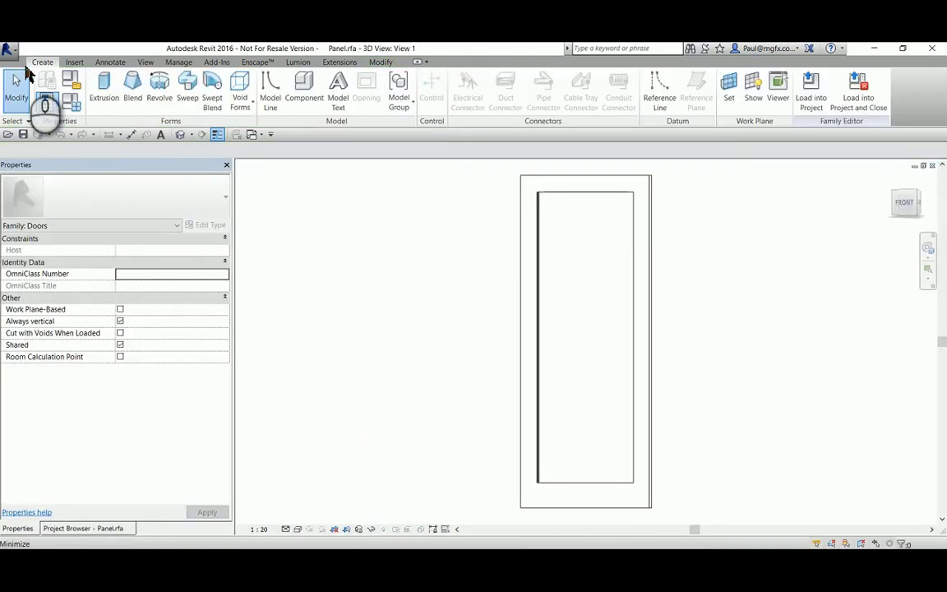
left_click(9, 50)
left_click(40, 406)
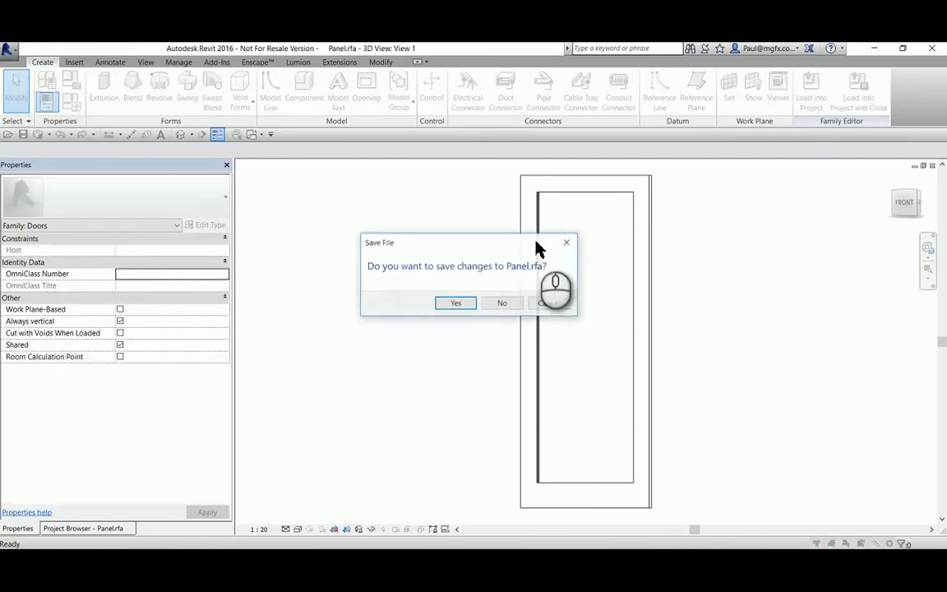
left_click(518, 302)
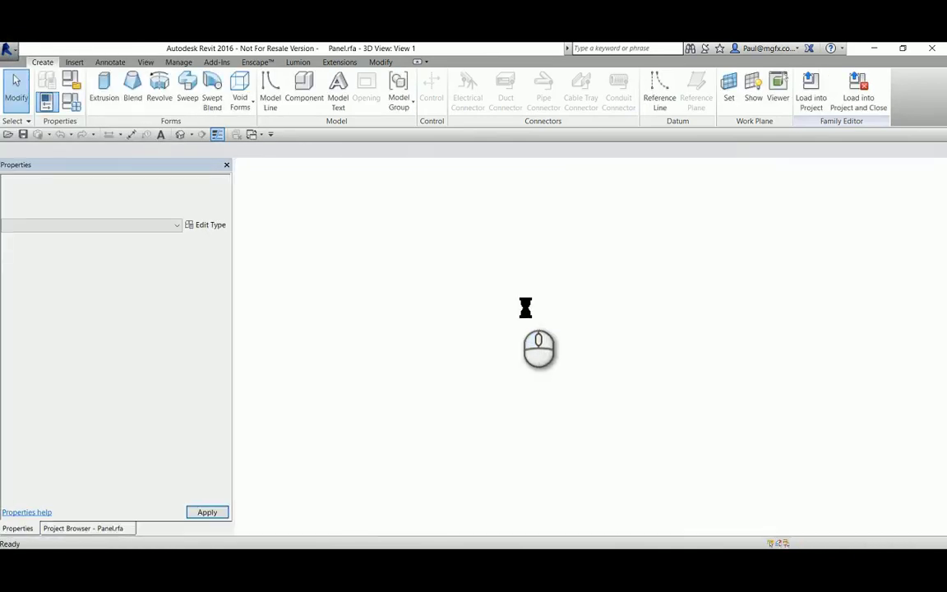
- In the array group, link the panel's F_mat and G_mat to the family's F_mat and G_mat parameters
left_click(467, 346)
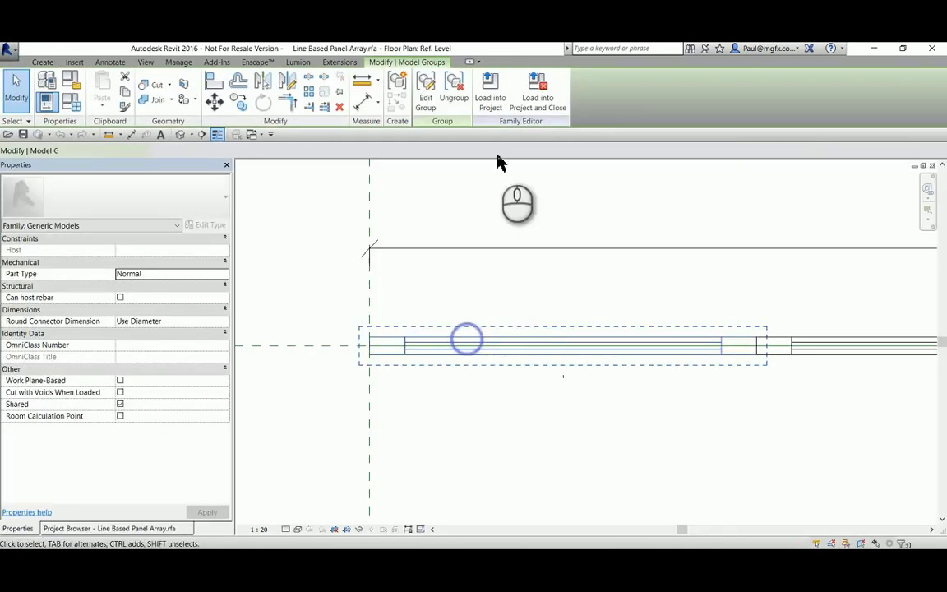
left_click(424, 90)
left_click(393, 345)
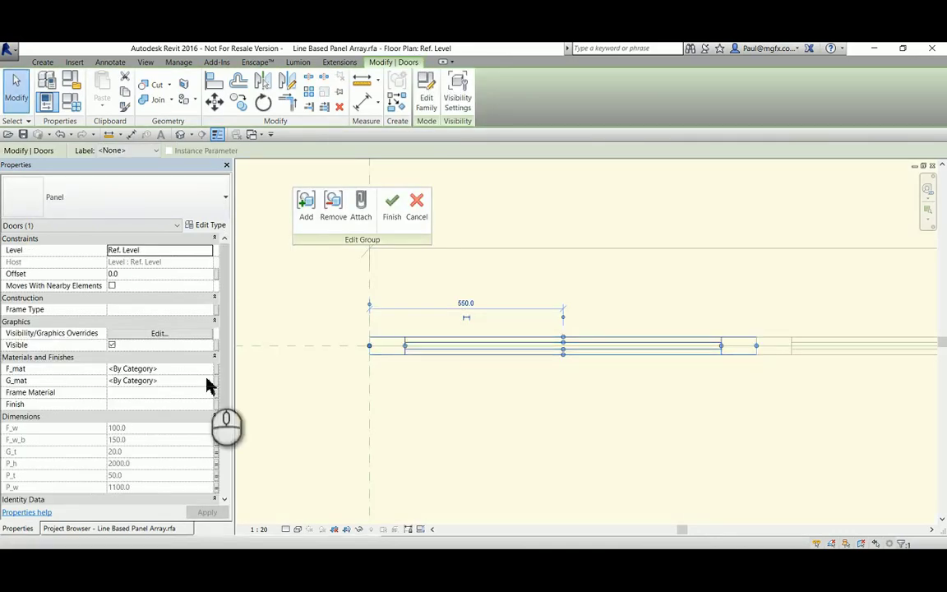
left_click(215, 375)
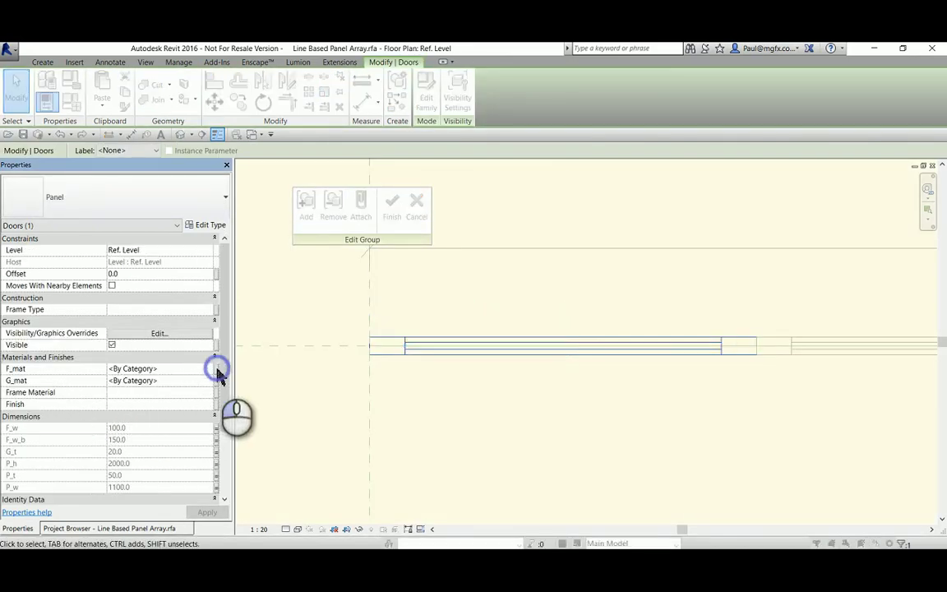
left_click(399, 267)
left_click(493, 400)
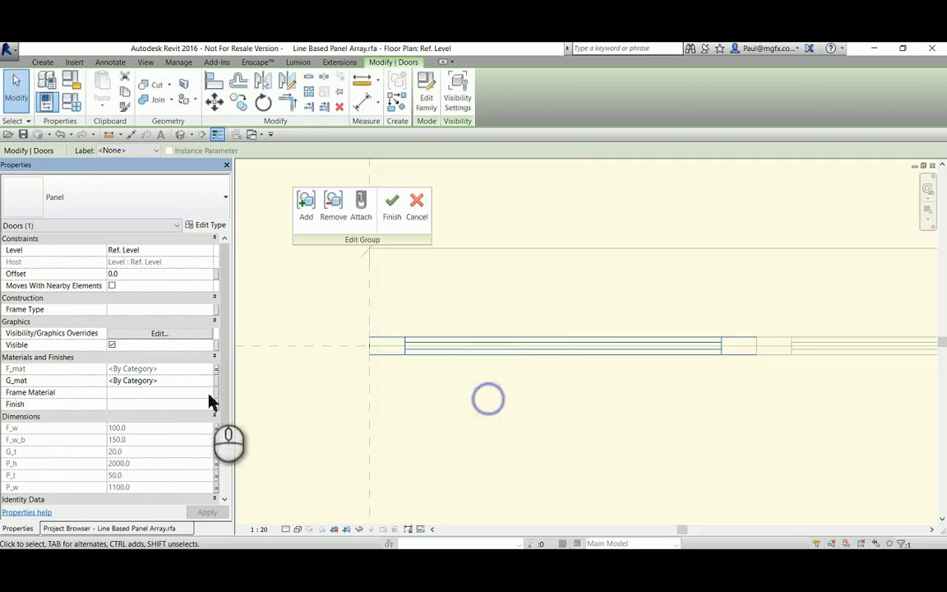
left_click(217, 380)
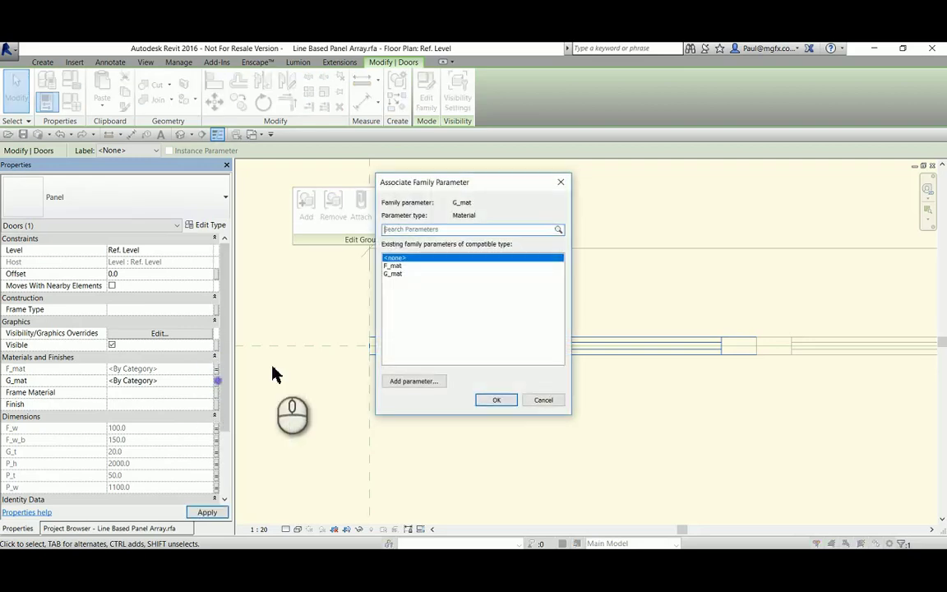
left_click(393, 273)
left_click(484, 399)
- Finish the group edit and save Line Based Panel Array.rfa, replacing the existing file
left_click(391, 201)
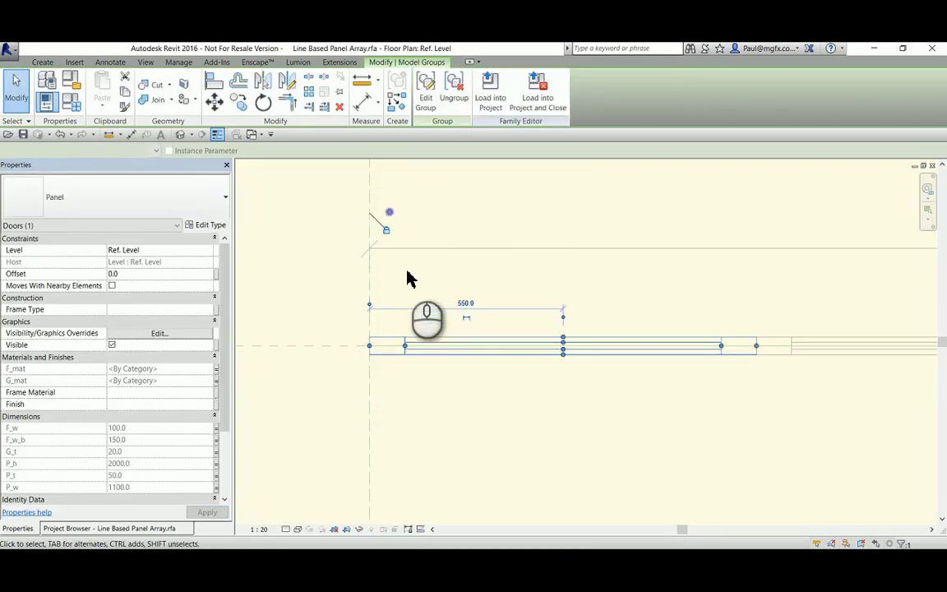
left_click(24, 135)
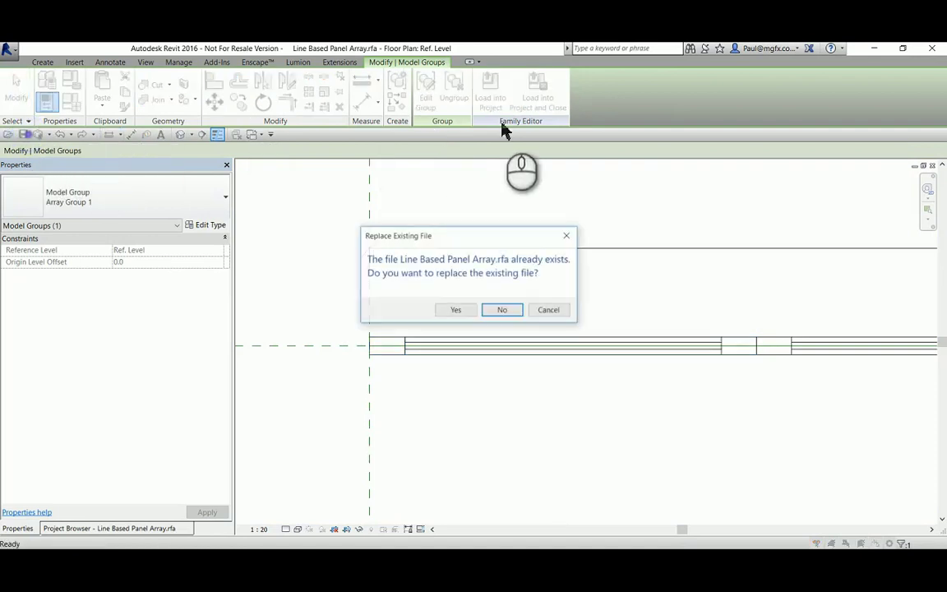
left_click(457, 310)
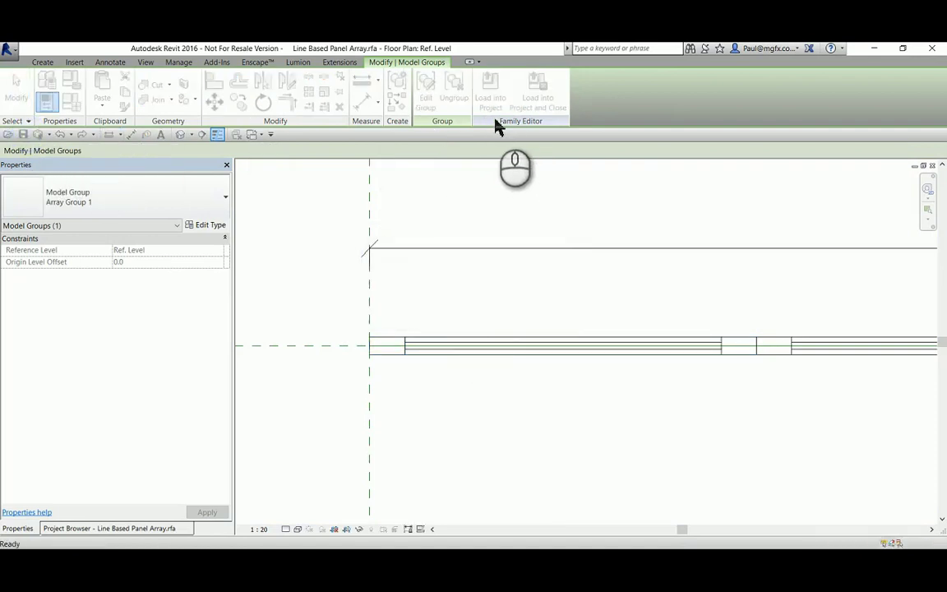
- Load the panel array into Sliding Stacking Door.rfa, overwriting parameter values, and check its material parameters
left_click(429, 92)
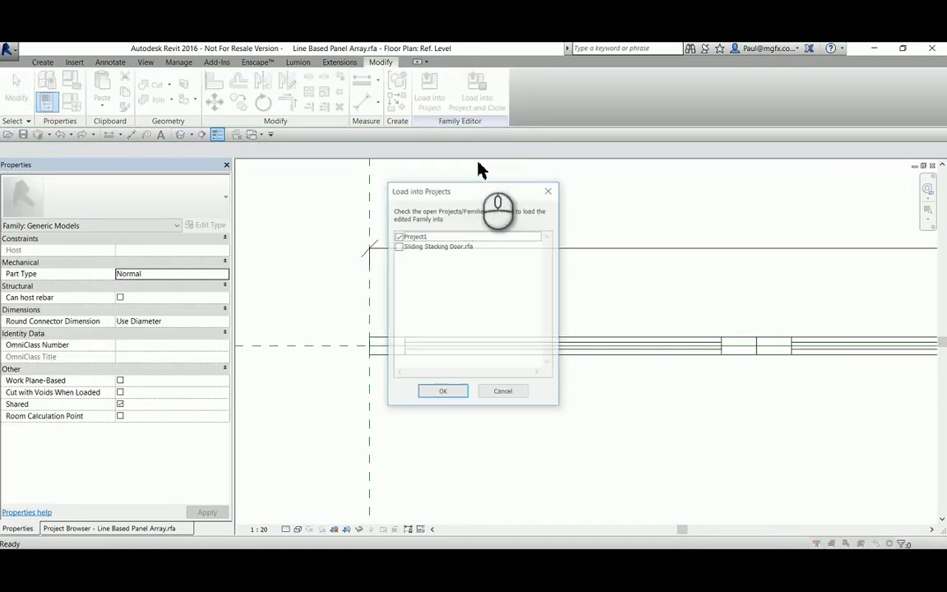
left_click(398, 245)
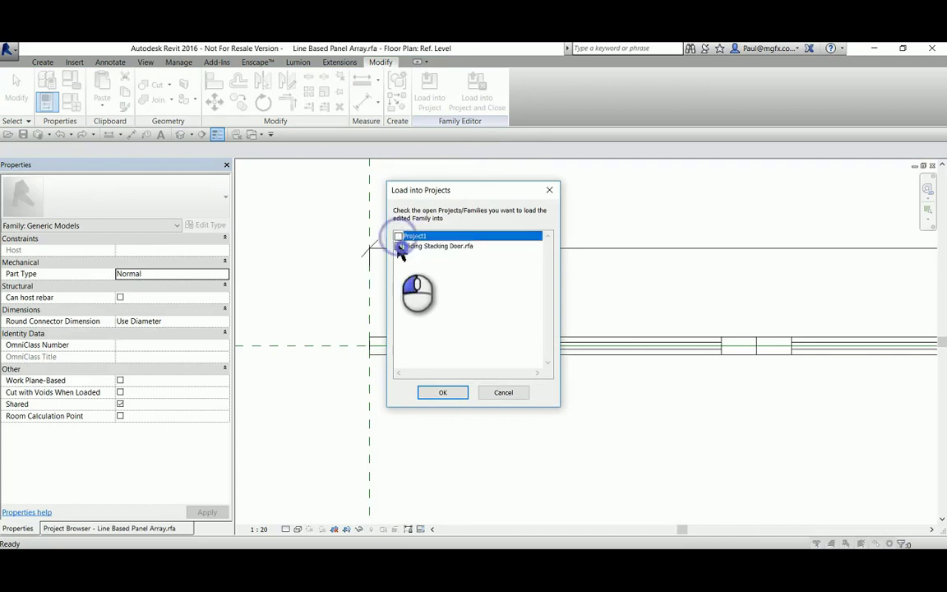
left_click(437, 392)
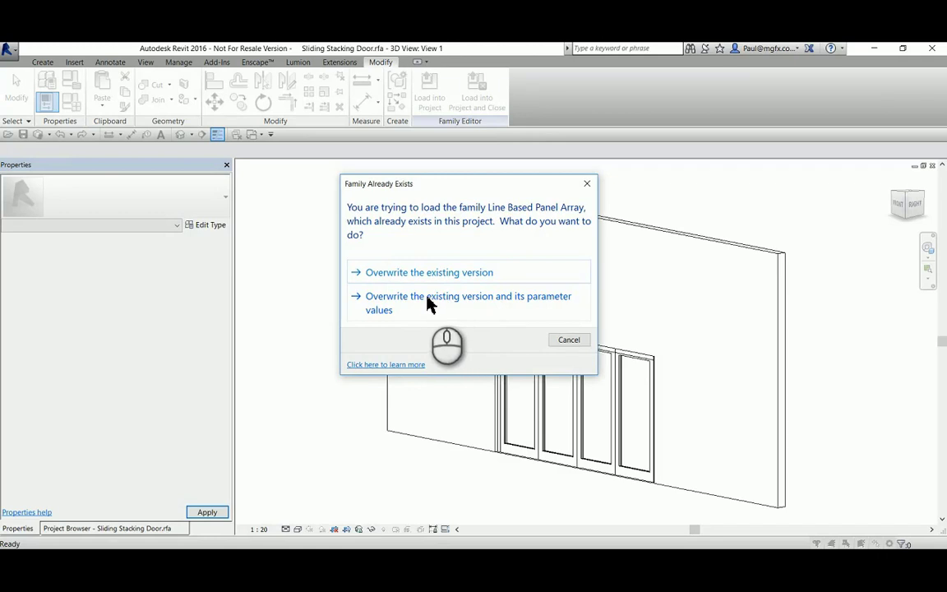
left_click(431, 302)
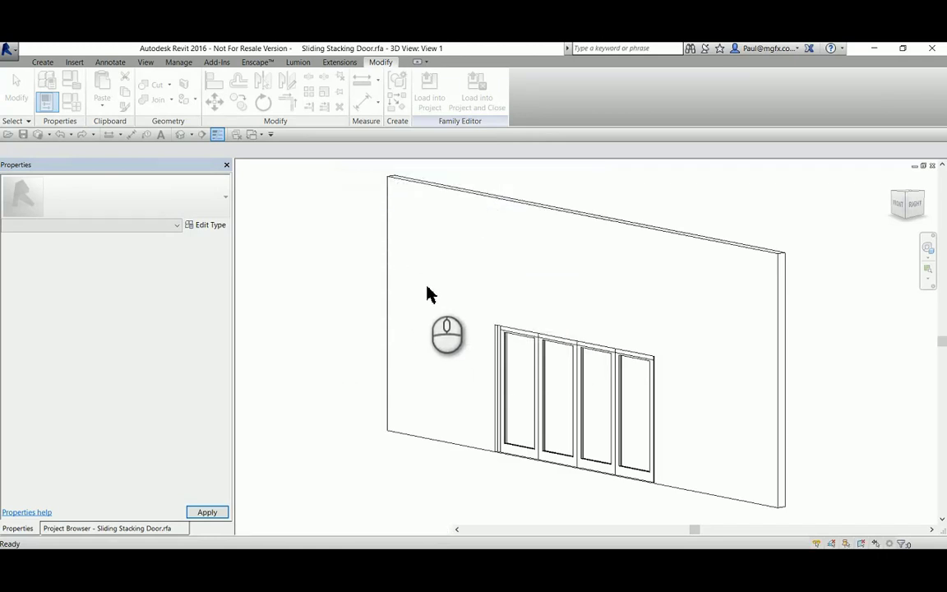
left_click(588, 374)
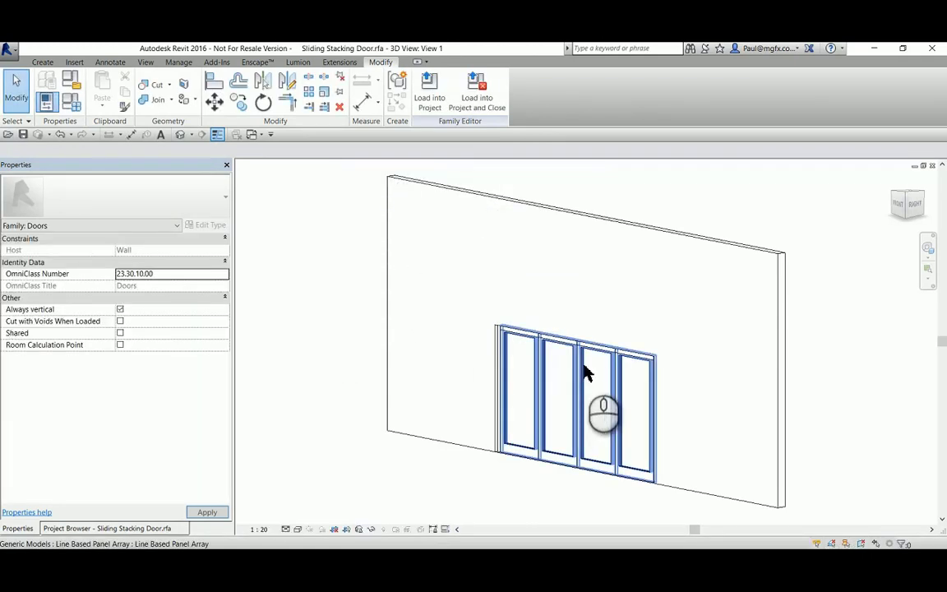
left_click(545, 452)
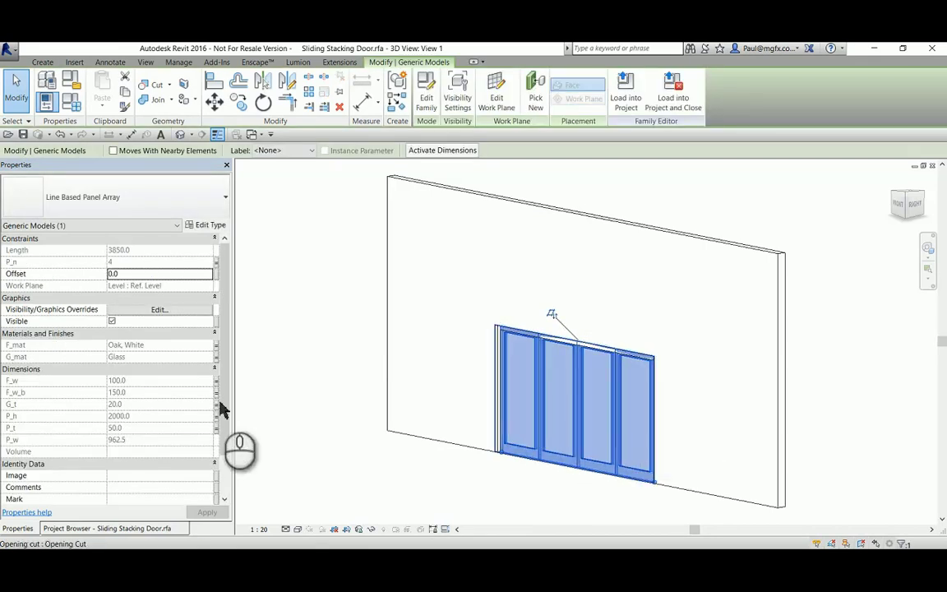
left_click(444, 463)
- Save Sliding Stacking Door.rfa and reload it into Project1, overwriting the door and shared panel array
left_click(18, 137)
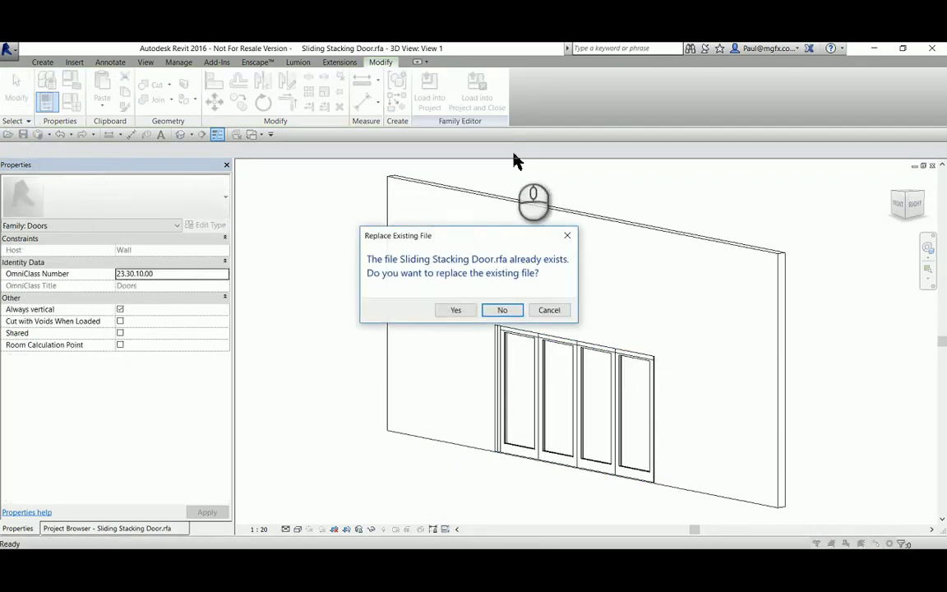
left_click(465, 310)
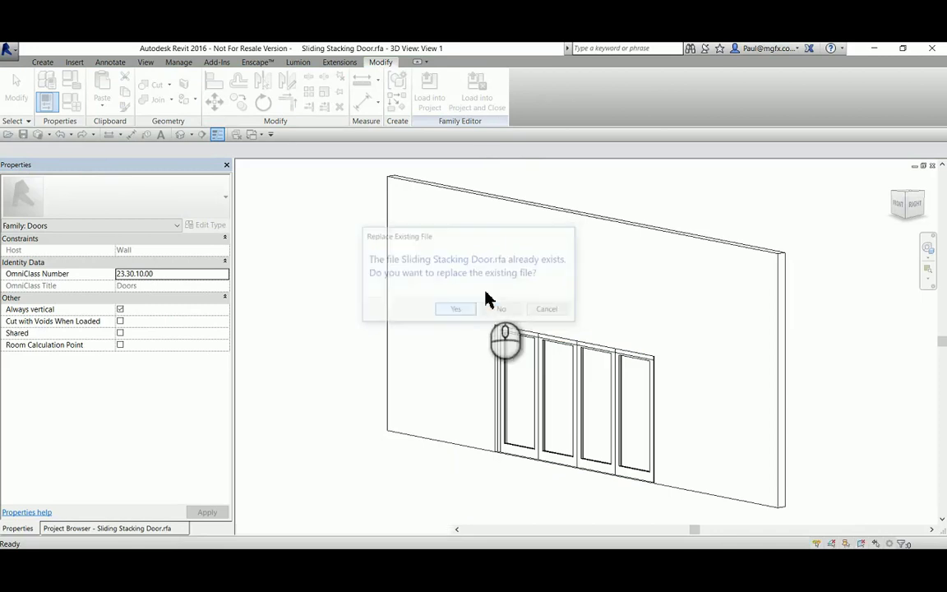
left_click(476, 99)
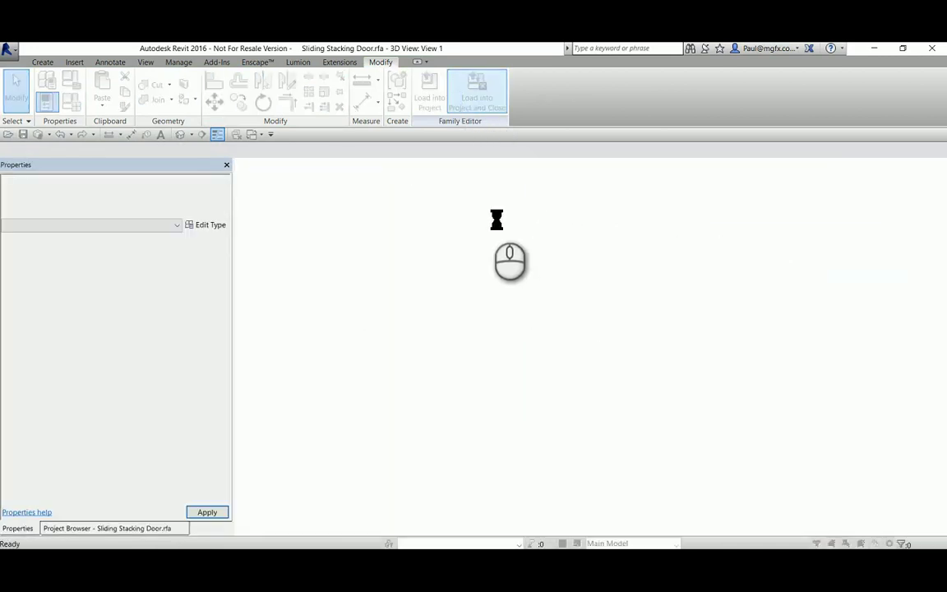
left_click(433, 303)
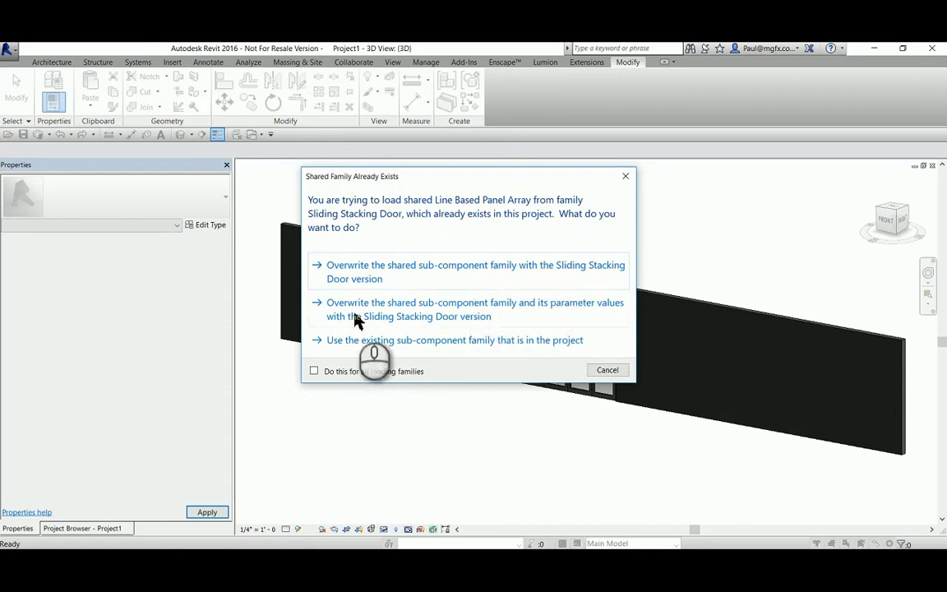
left_click(403, 306)
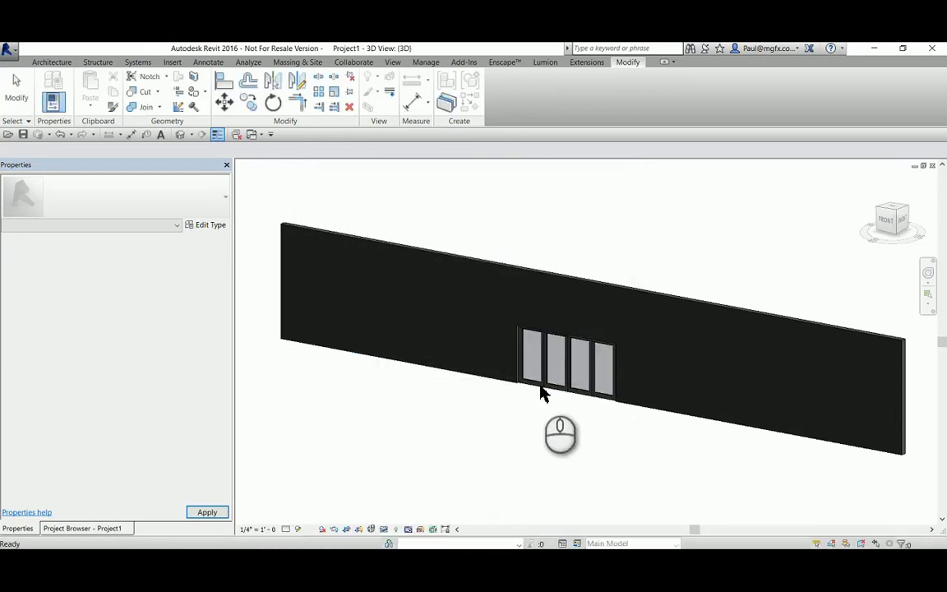
- Set the Sliding Stacking Door type's Height to 2500 and Width to 5000
scroll(501, 383, "up", 4)
scroll(501, 383, "up", 4)
middle_click_drag(482, 386, 321, 402)
scroll(398, 395, "down", 3)
scroll(386, 402, "down", 3)
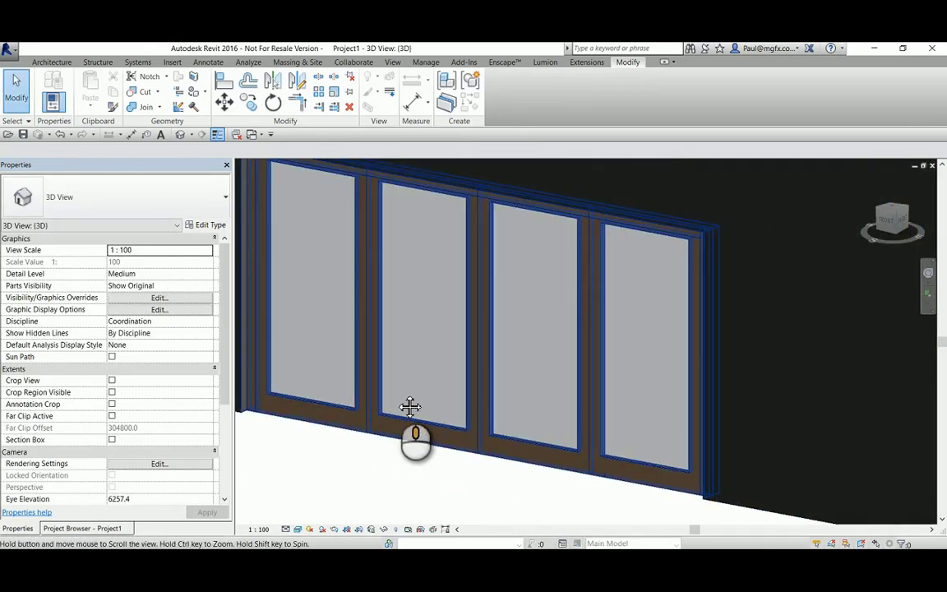
middle_click_drag(386, 402, 422, 408)
scroll(345, 370, "up", 2)
scroll(329, 370, "down", 5)
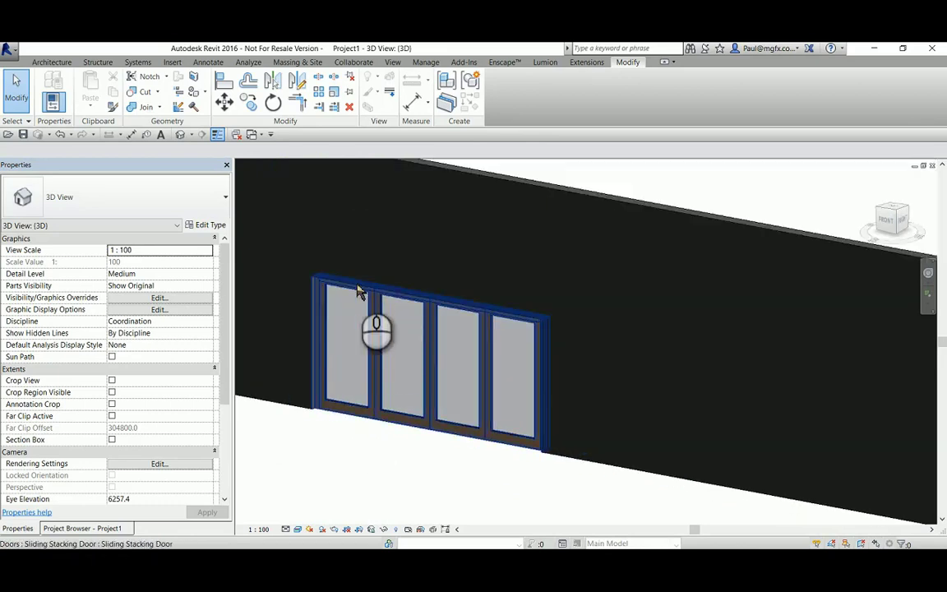
left_click(330, 288)
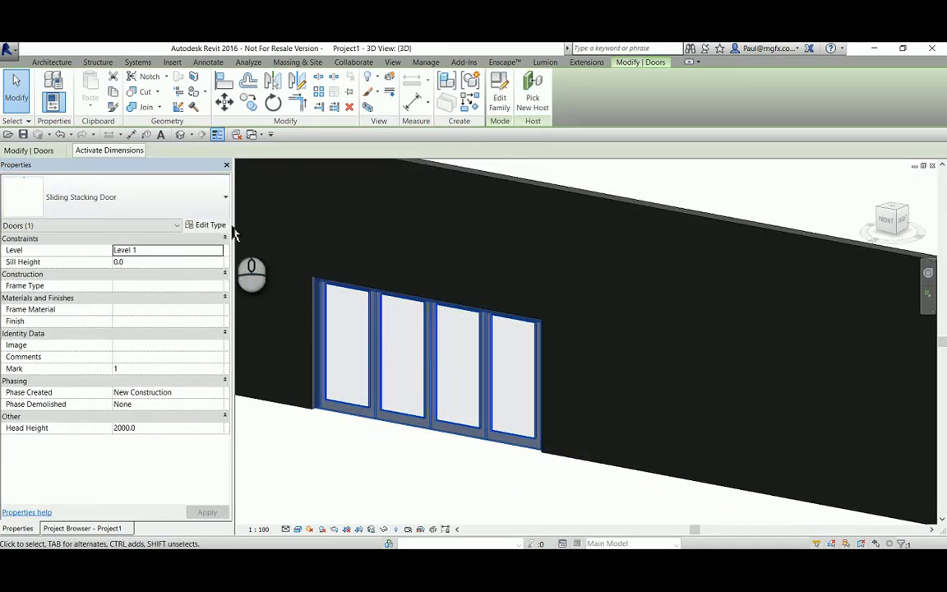
left_click(212, 226)
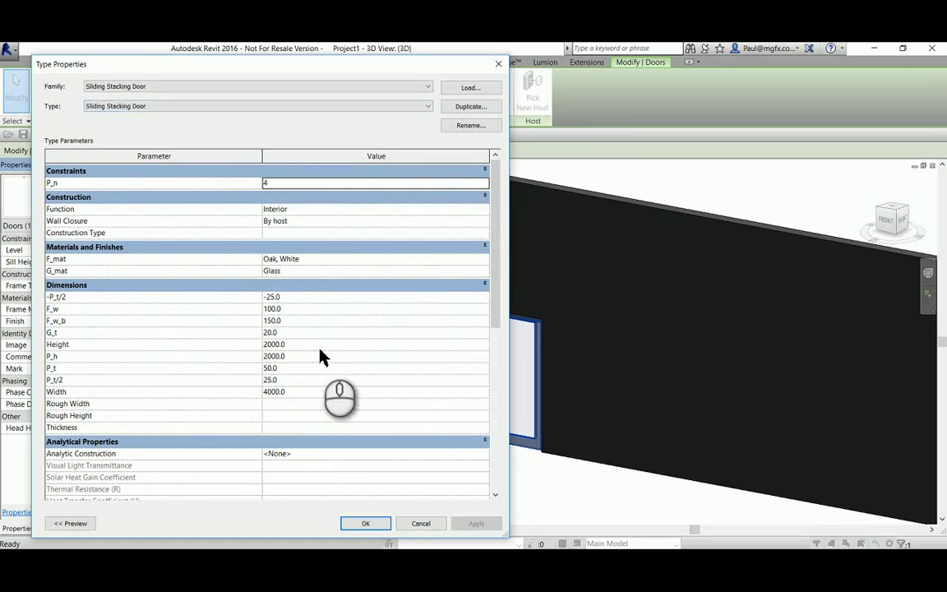
left_click(327, 347)
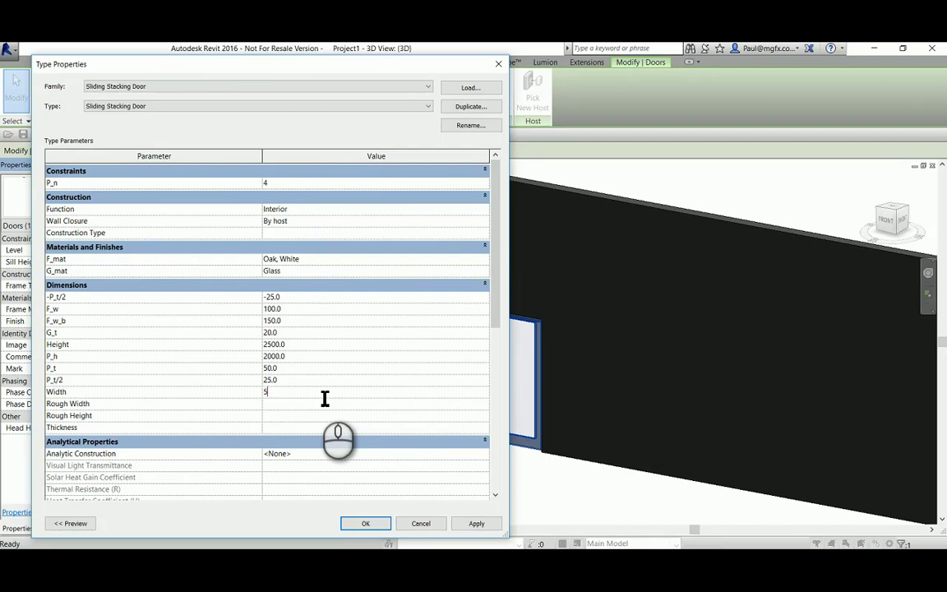
left_click(367, 524)
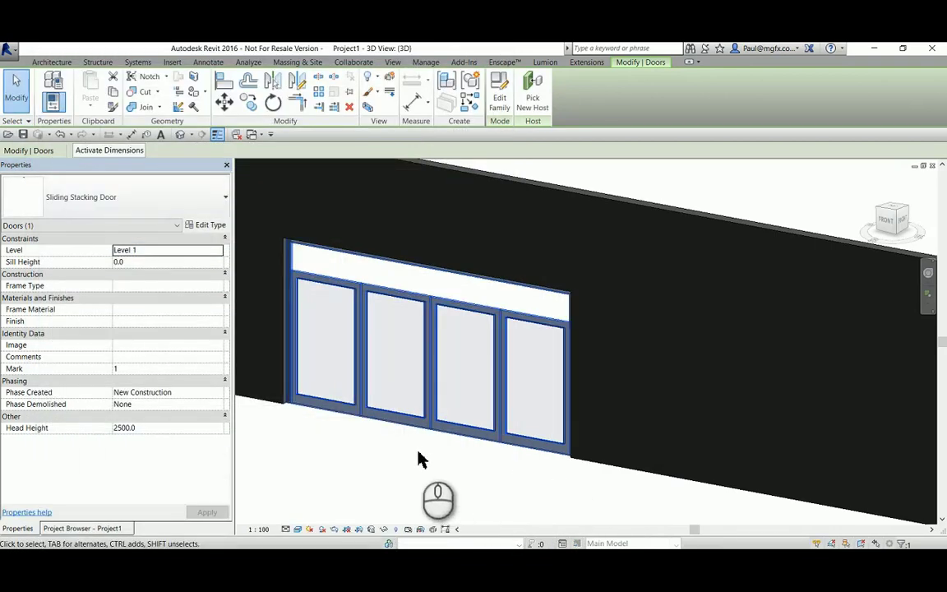
- Reselect the resized sliding stacking door in the wall
scroll(447, 418, "down", 3)
key("Escape")
scroll(454, 323, "up", 4)
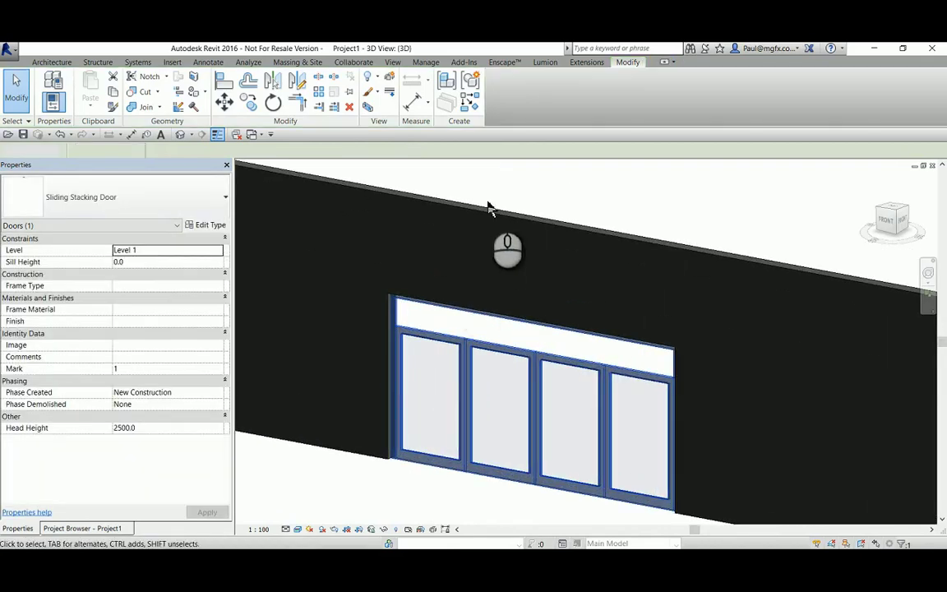
left_click(435, 335)
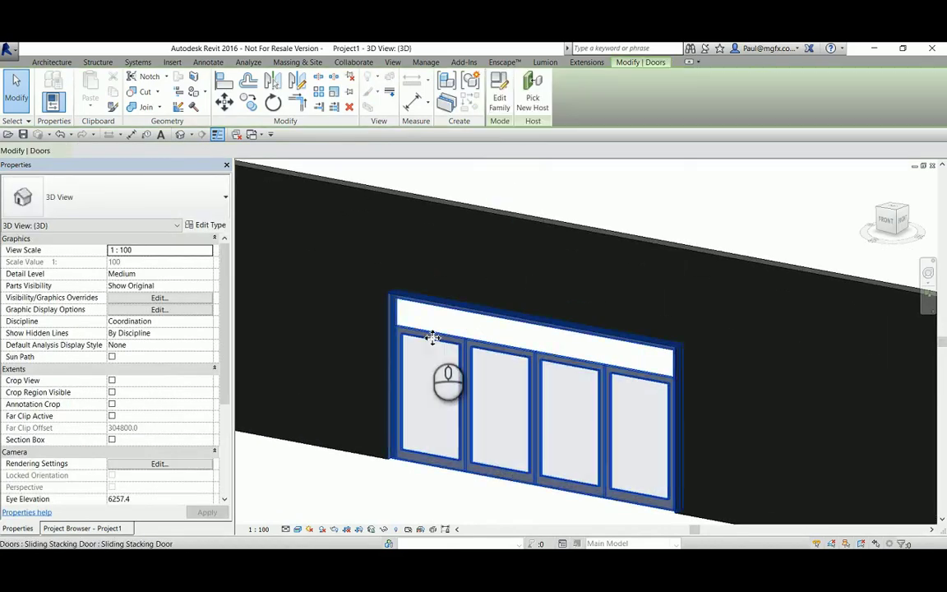
- Edit the Sliding Stacking Door family and open its Interior elevation showing the four panels
left_click(498, 105)
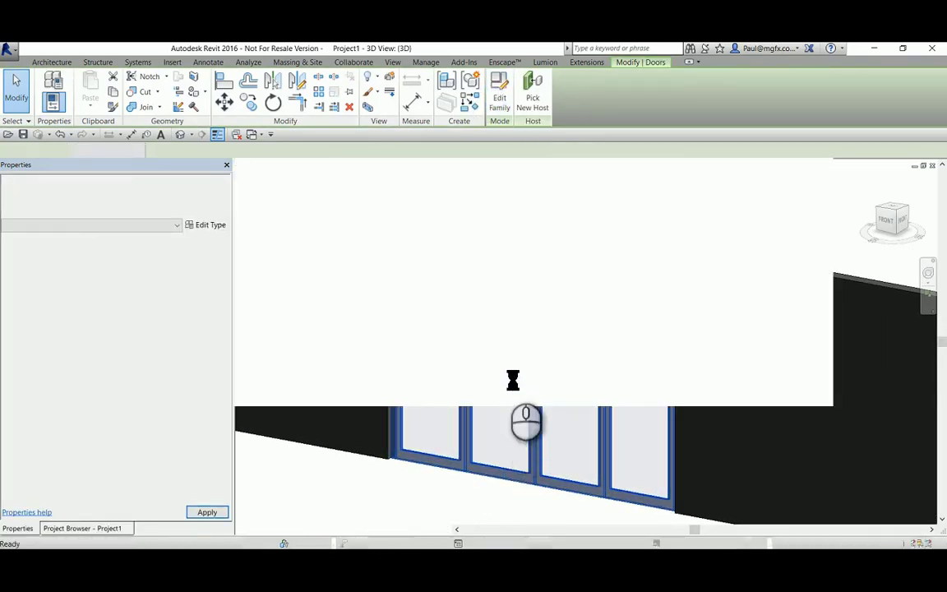
scroll(510, 311, "down", 3)
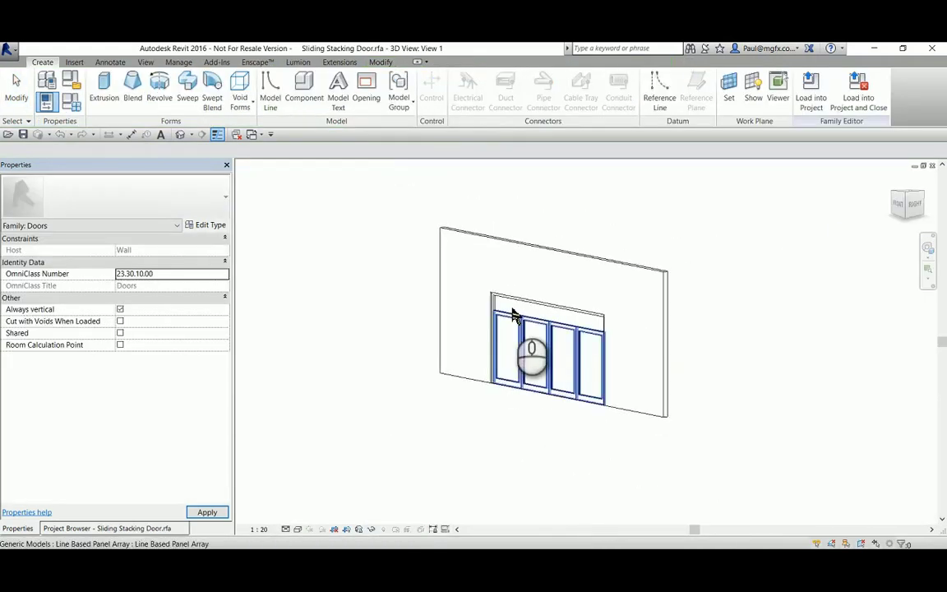
scroll(510, 311, "up", 2)
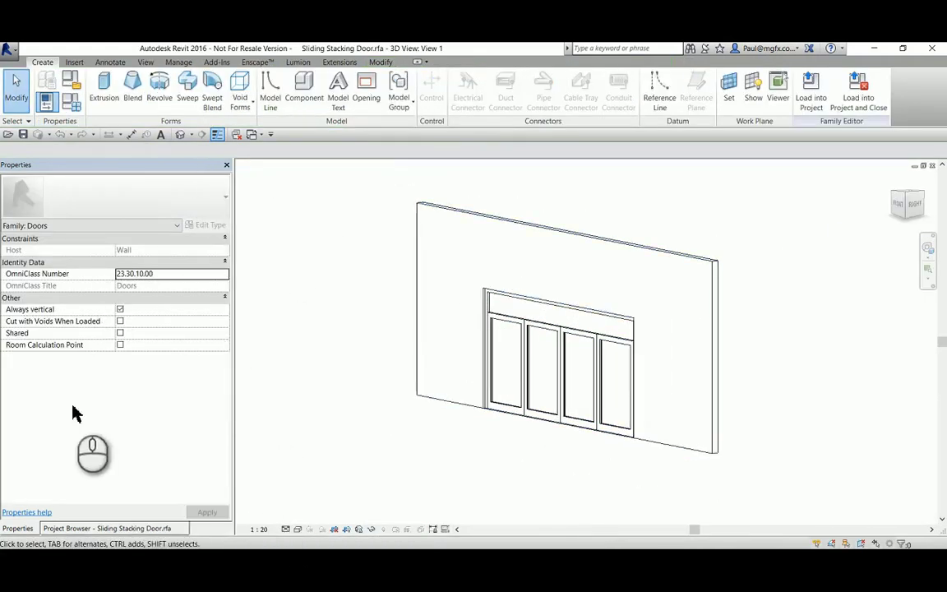
left_click(82, 528)
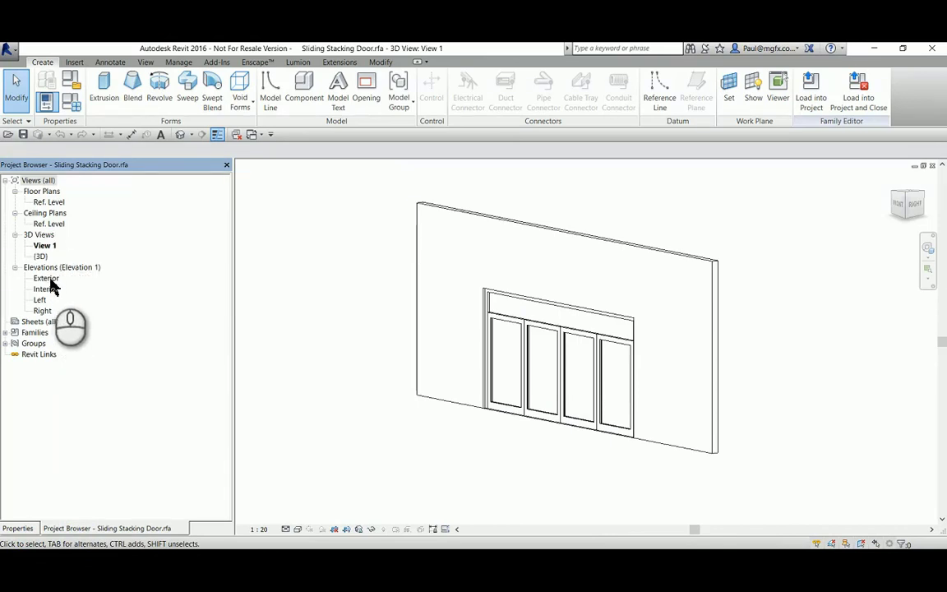
double_click(47, 290)
scroll(429, 316, "up", 2)
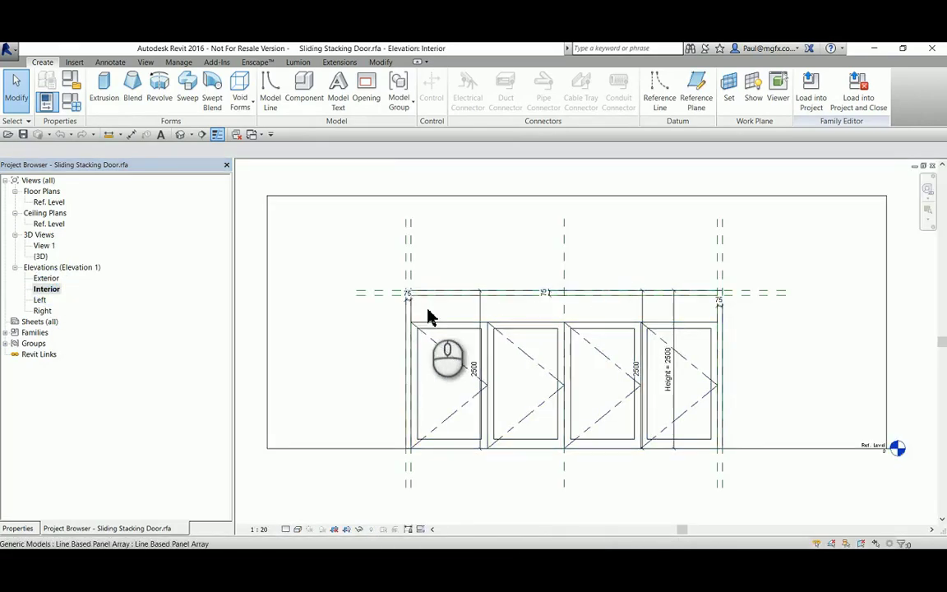
scroll(452, 329, "up", 1)
scroll(480, 340, "down", 2)
scroll(460, 332, "up", 2)
scroll(386, 271, "down", 2)
scroll(402, 321, "up", 2)
scroll(386, 247, "down", 2)
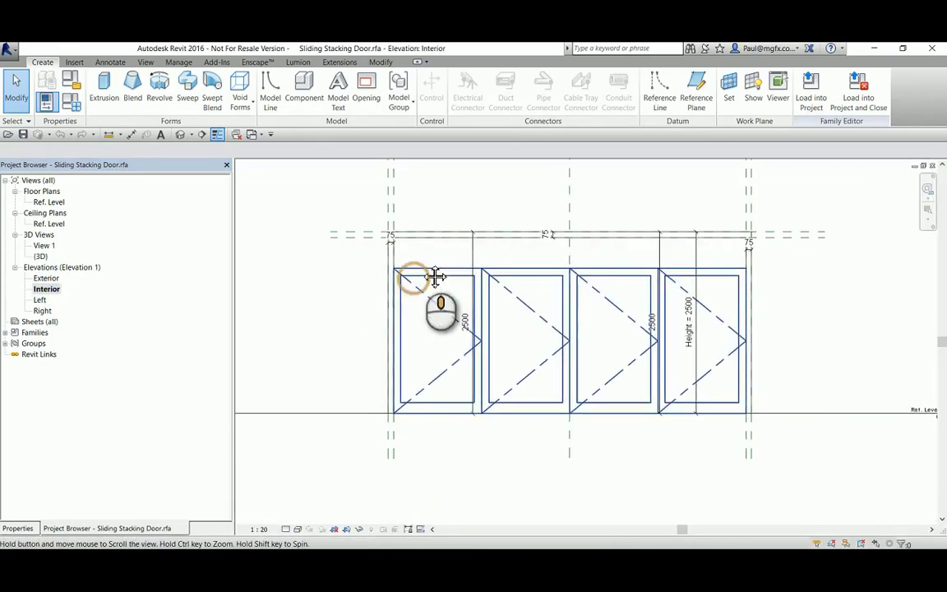
scroll(390, 273, "up", 1)
- Link the panel array's P_h to the family Height parameter, then undo that link
left_click(417, 273)
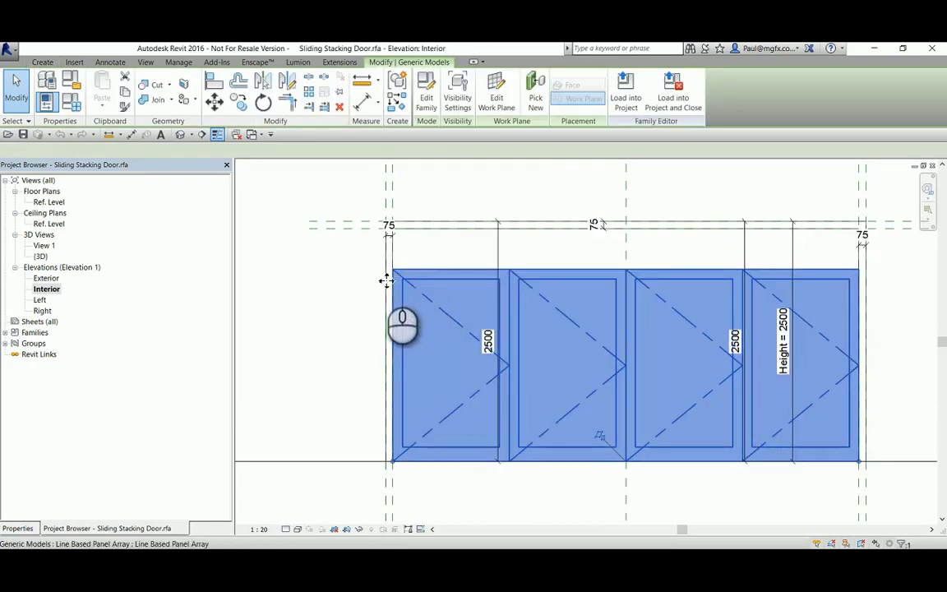
left_click(25, 528)
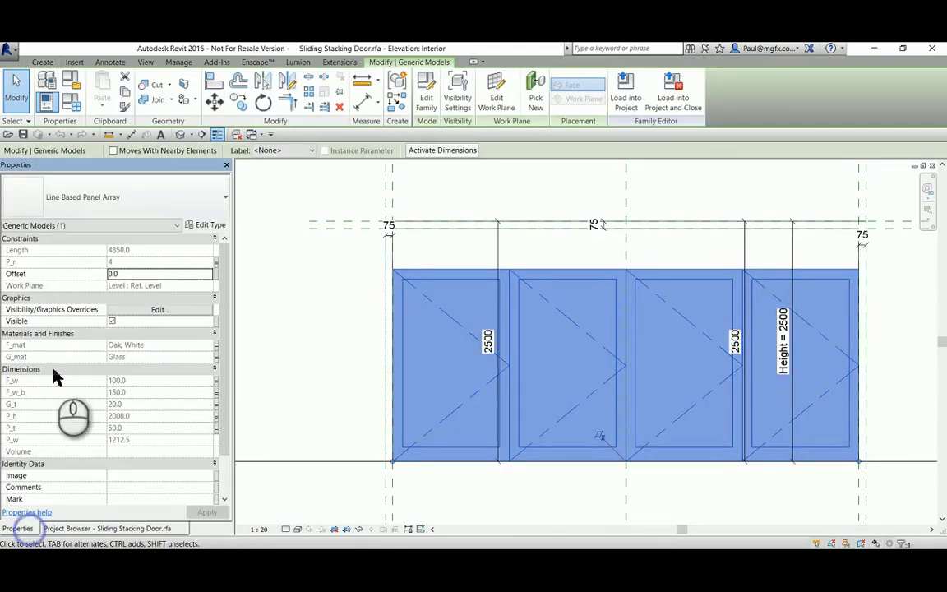
left_click(215, 415)
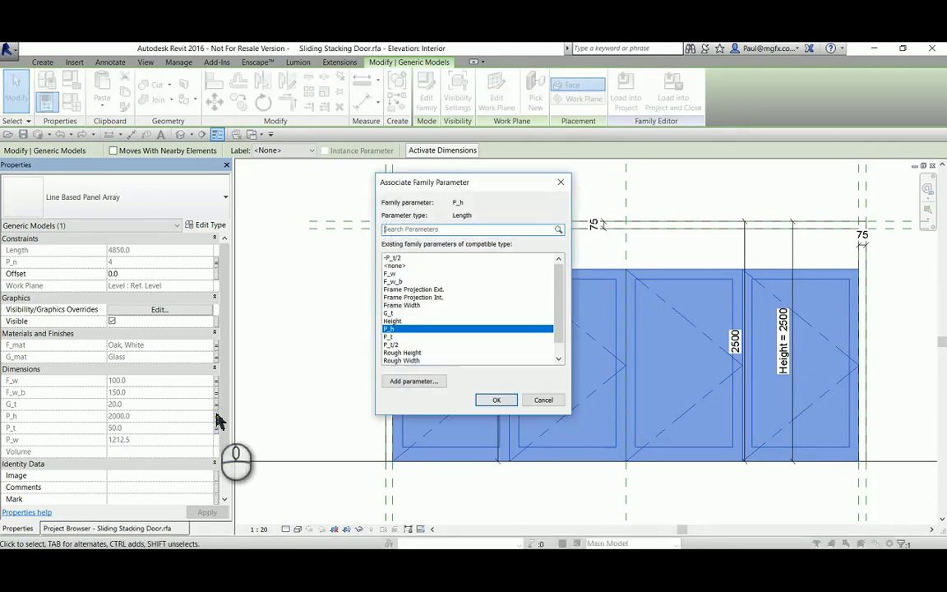
left_click(393, 321)
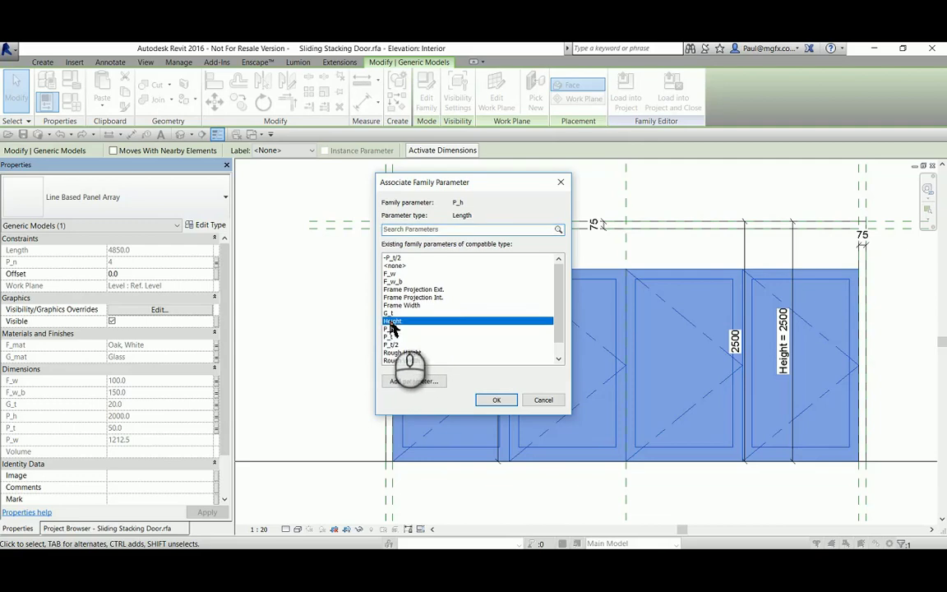
left_click(495, 402)
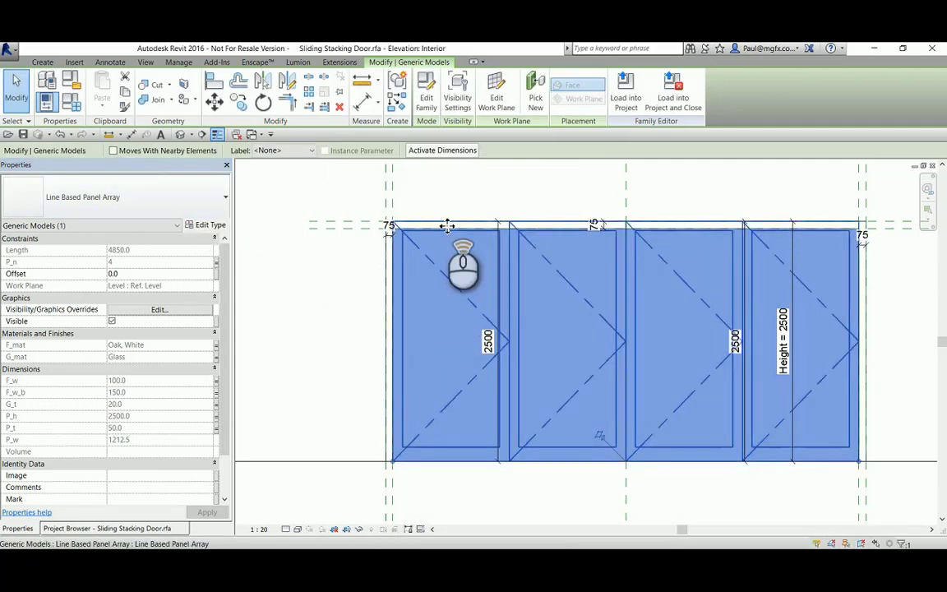
scroll(435, 226, "up", 5)
scroll(387, 231, "down", 5)
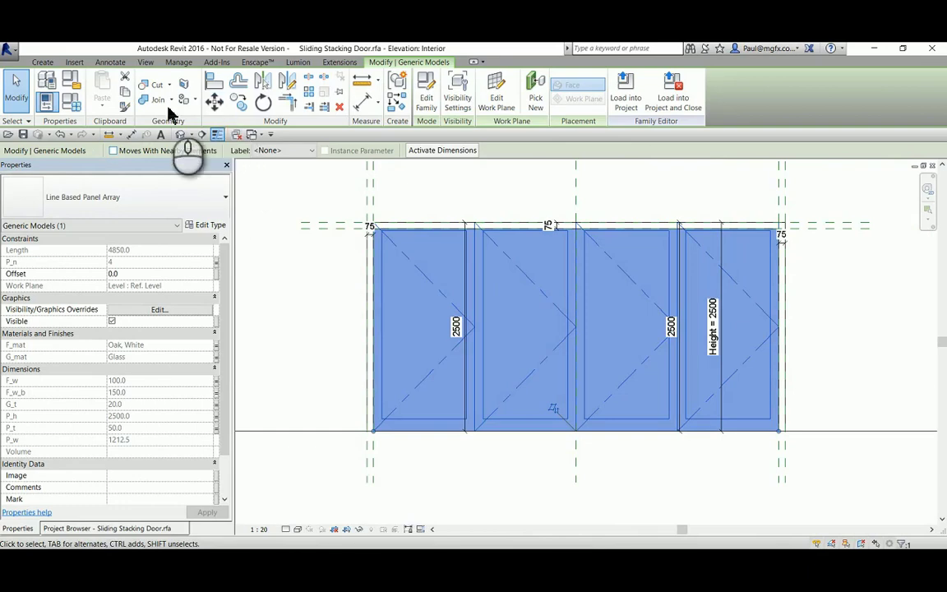
left_click(60, 135)
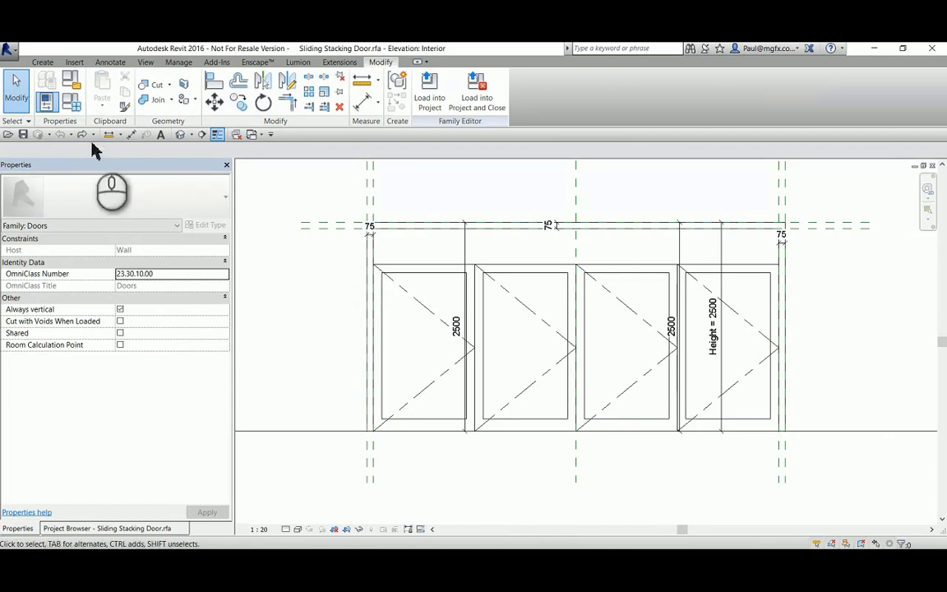
- Associate the panel array's P_h with the family's own P_h parameter instead
left_click(374, 338)
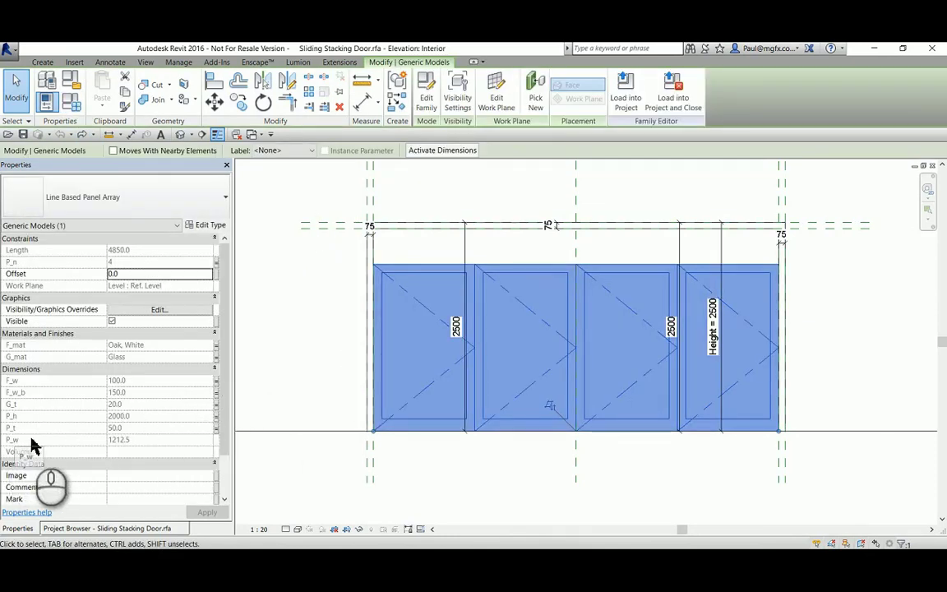
left_click(216, 418)
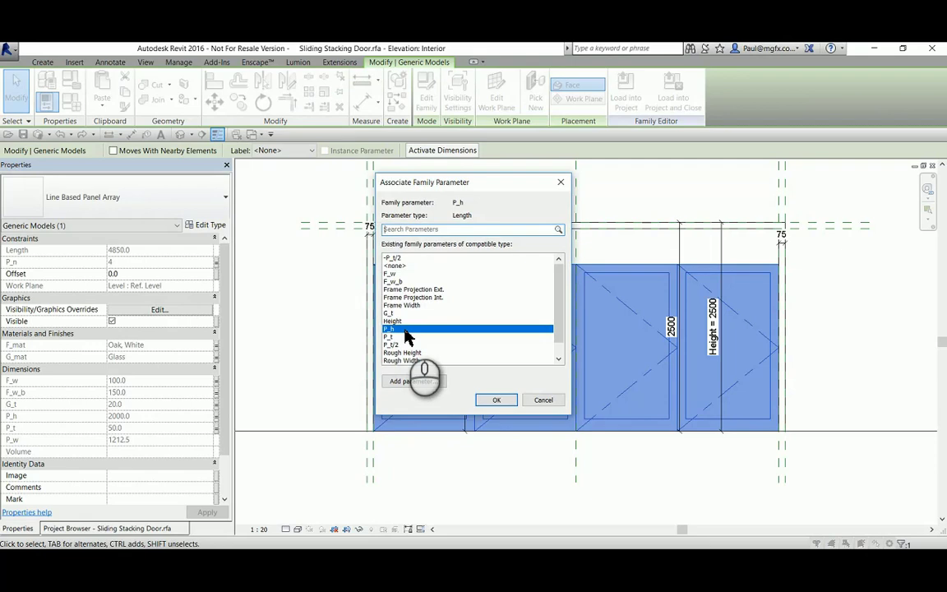
left_click(496, 400)
left_click(338, 323)
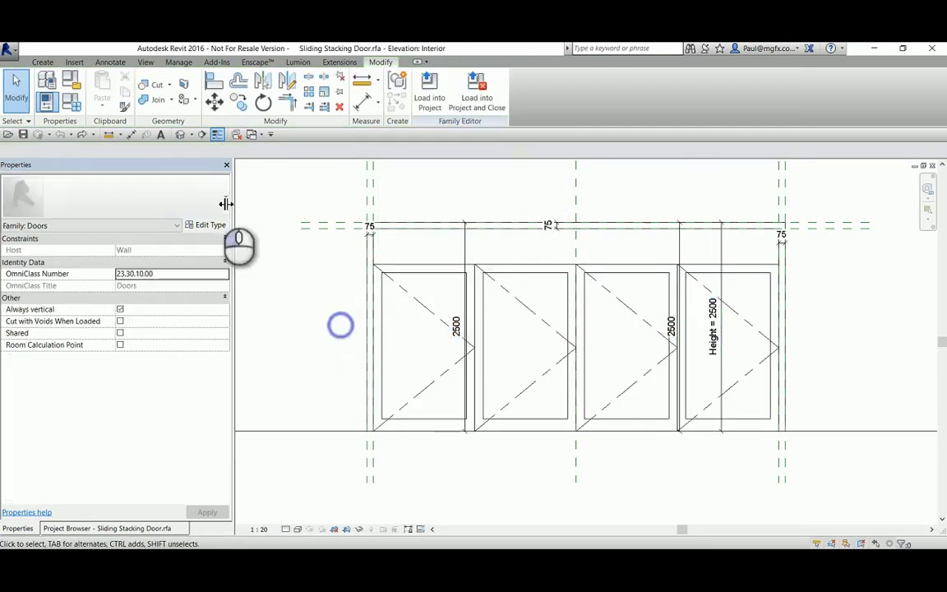
- Give P_h the formula Height - 75 mm in Family Types, making it 2425
left_click(73, 109)
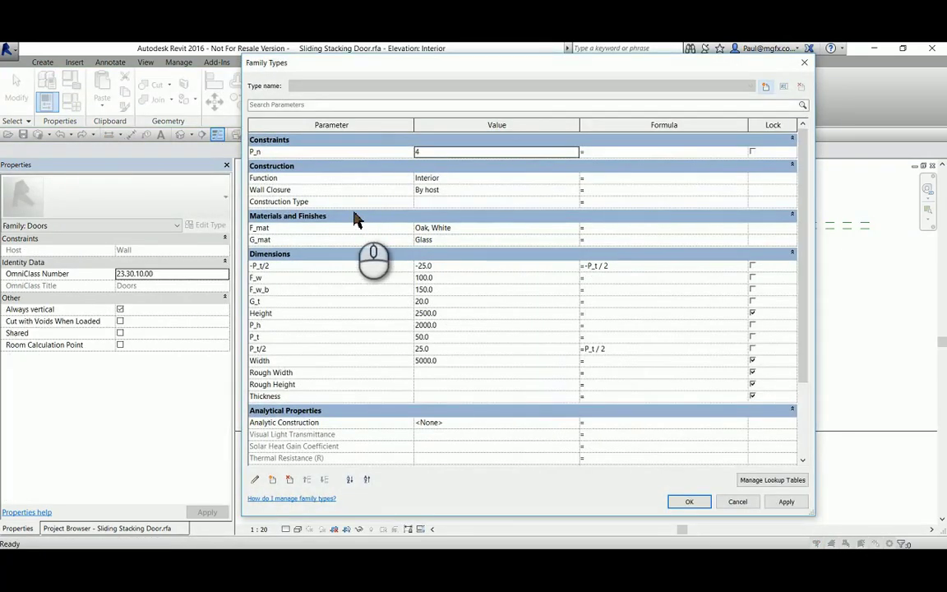
left_click(600, 324)
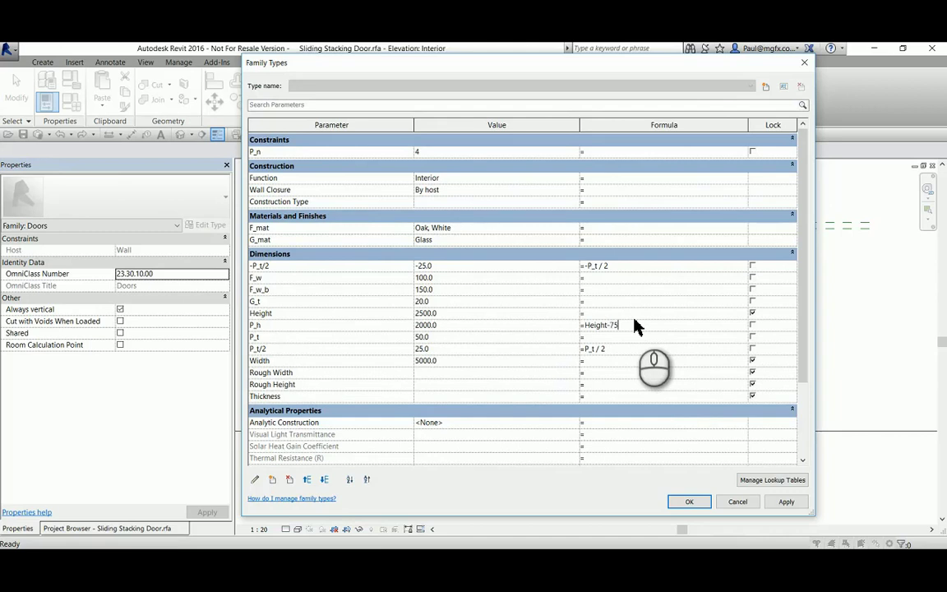
left_click(685, 502)
left_click(313, 332)
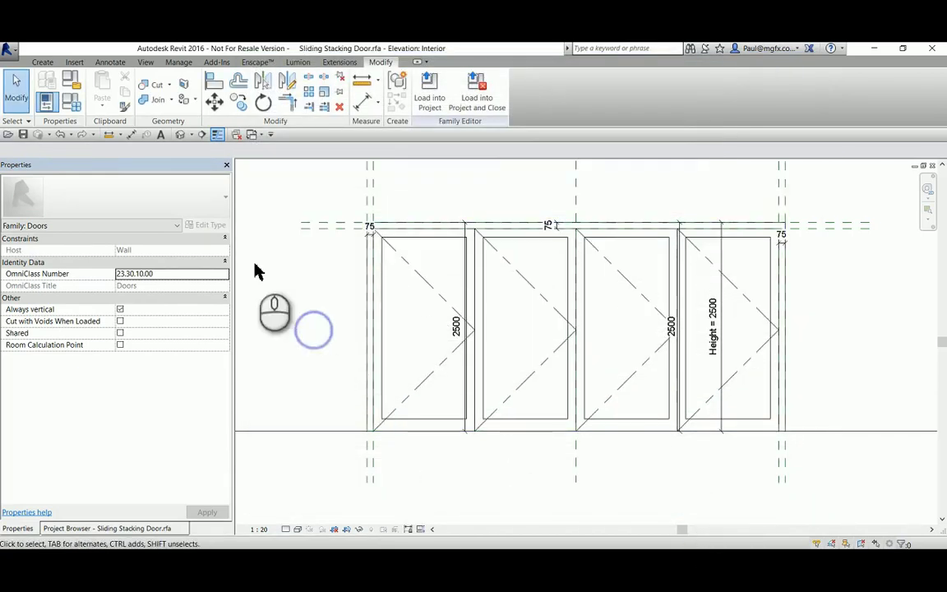
- Save Sliding Stacking Door.rfa over the existing file and load it into the project
left_click(182, 135)
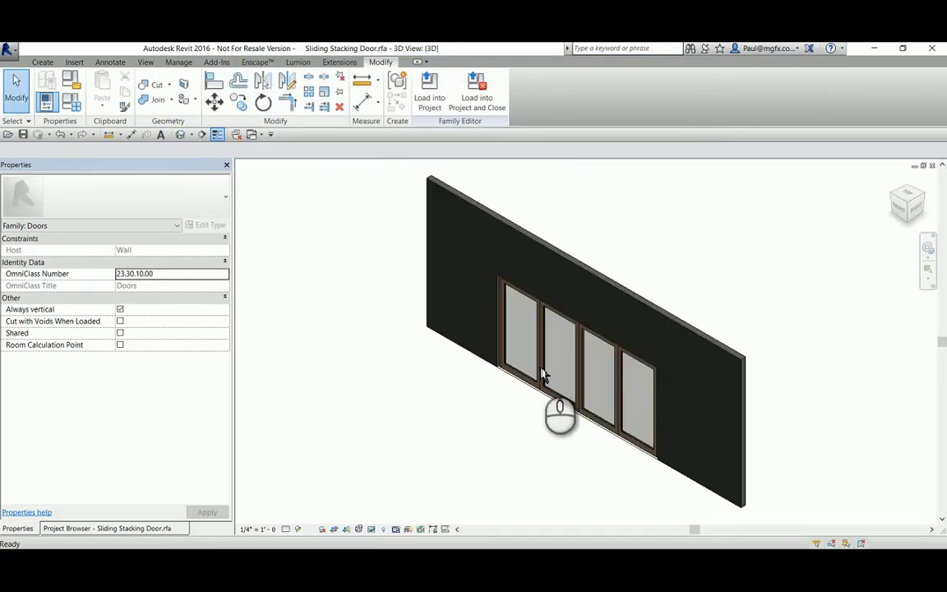
left_click(505, 284)
scroll(503, 349, "up", 2)
scroll(401, 170, "up", 2)
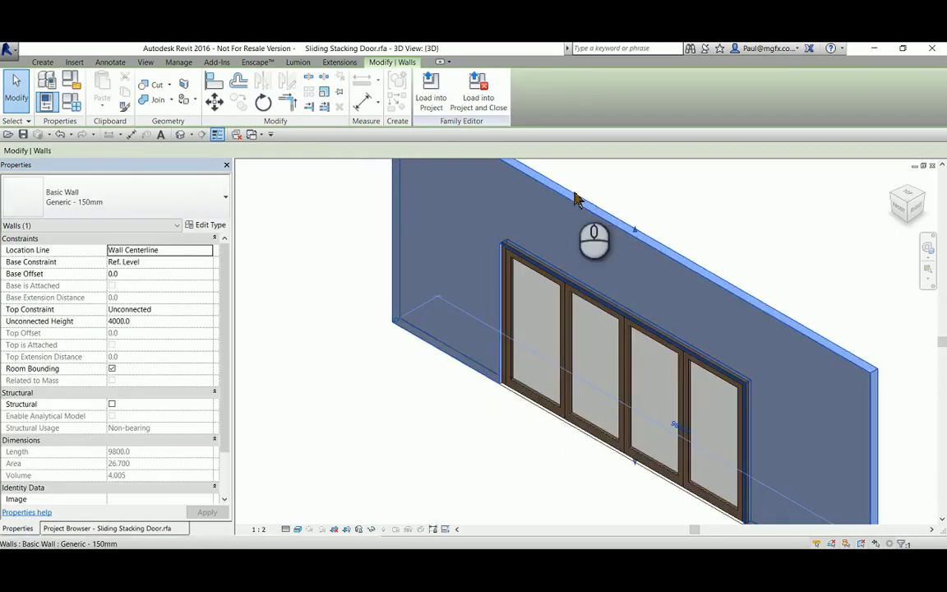
left_click(24, 135)
left_click(456, 311)
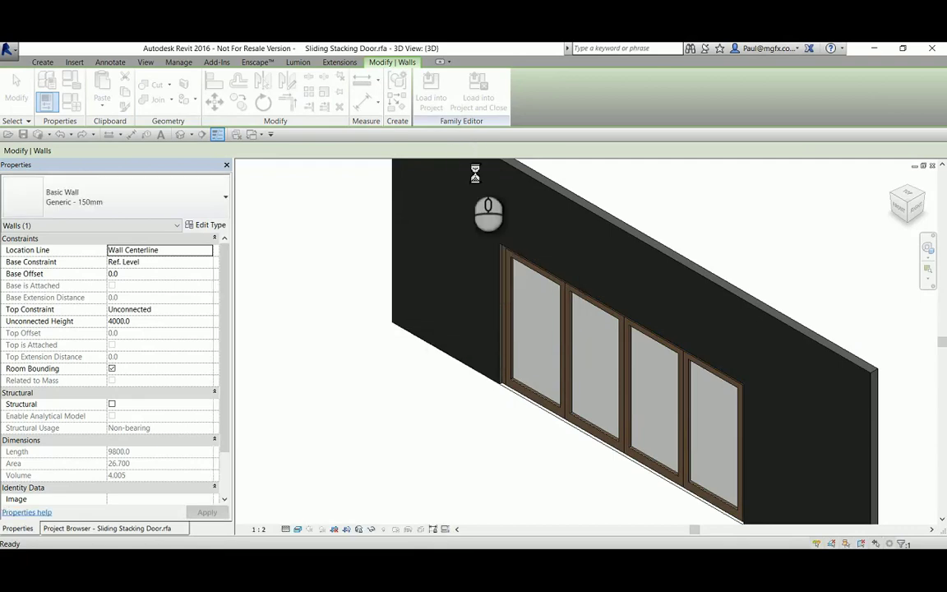
left_click(482, 103)
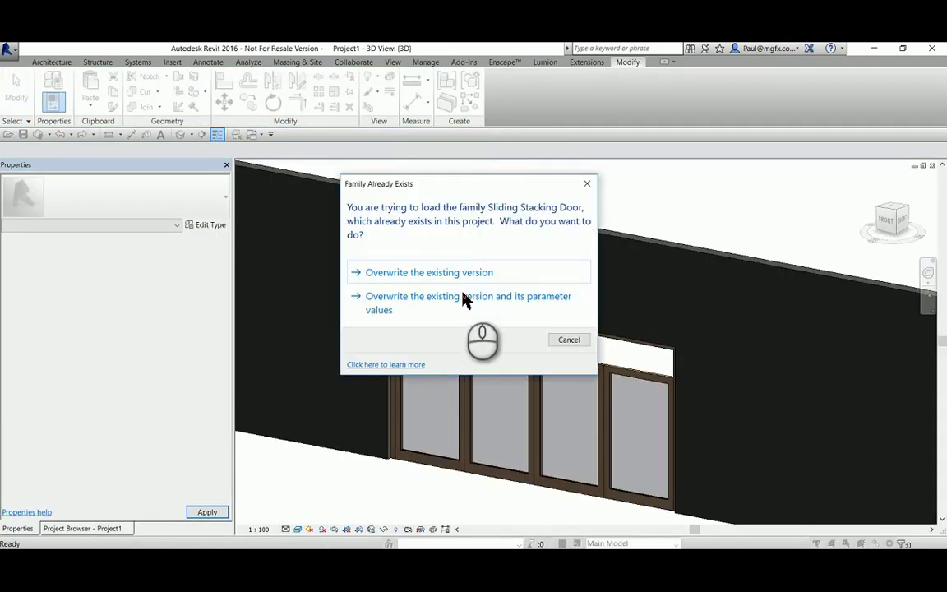
- Overwrite the existing family's parameter values, then set the door type's P_n to 5 panels
left_click(464, 297)
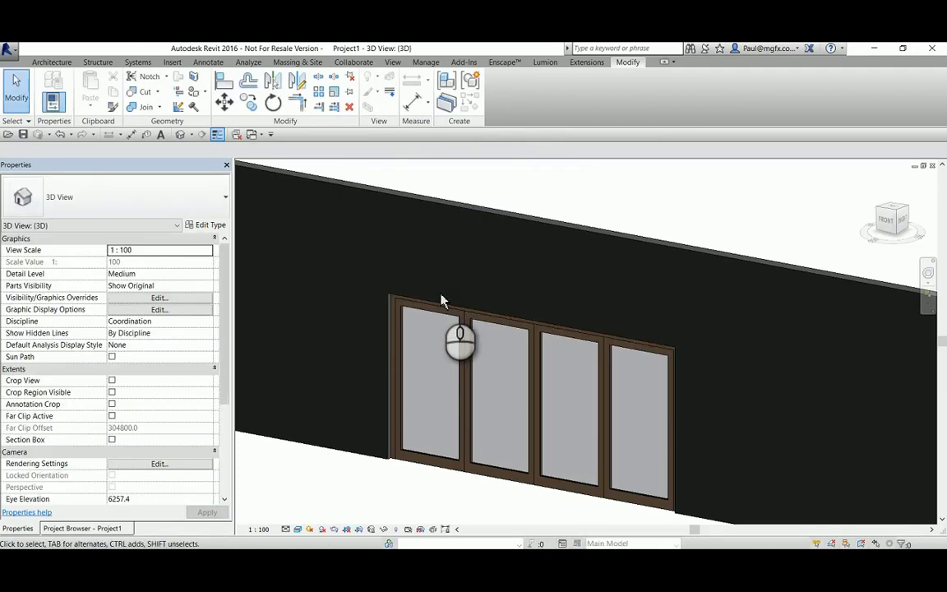
middle_click_drag(392, 306, 450, 330, "shift")
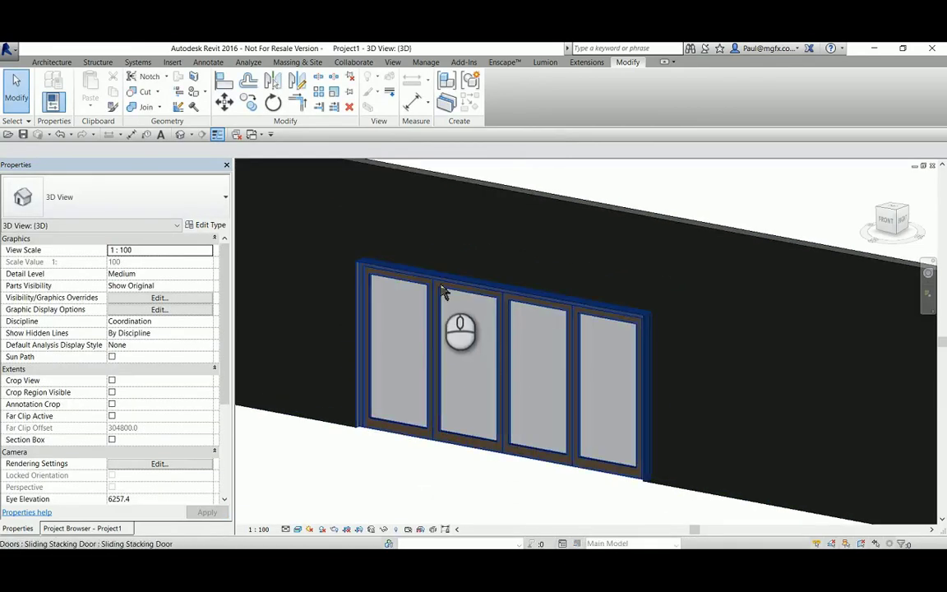
left_click(398, 280)
left_click(207, 225)
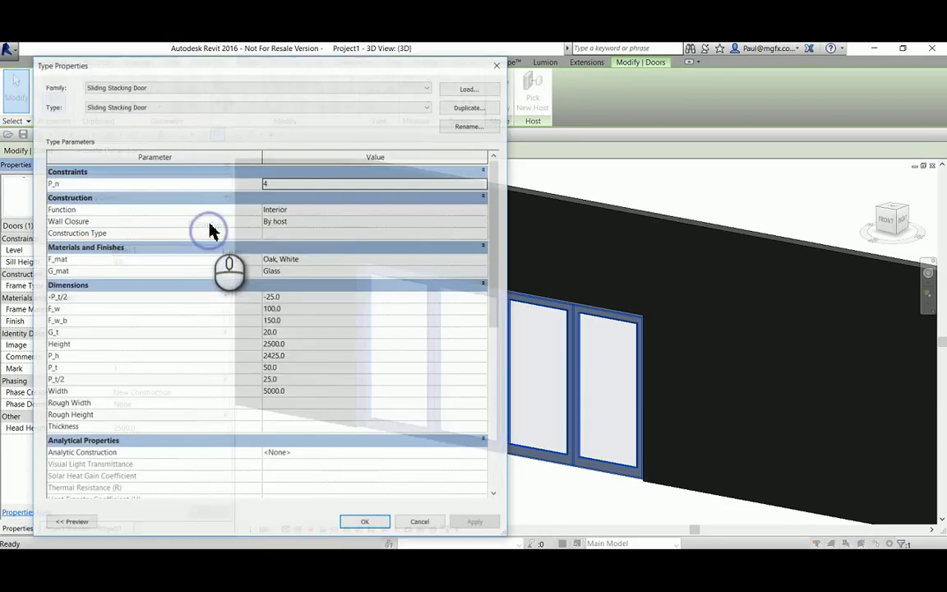
left_click(280, 182)
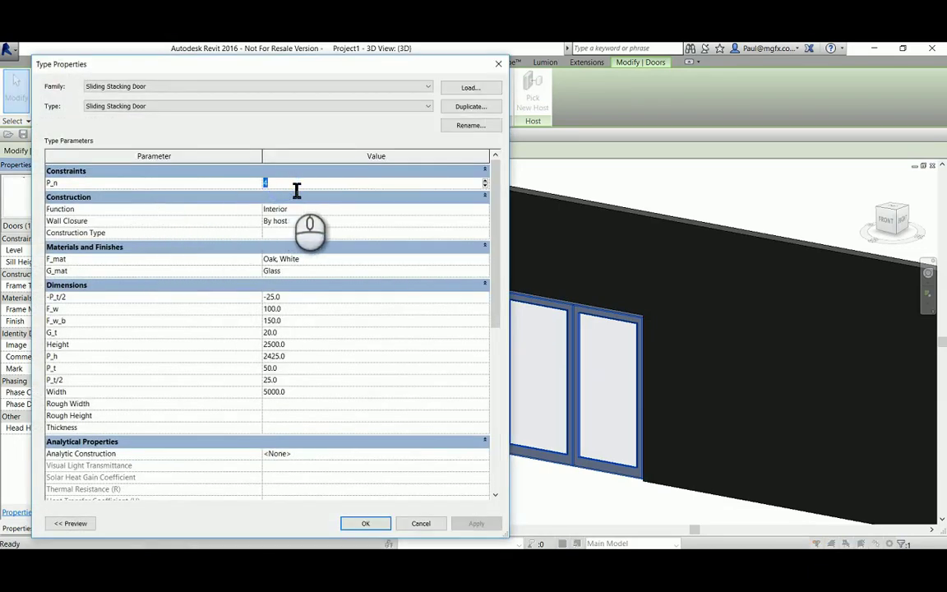
type("5")
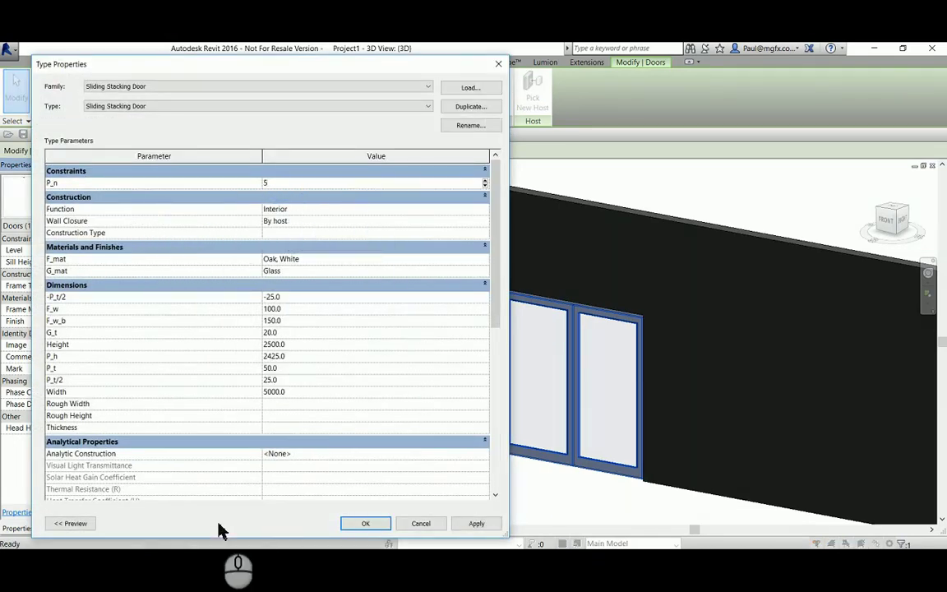
left_click(368, 524)
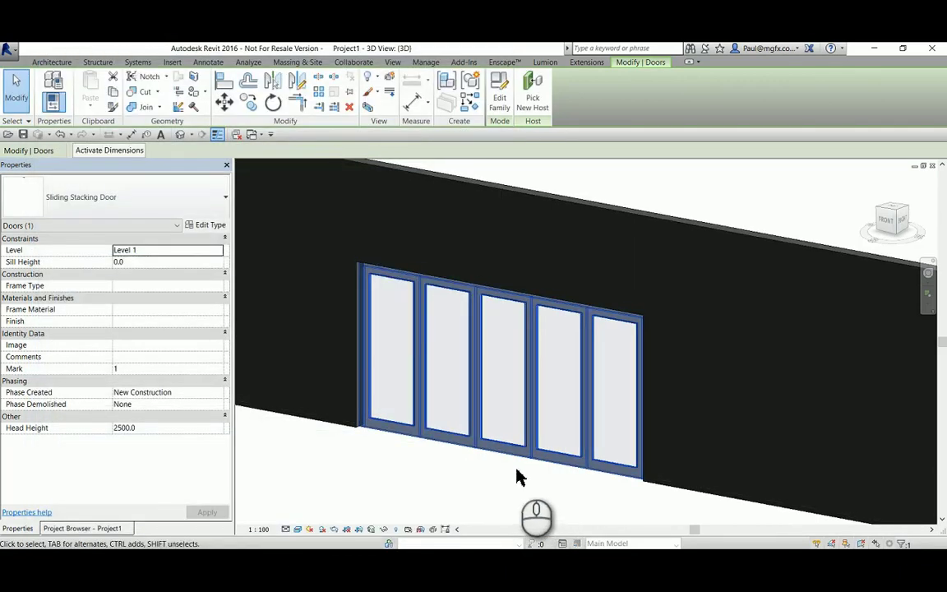
left_click(402, 487)
middle_click_drag(417, 486, 520, 417, "shift")
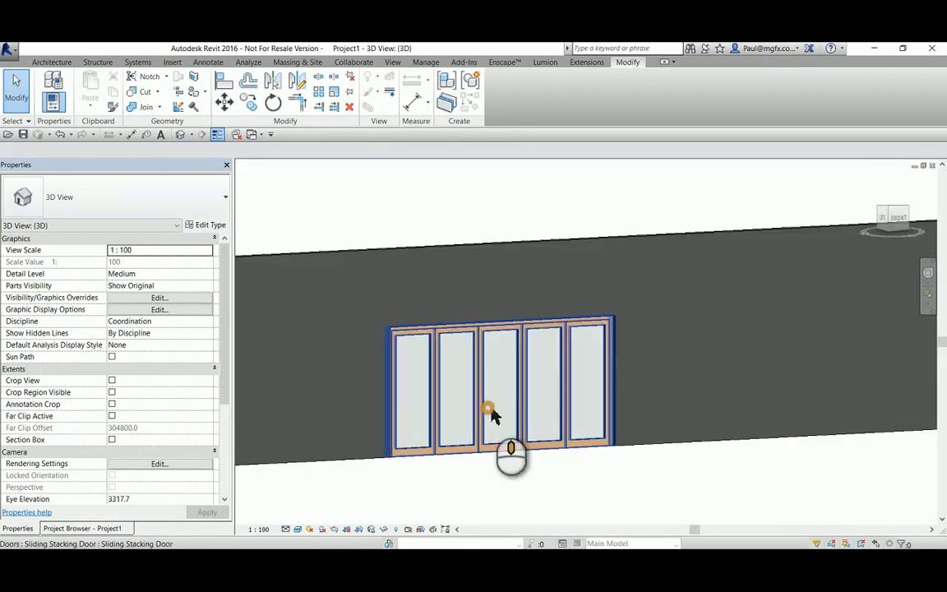